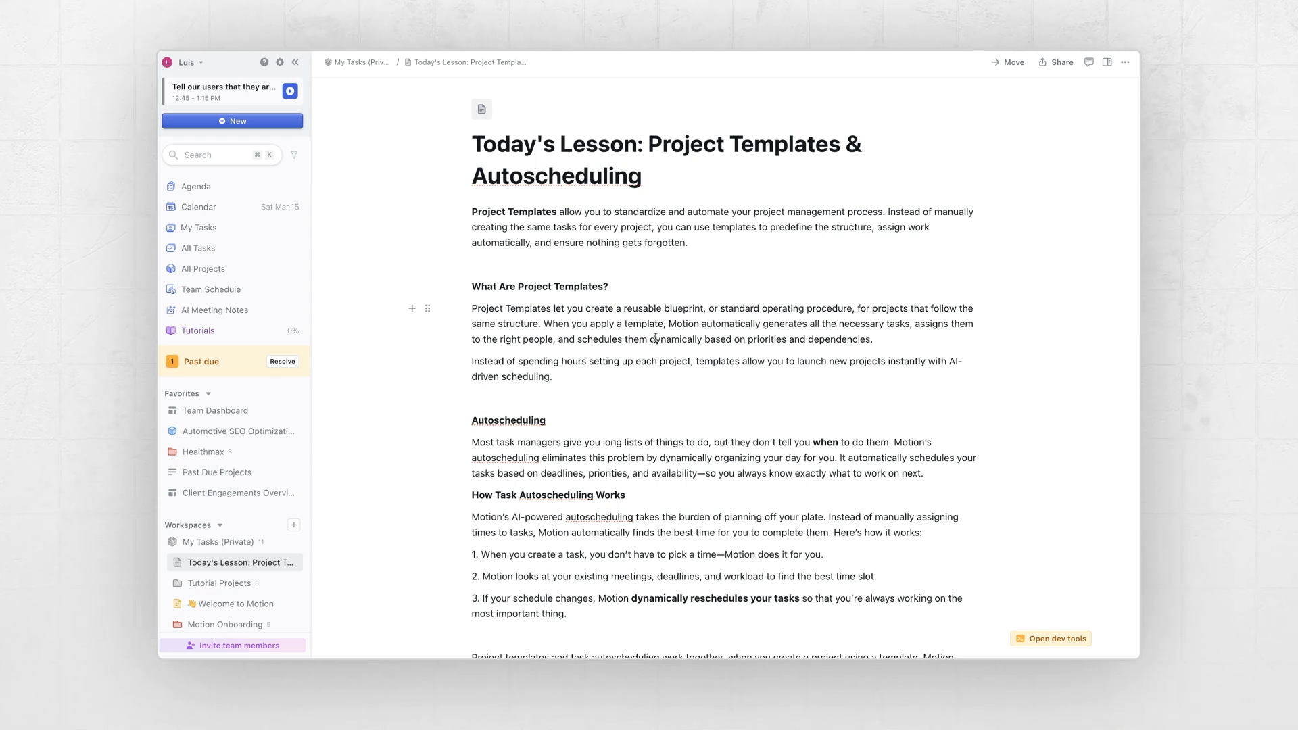
# Open the project templates in the settings of the Client Engagements workspace.
pyautogui.click(174, 543)
pyautogui.click(227, 573)
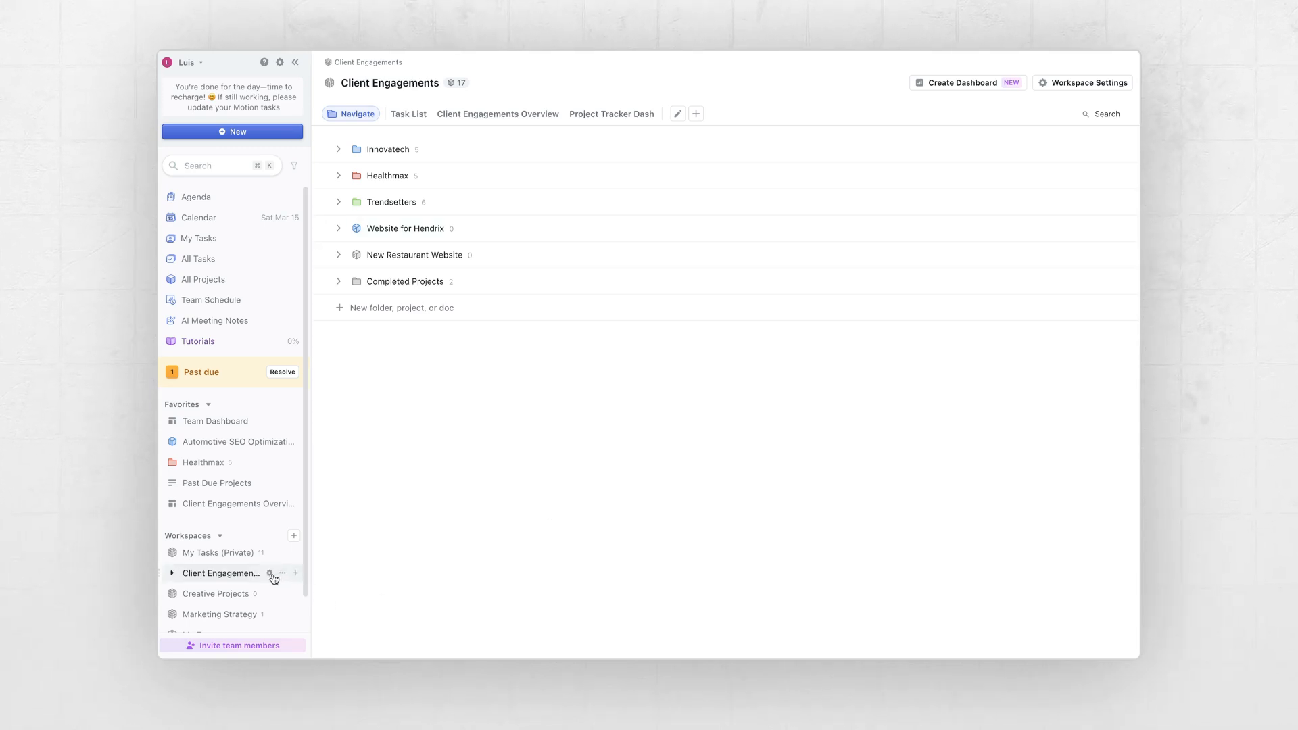
pyautogui.click(271, 573)
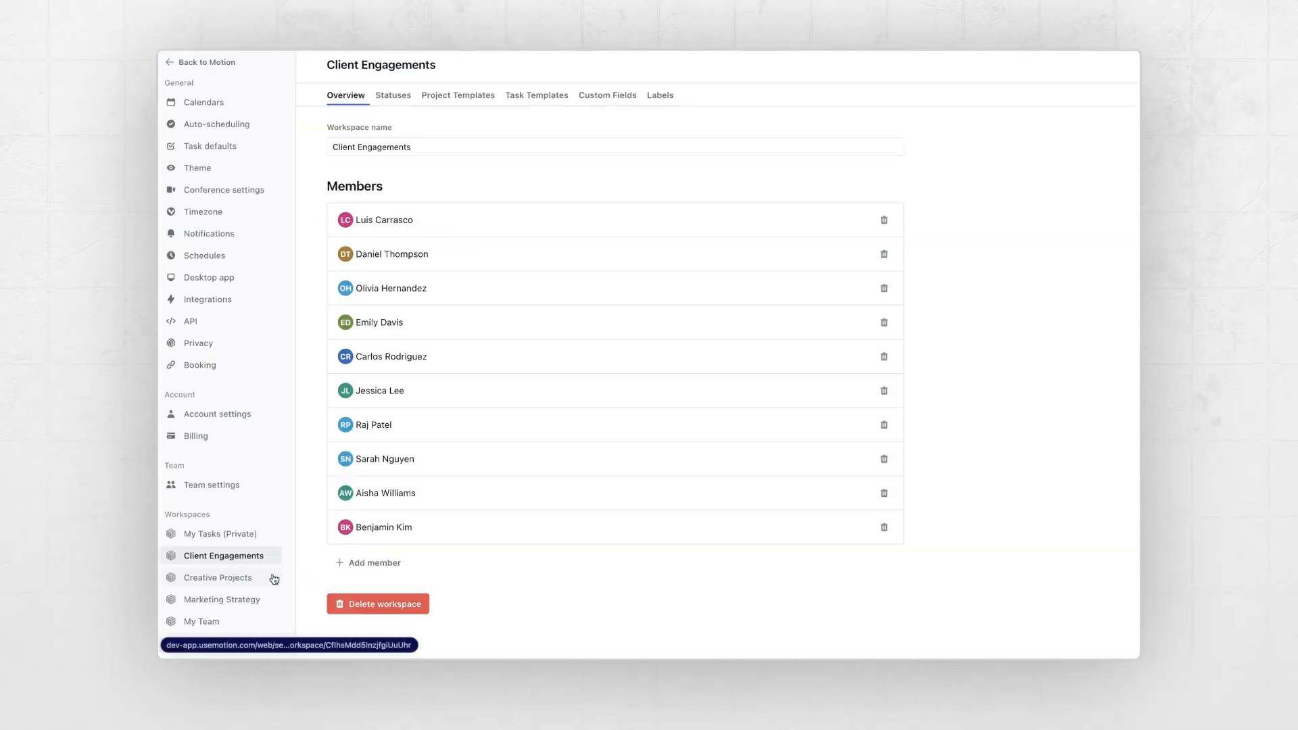
pyautogui.click(483, 98)
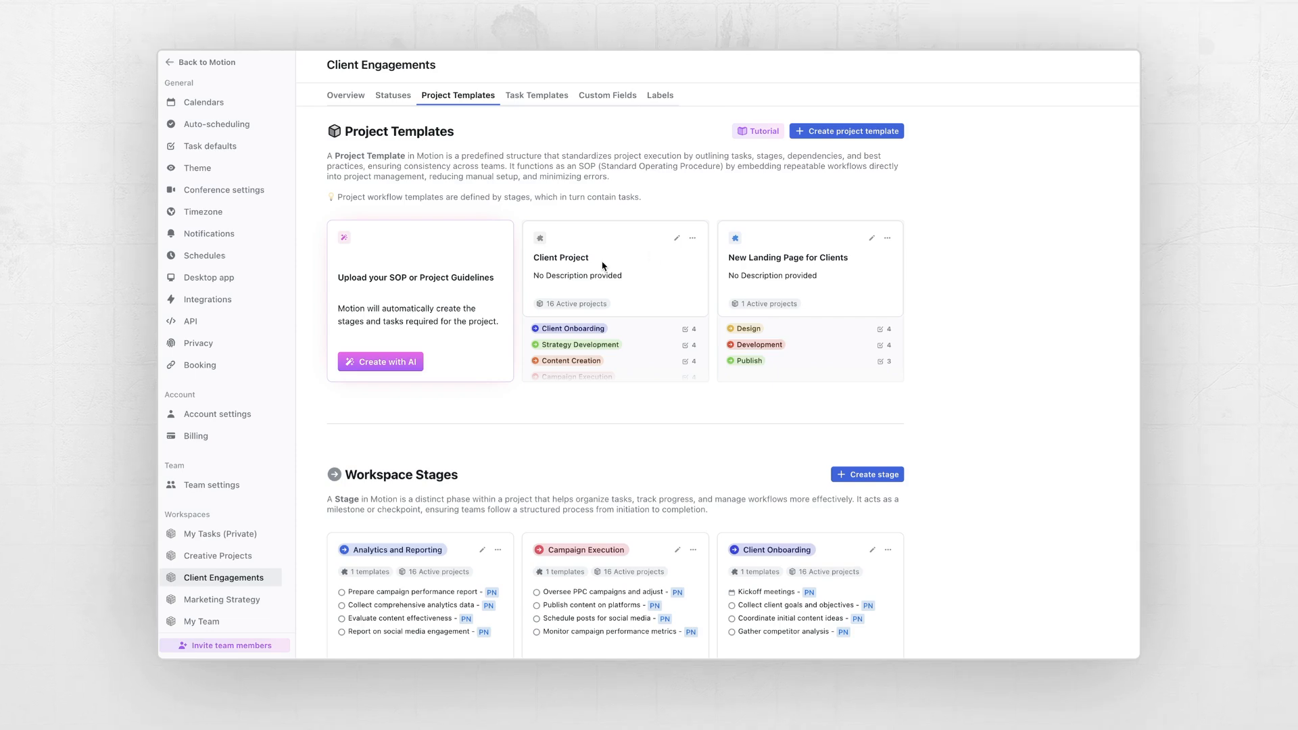
# Open the Client Project template and look through its stages from Client Onboarding to Analytics and Reporting.
pyautogui.click(677, 239)
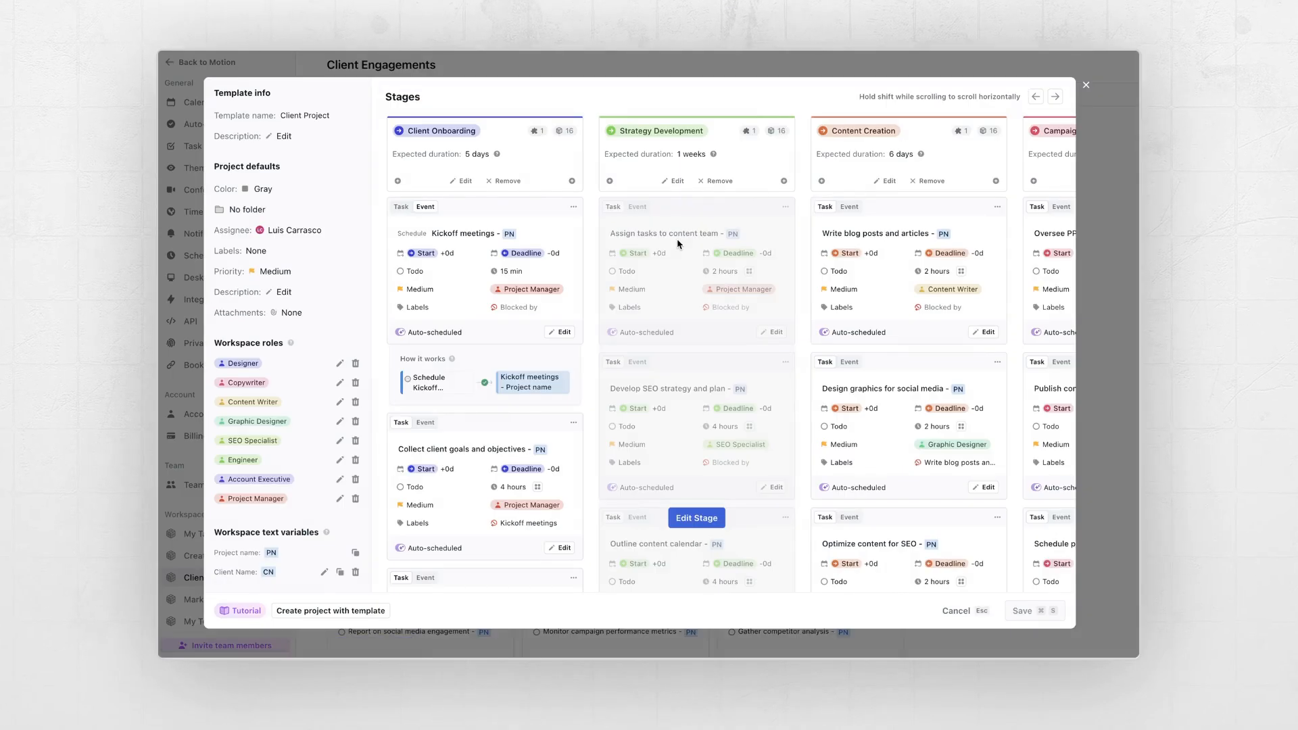
pyautogui.hscroll(8, 539, 224)
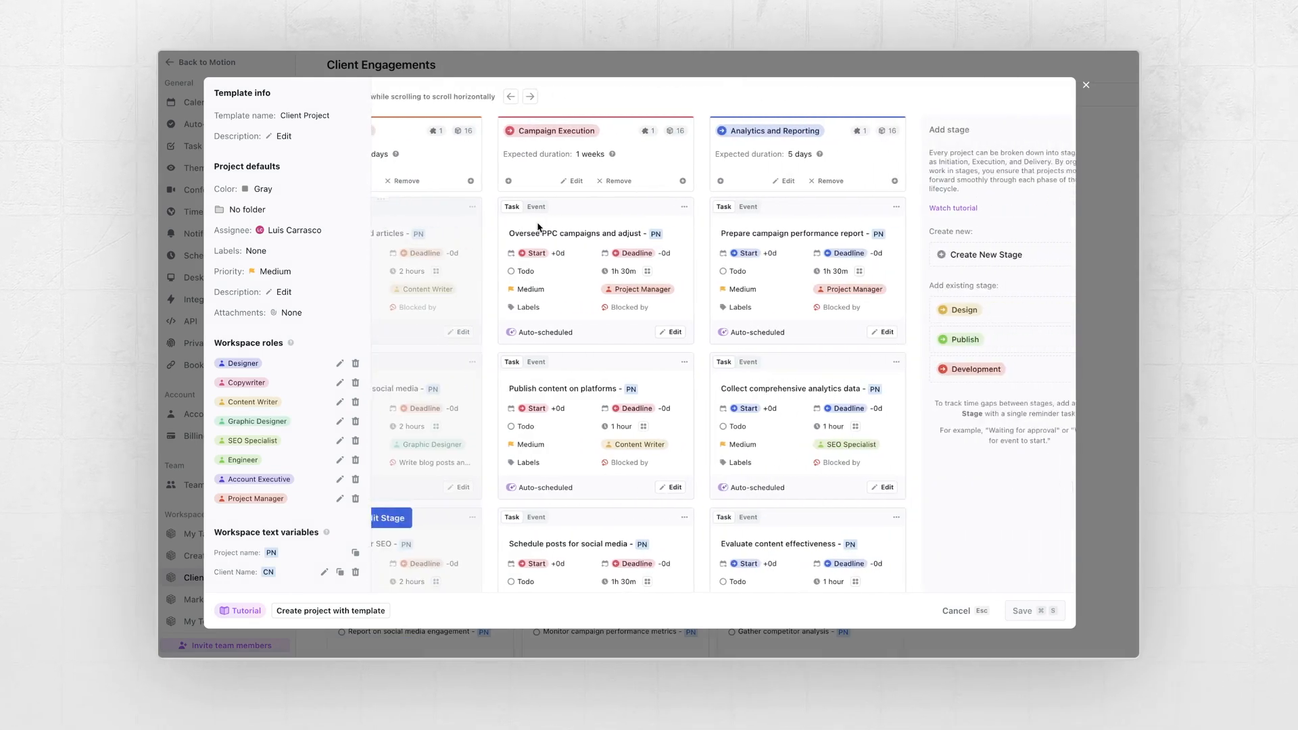
pyautogui.hscroll(-3, 703, 242)
pyautogui.hscroll(-8, 706, 244)
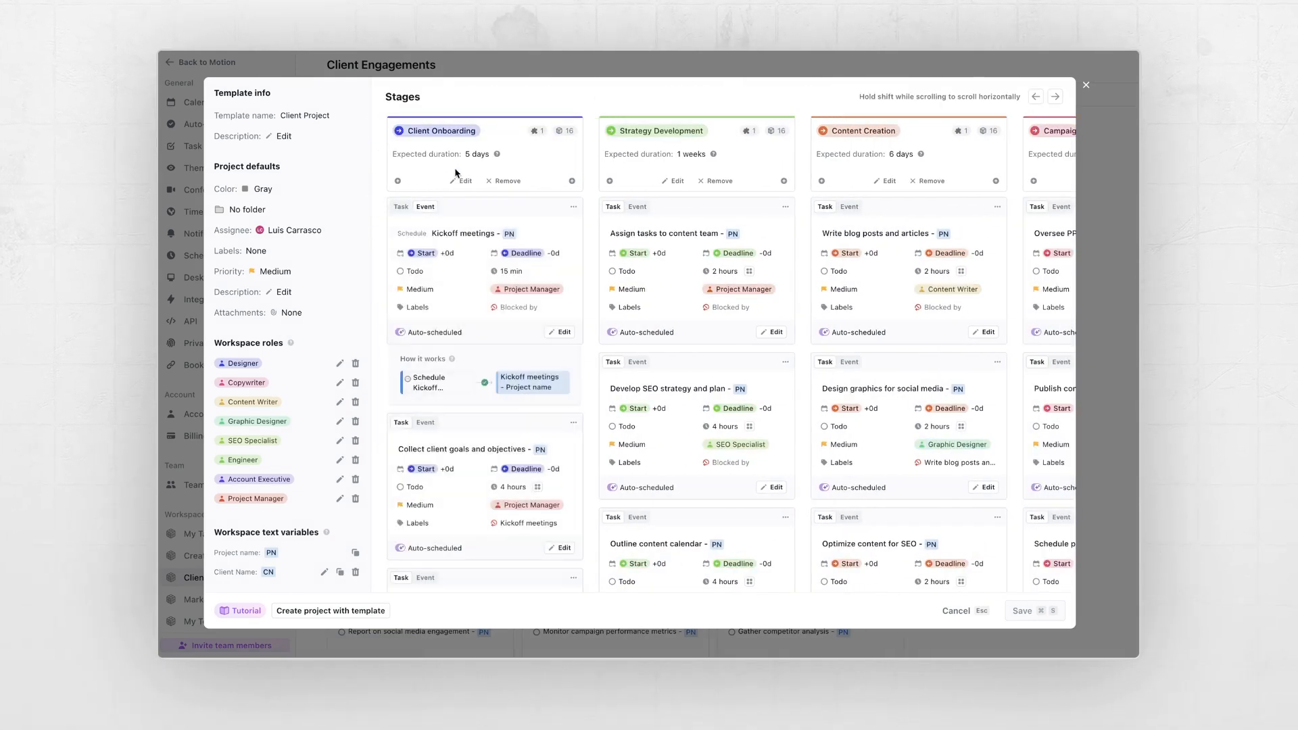
pyautogui.moveTo(560, 406)
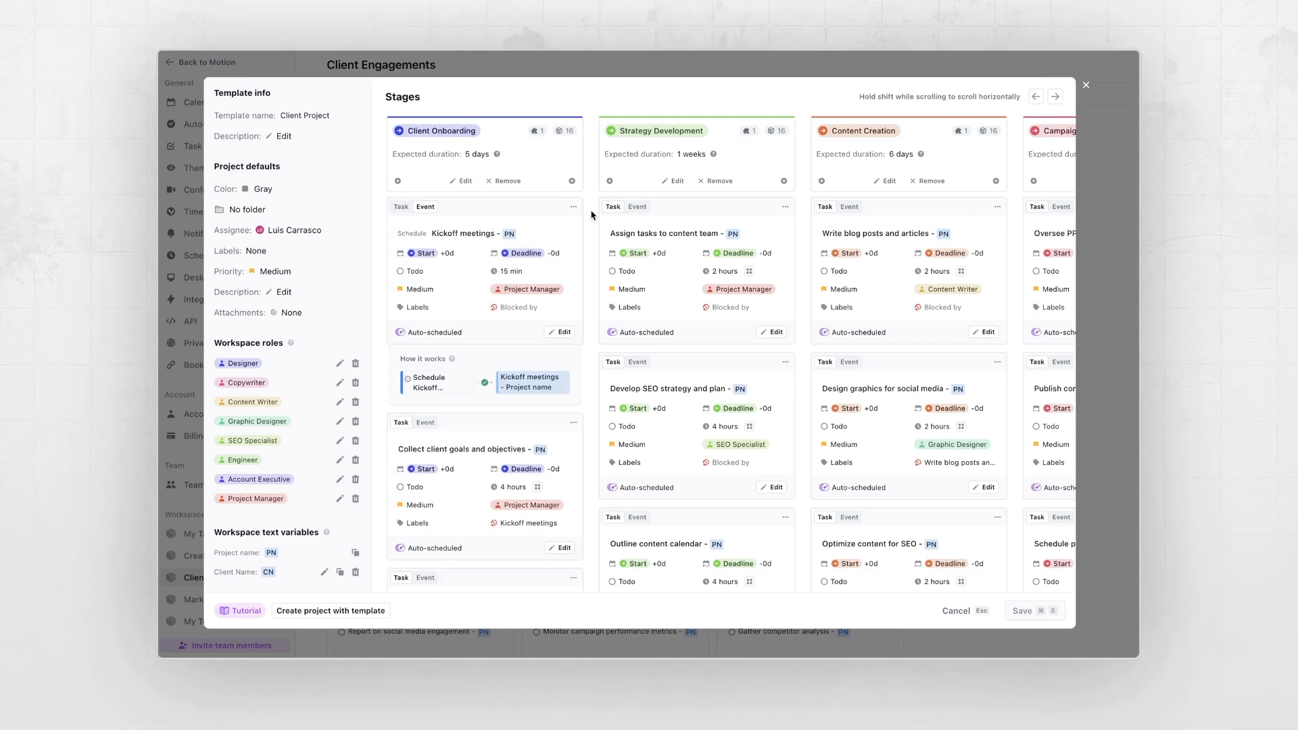
# View the template description and default project description editors without changes, and examine the tasks in the template's stages.
pyautogui.click(289, 136)
pyautogui.click(333, 147)
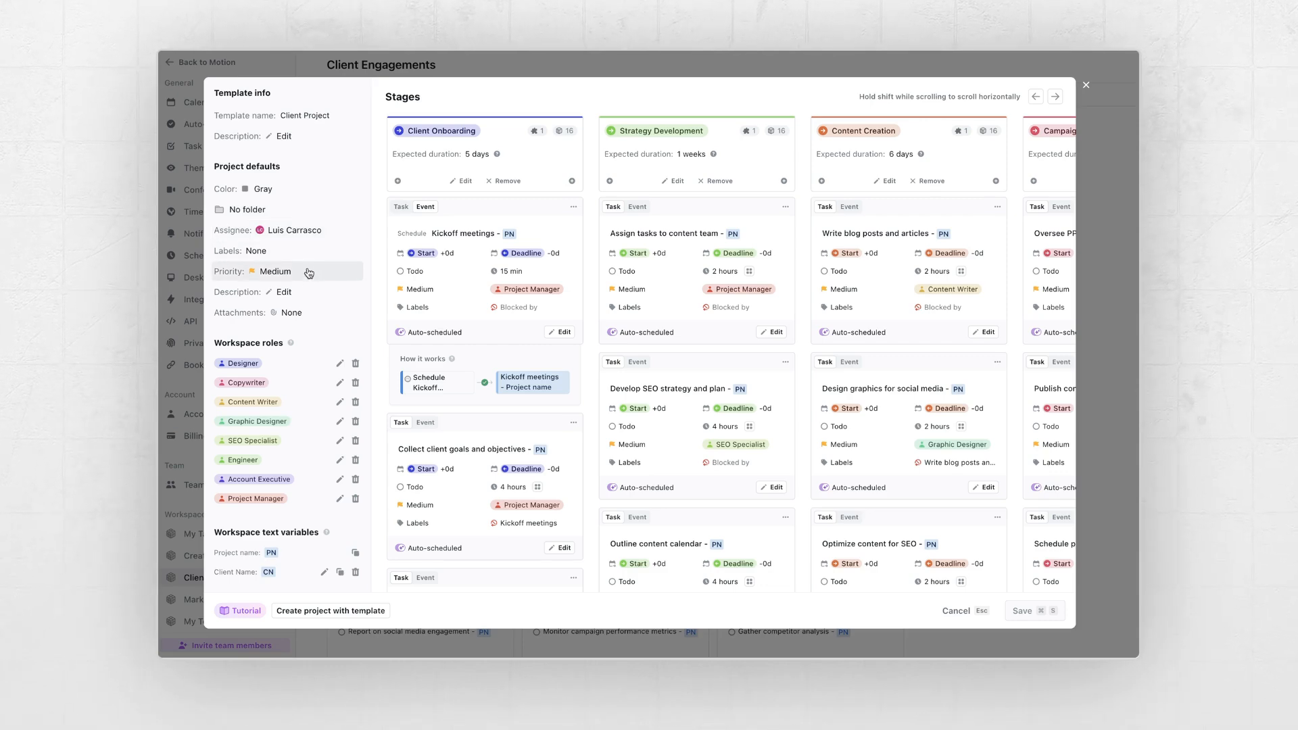
pyautogui.click(309, 292)
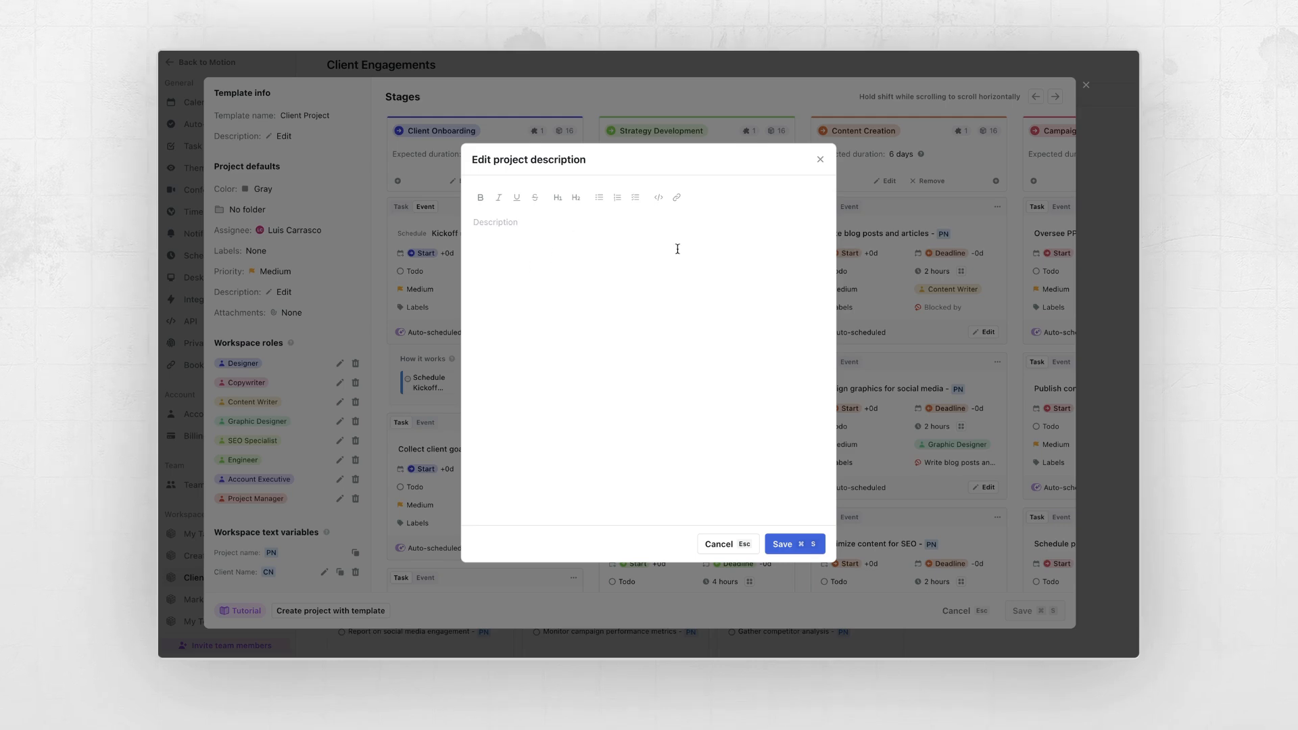
pyautogui.click(359, 319)
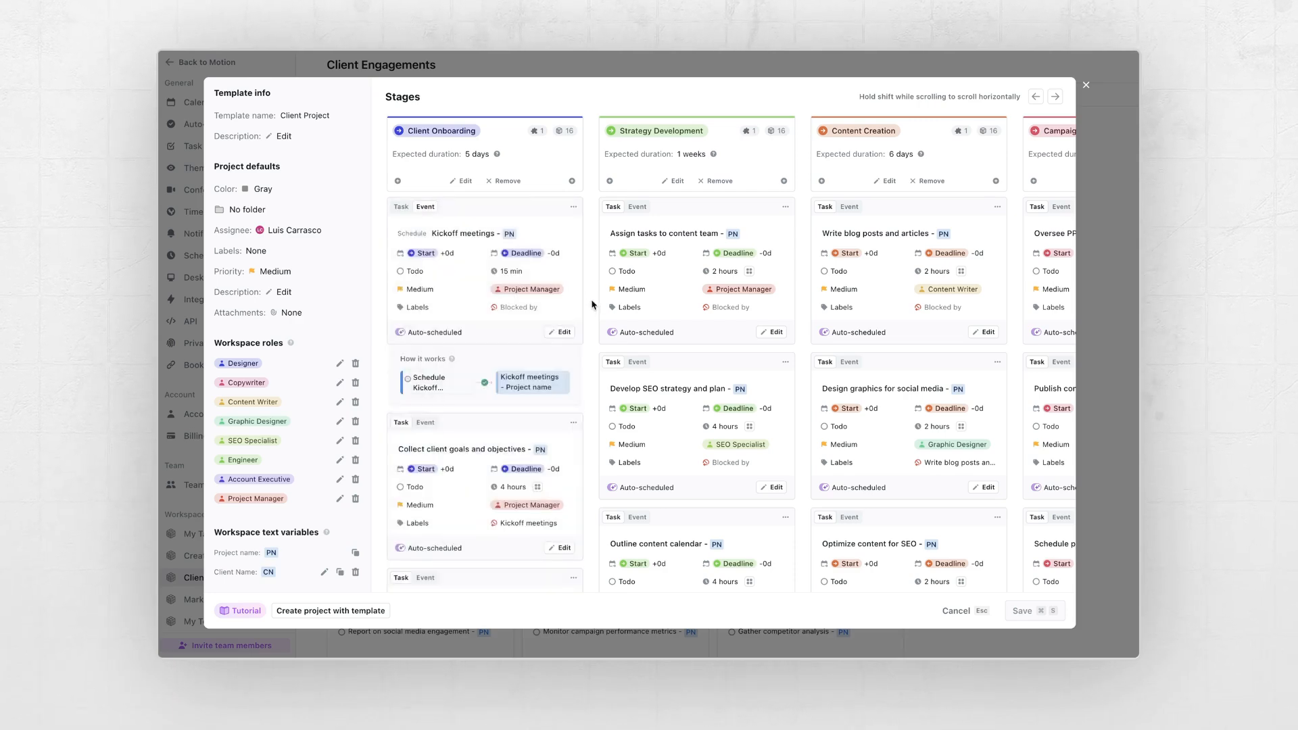
pyautogui.scroll(-1, 561, 292)
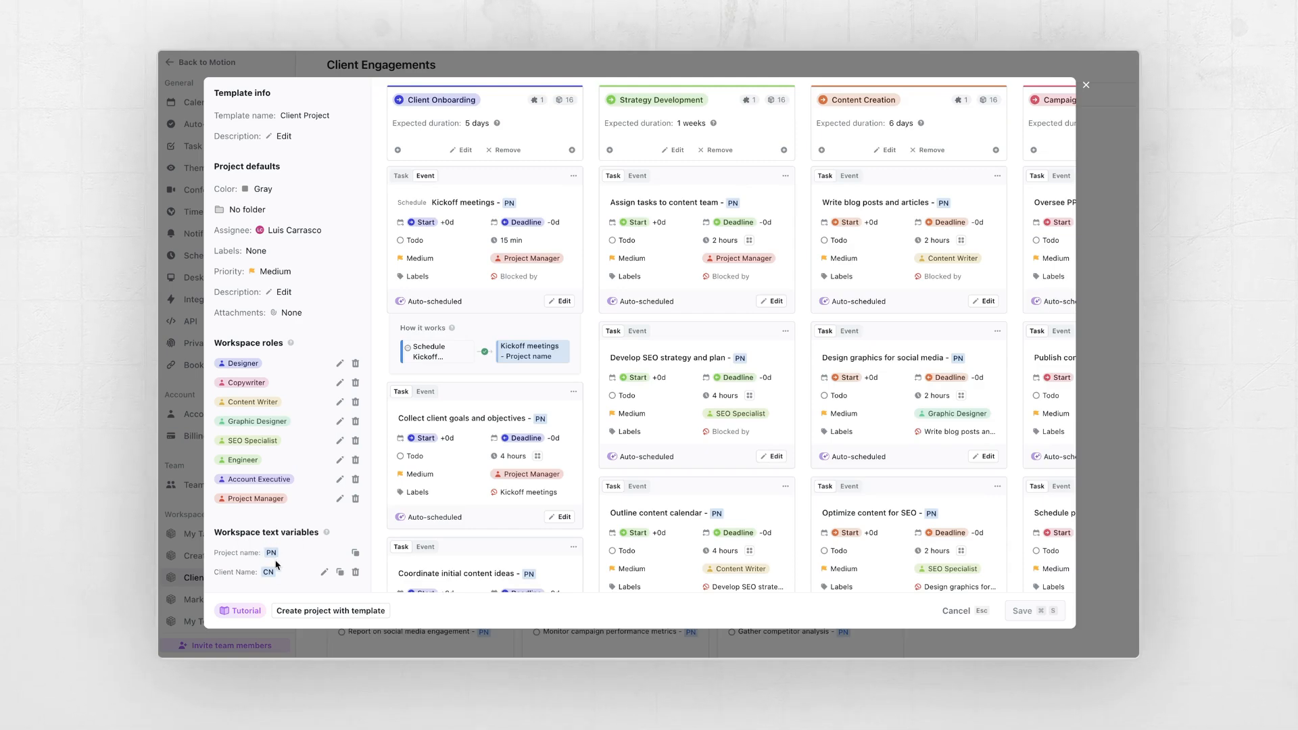
pyautogui.scroll(-4, 490, 435)
pyautogui.scroll(5, 490, 435)
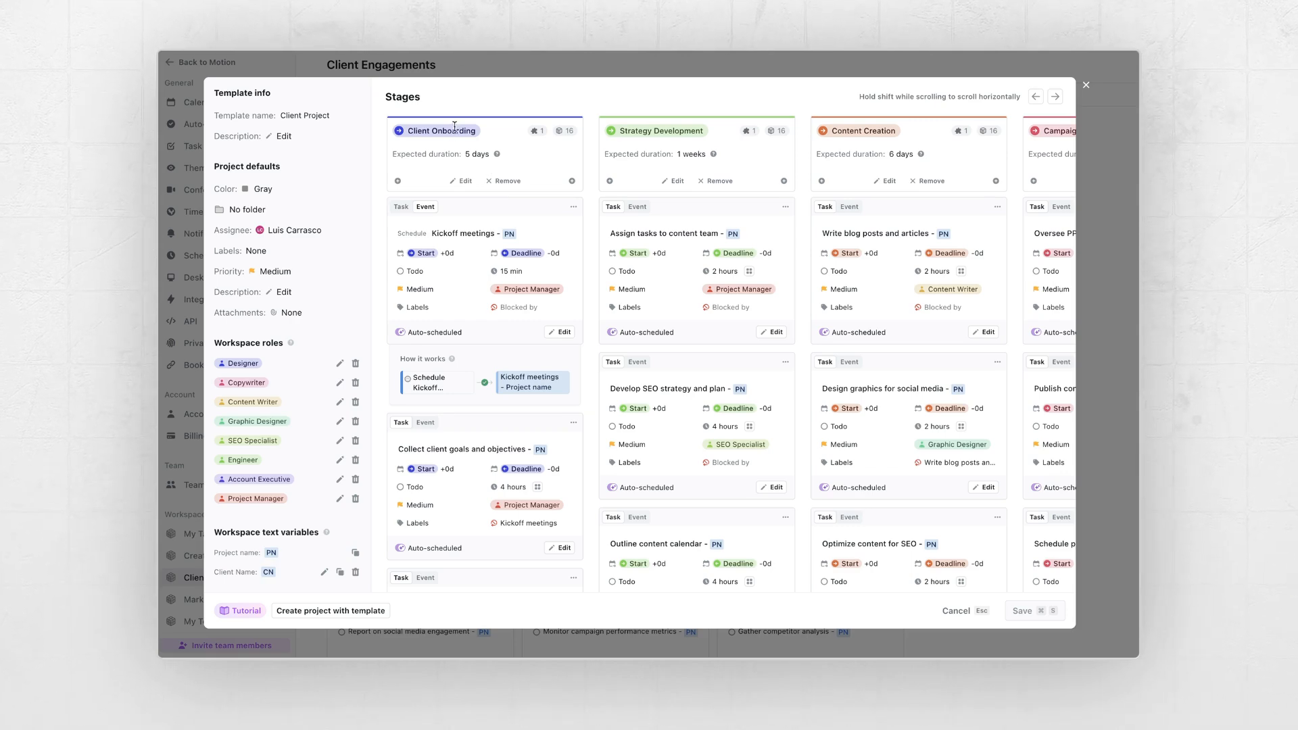
# Open the Client Onboarding stage for editing, look through its tasks, and close the template without saving.
pyautogui.click(487, 548)
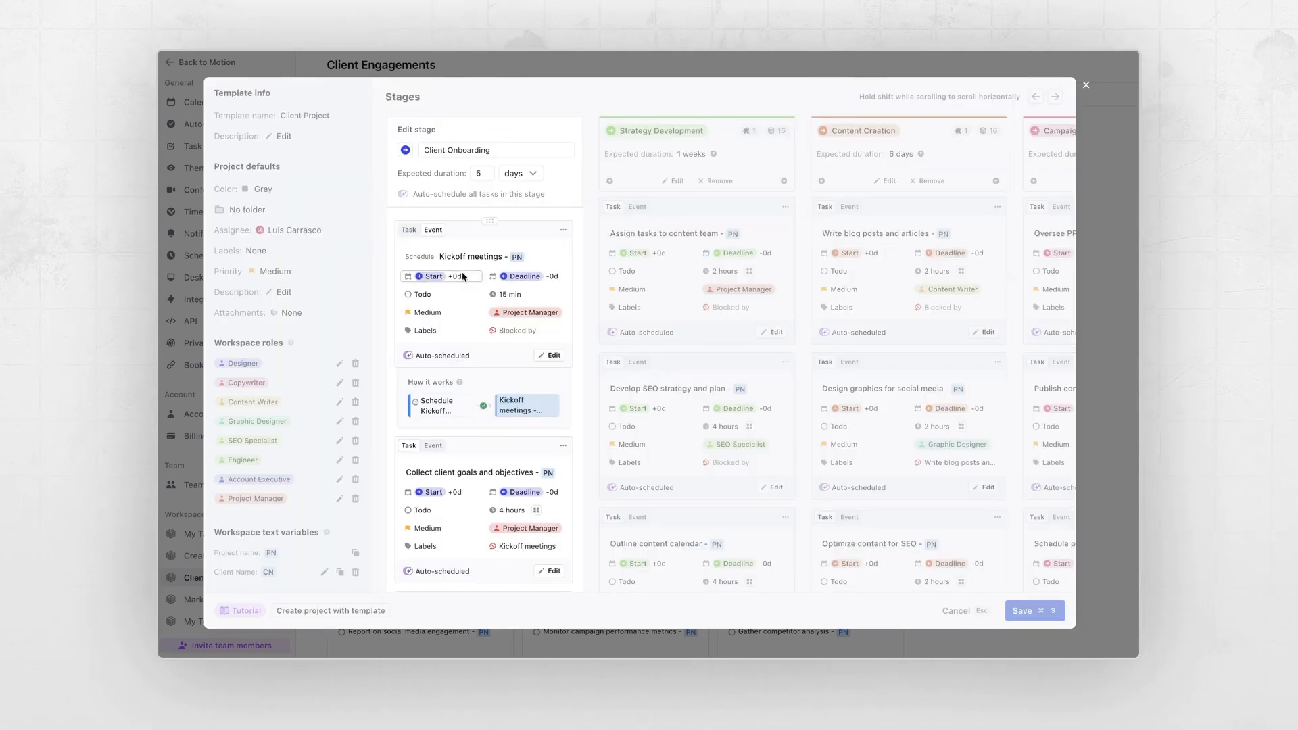
pyautogui.click(487, 97)
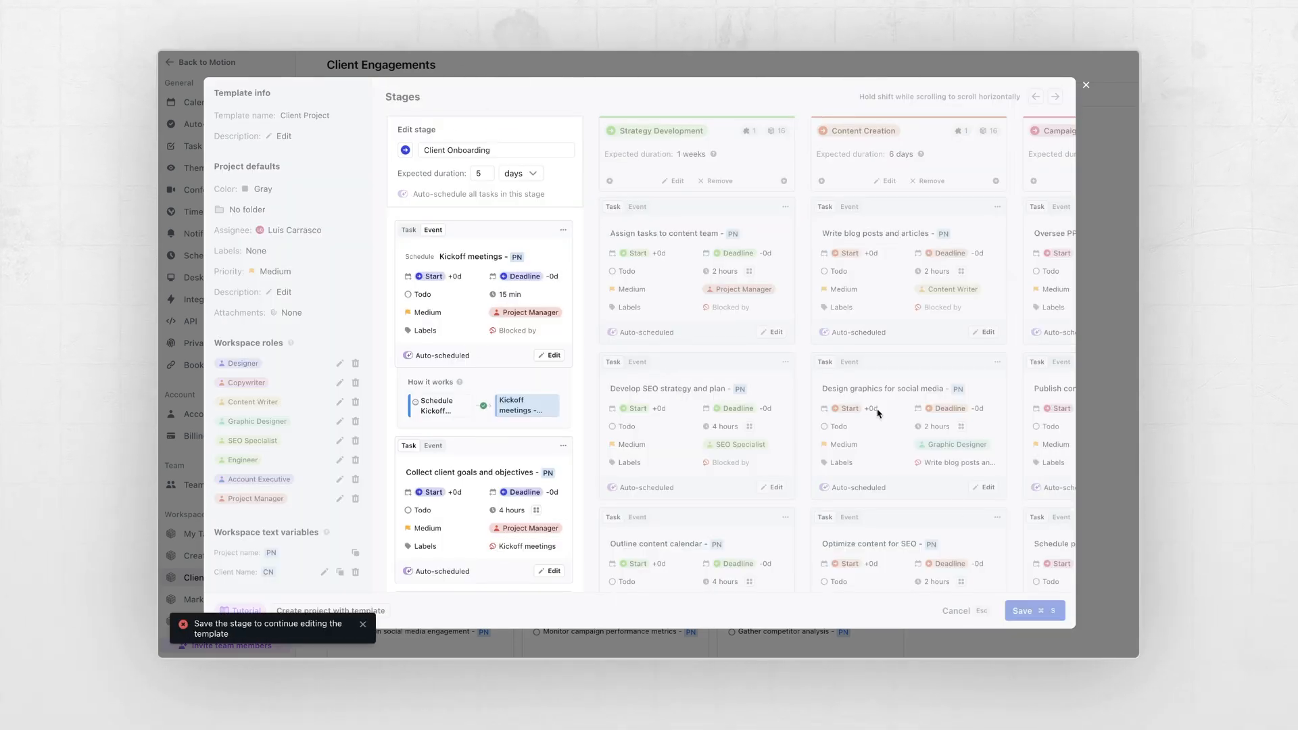
pyautogui.scroll(-6, 615, 500)
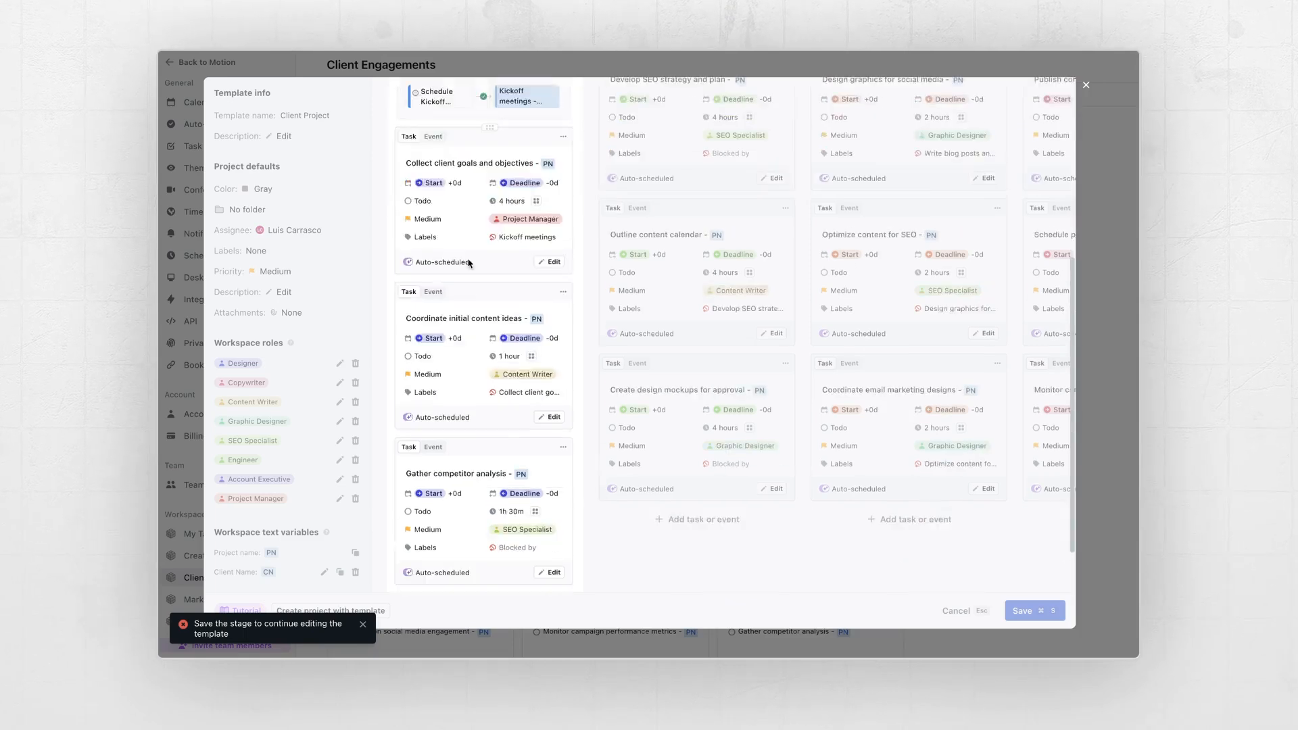
pyautogui.click(488, 576)
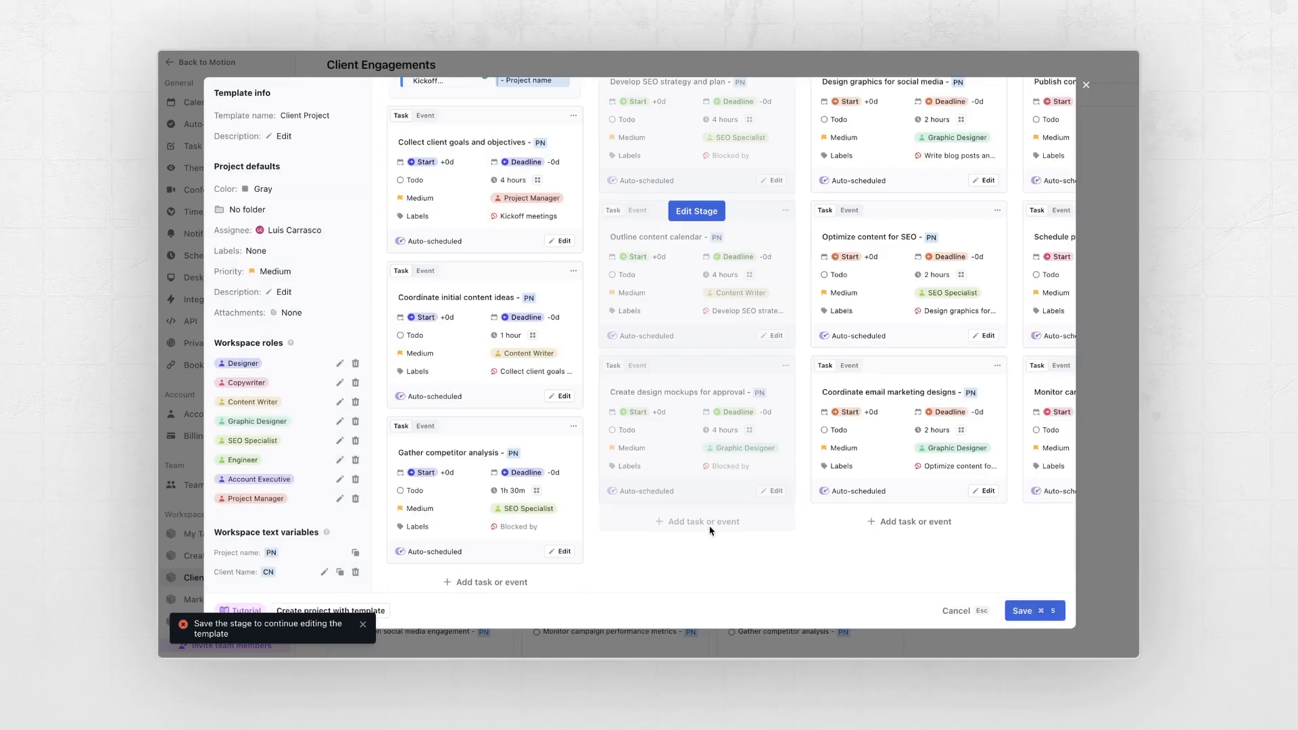
pyautogui.click(1107, 253)
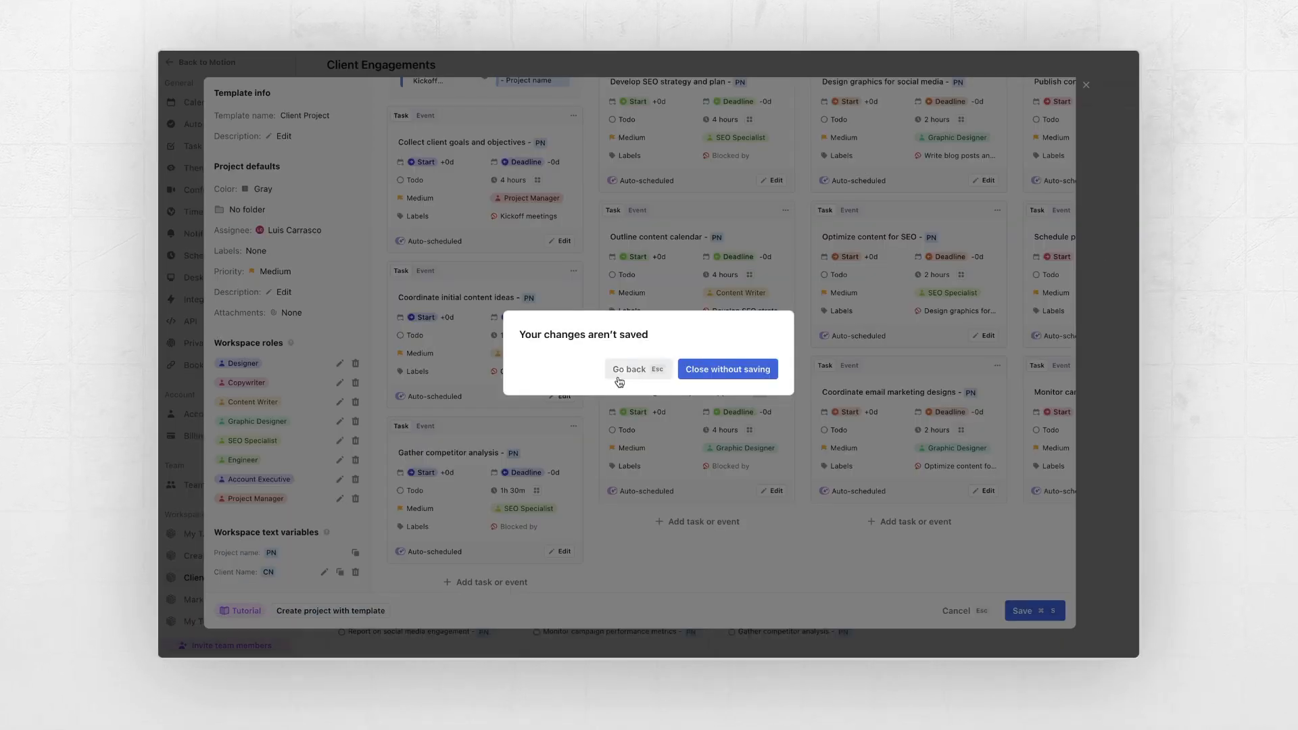
pyautogui.click(727, 369)
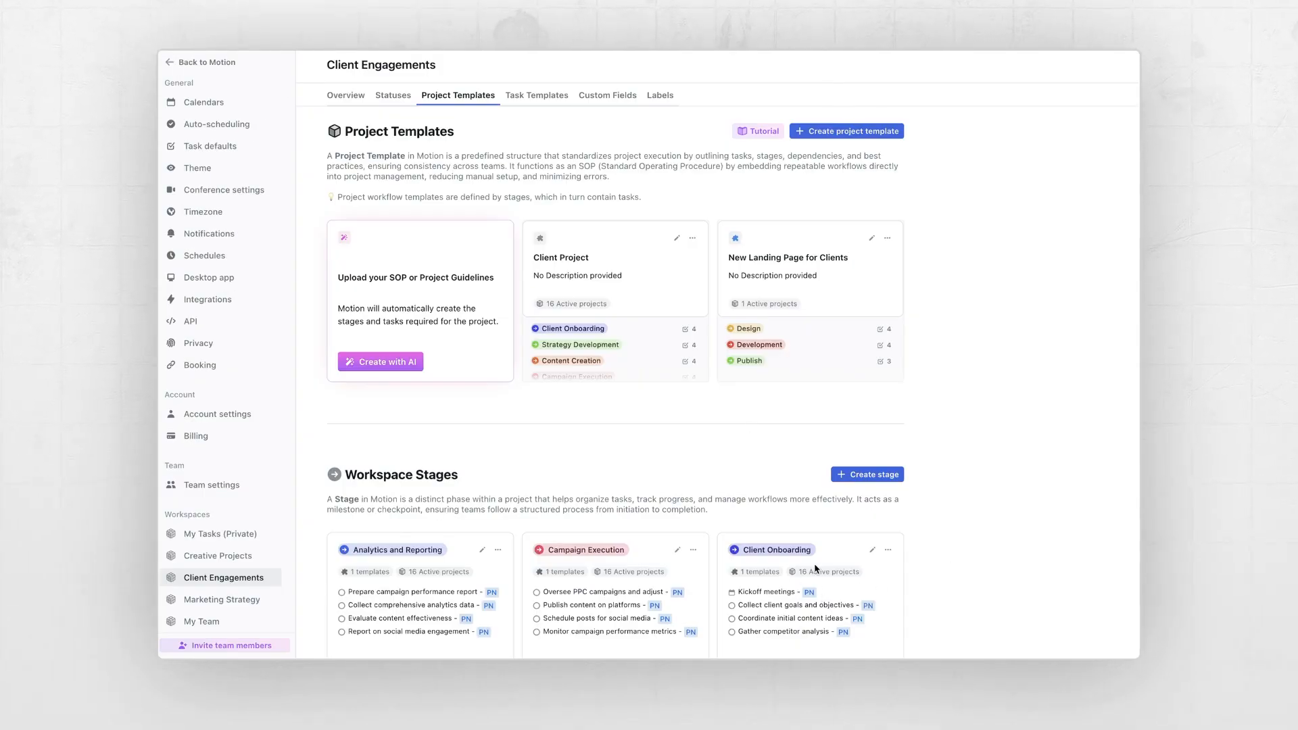
# Look through the workspace stages and the tasks each one contains.
pyautogui.scroll(-7, 815, 569)
pyautogui.scroll(3, 803, 282)
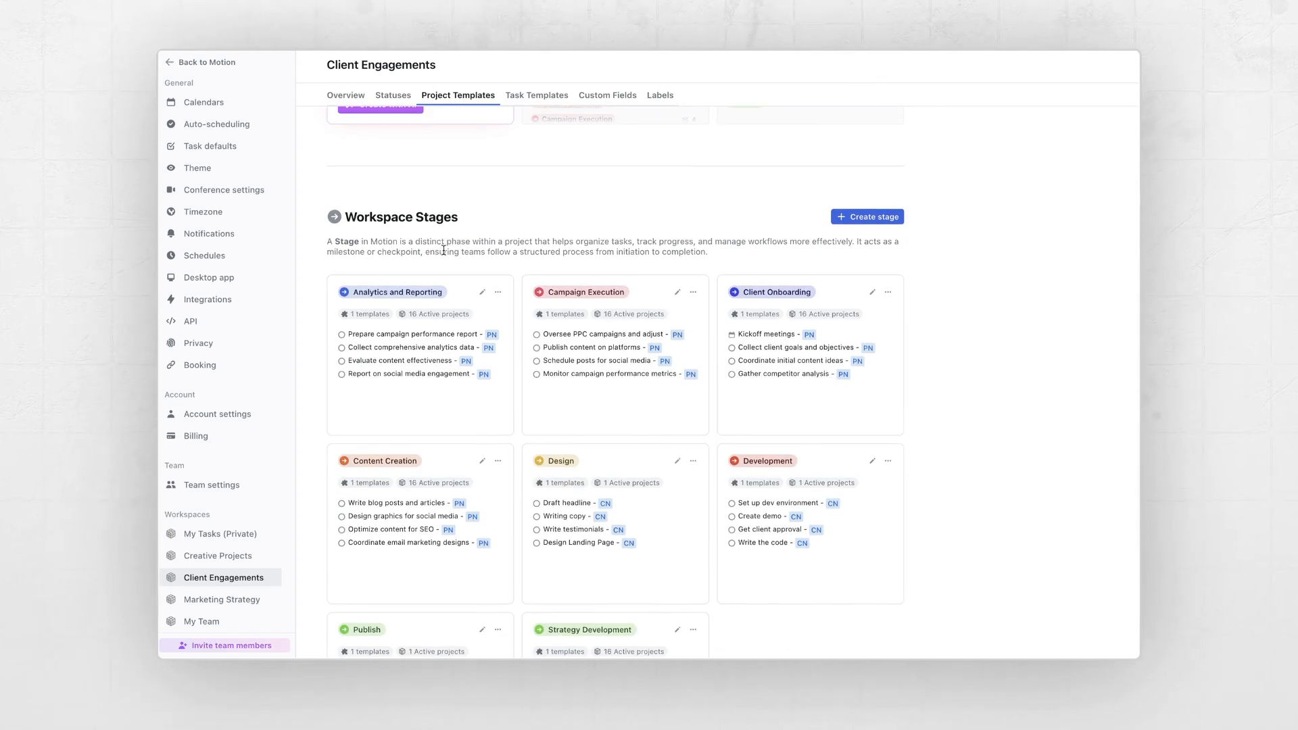
pyautogui.scroll(-2, 608, 372)
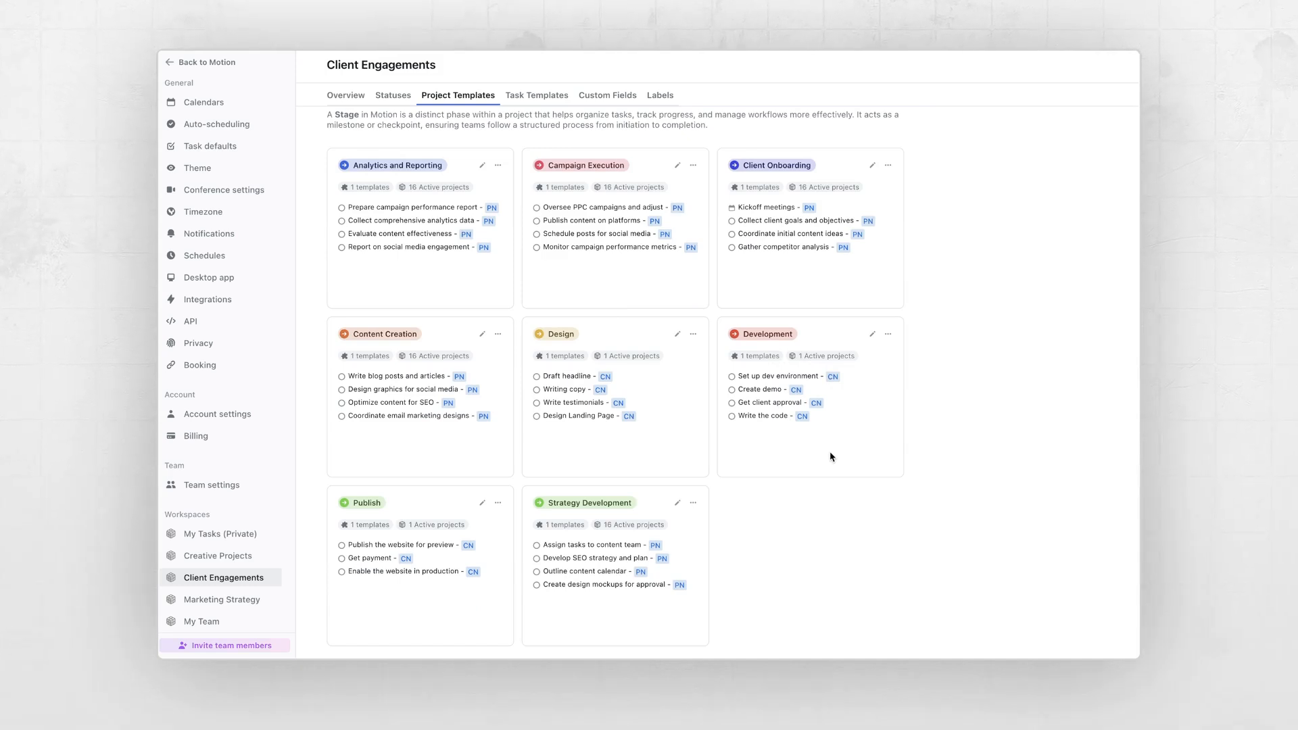
pyautogui.scroll(6, 744, 461)
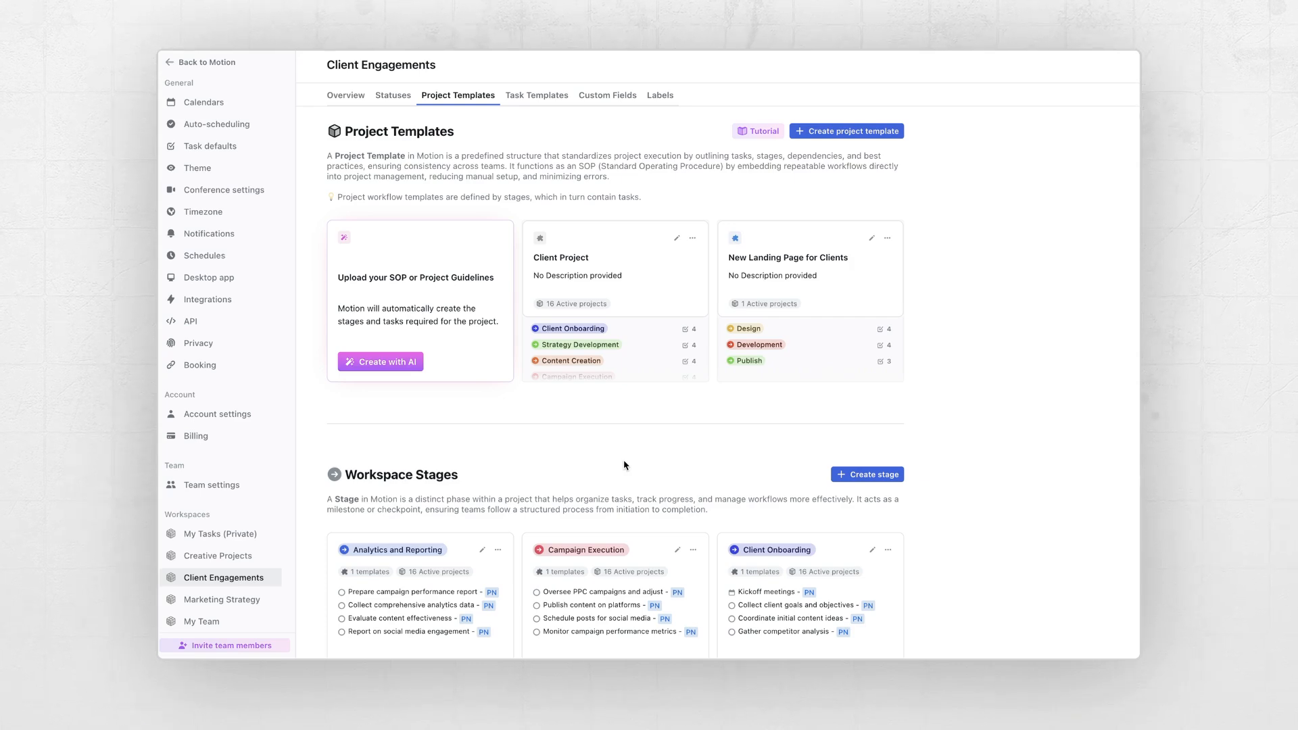
# Reopen the Client Project template, examine its final stages and the options for adding a stage, and close it.
pyautogui.click(678, 238)
pyautogui.scroll(-2, 814, 255)
pyautogui.hscroll(8, 865, 257)
pyautogui.scroll(-4, 894, 259)
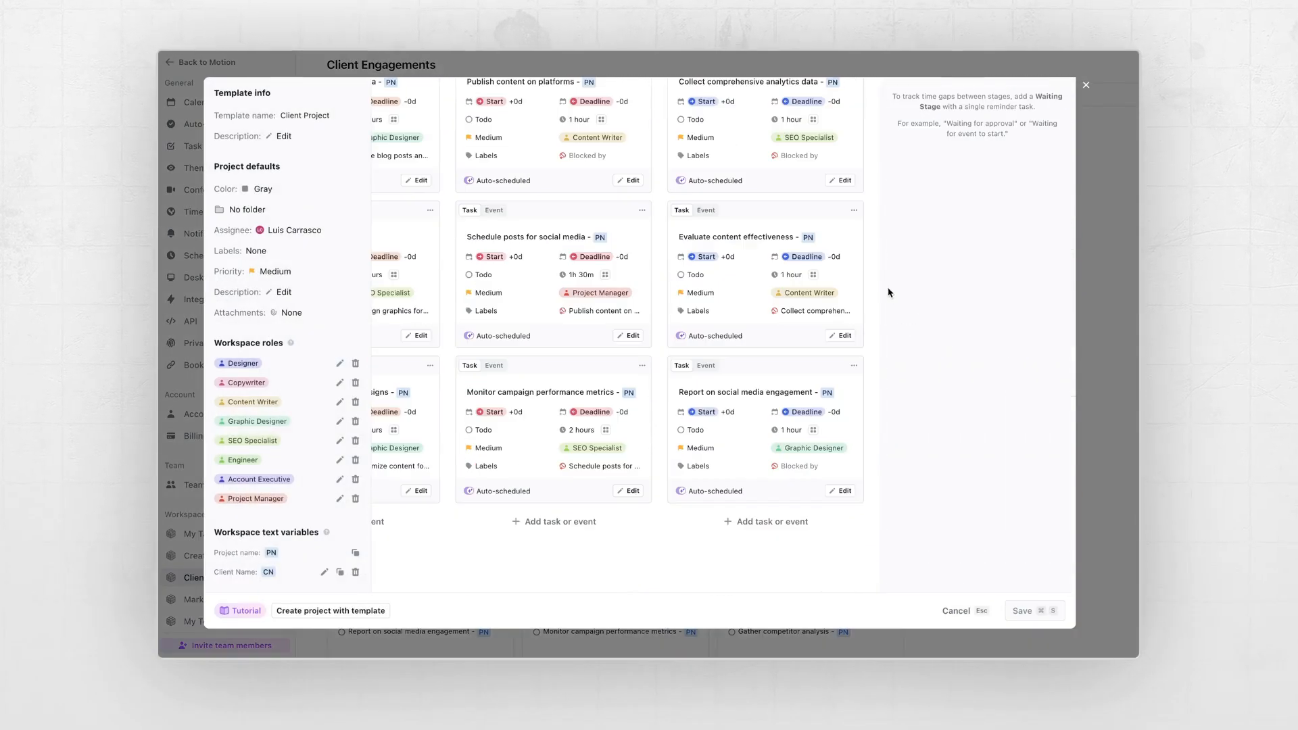
pyautogui.scroll(6, 1014, 169)
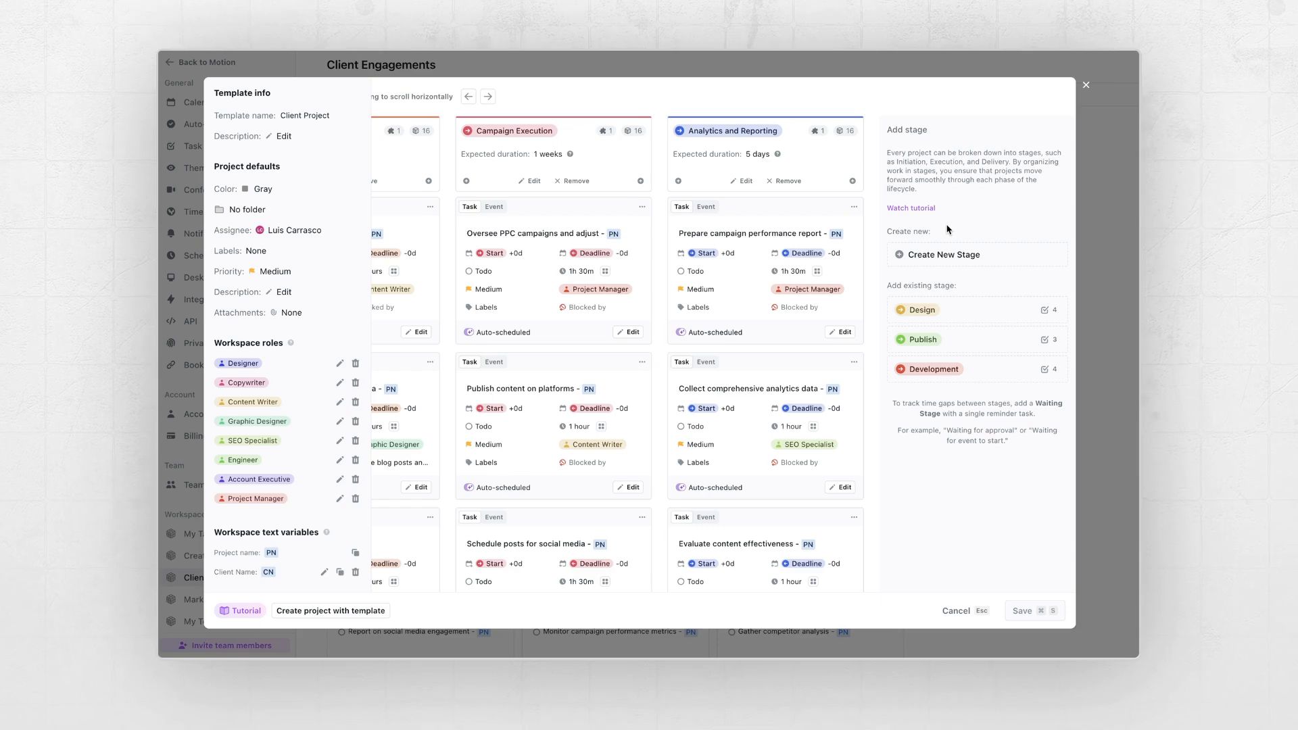
pyautogui.click(1086, 84)
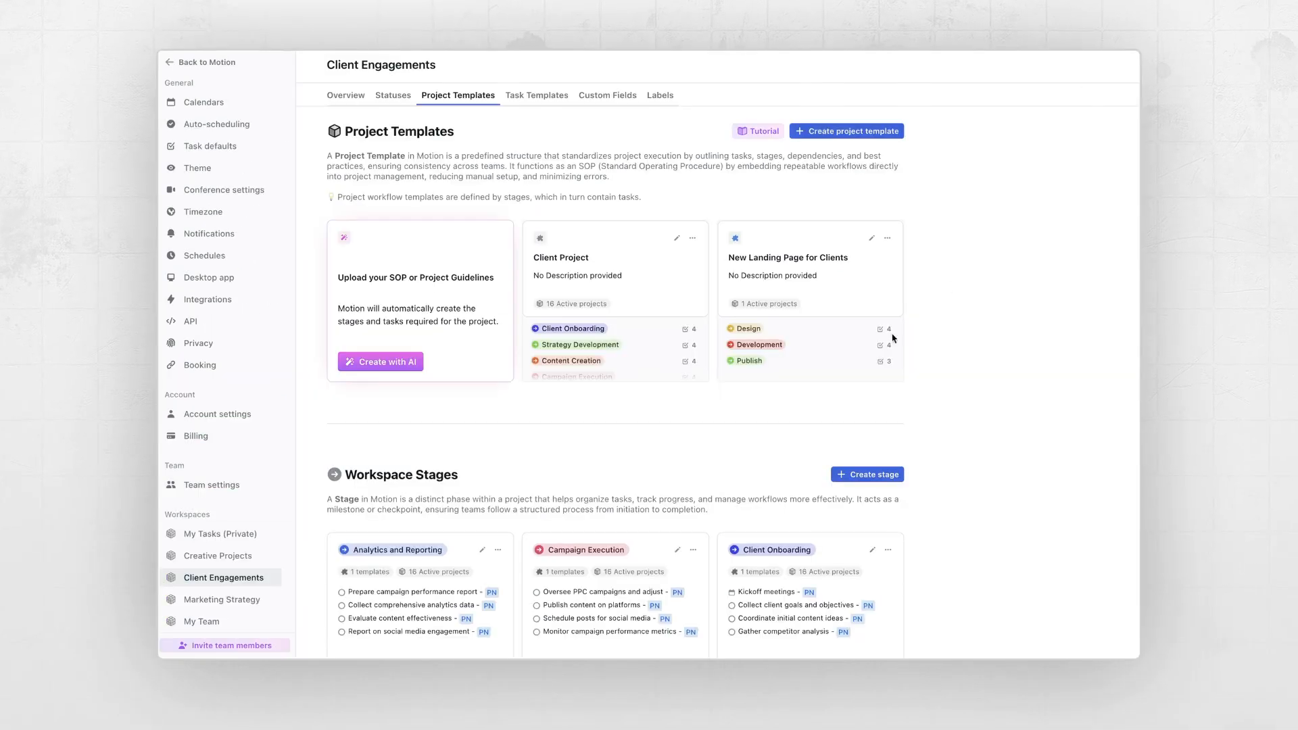
# Open the Client Onboarding workspace stage, review its settings and tasks, and close it unchanged.
pyautogui.click(872, 551)
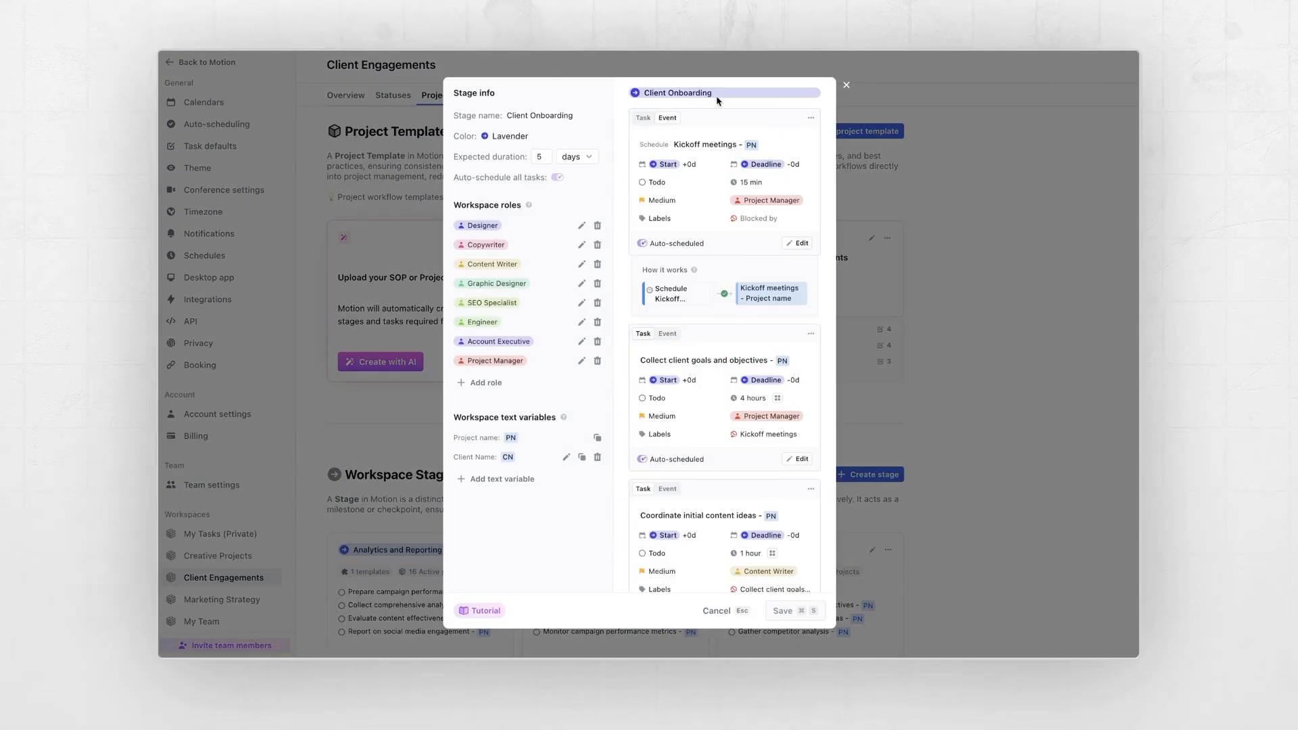
pyautogui.moveTo(718, 330)
pyautogui.scroll(-4, 726, 392)
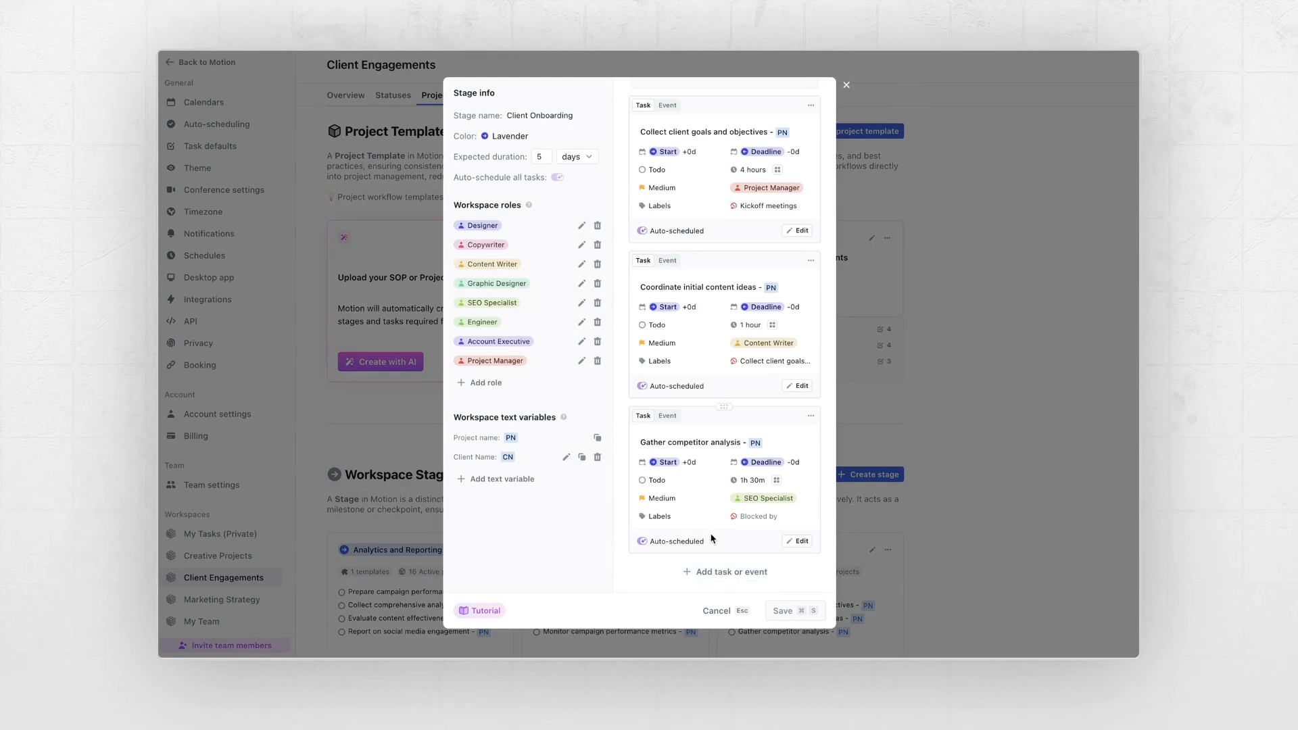
pyautogui.click(862, 415)
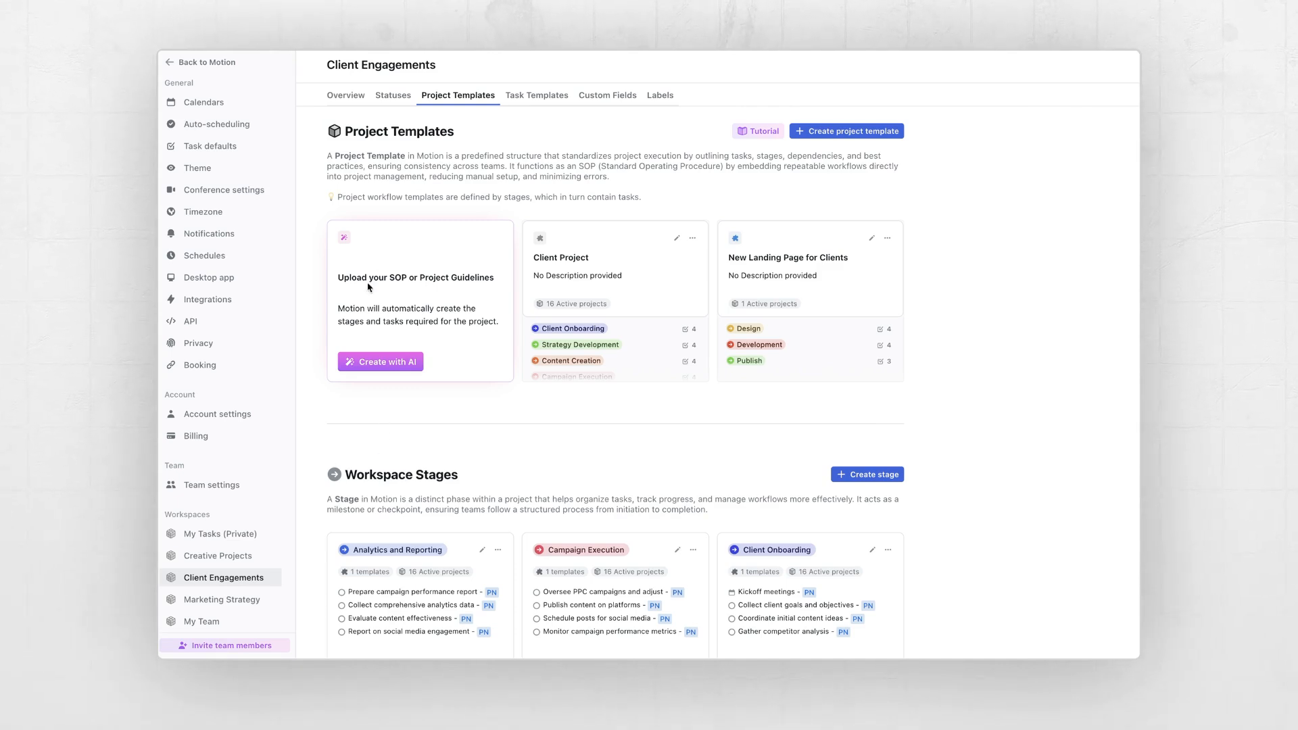
# Generate a project workflow with AI from the description "Standardize campaign planning, content creation, and launch activities.".
pyautogui.click(369, 364)
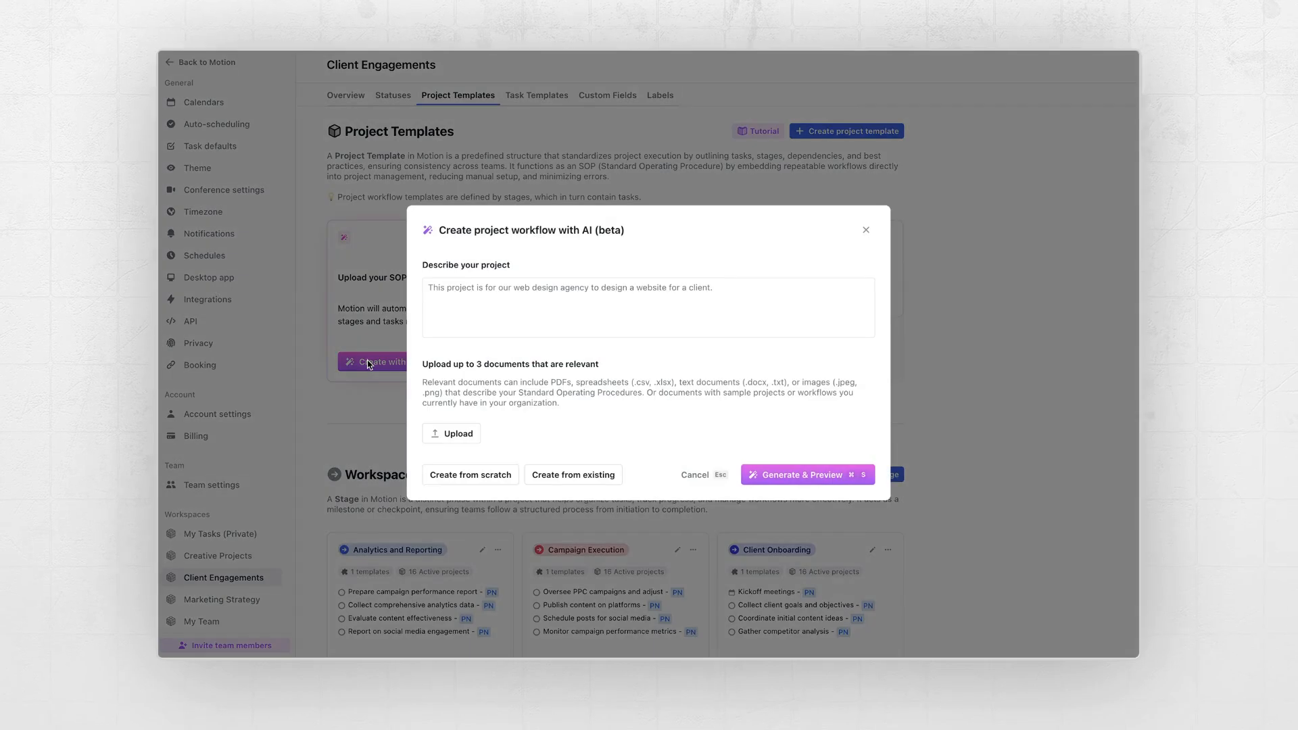
pyautogui.click(510, 304)
pyautogui.write('Standardize campaign planning, content creation, and launch activities.')
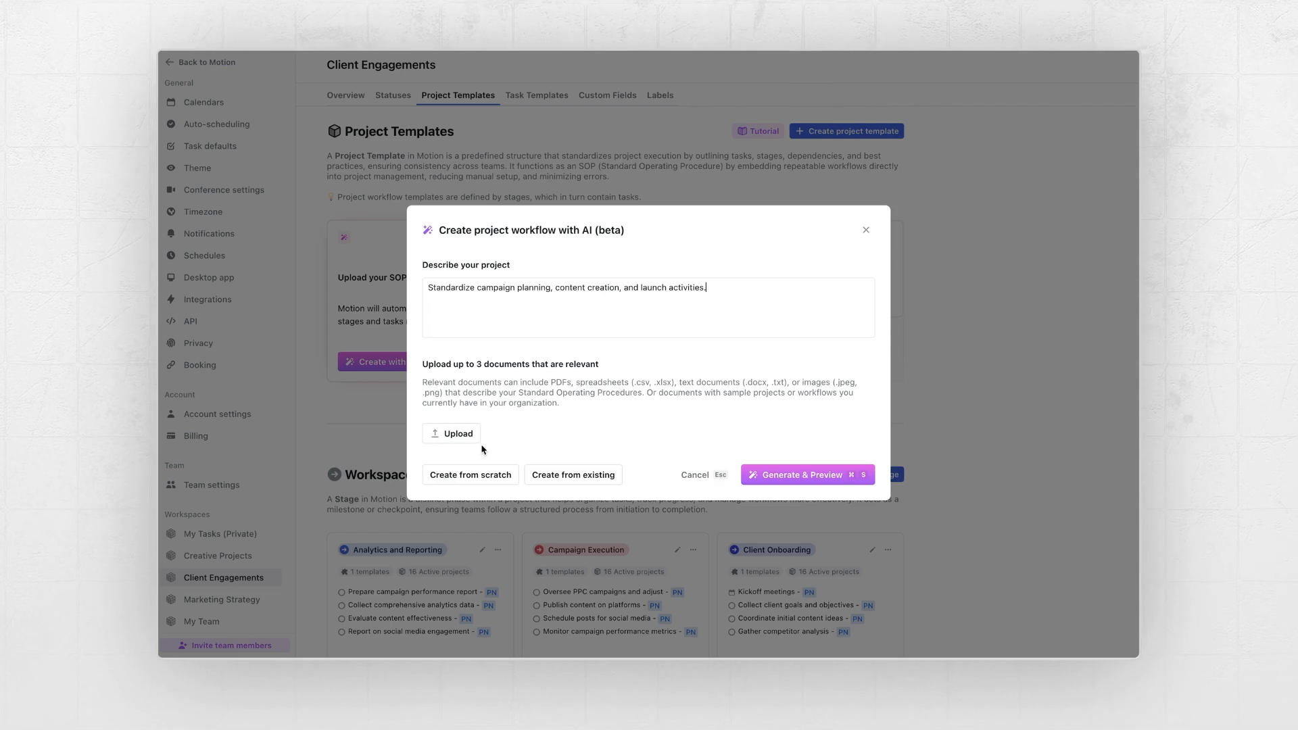
pyautogui.click(798, 479)
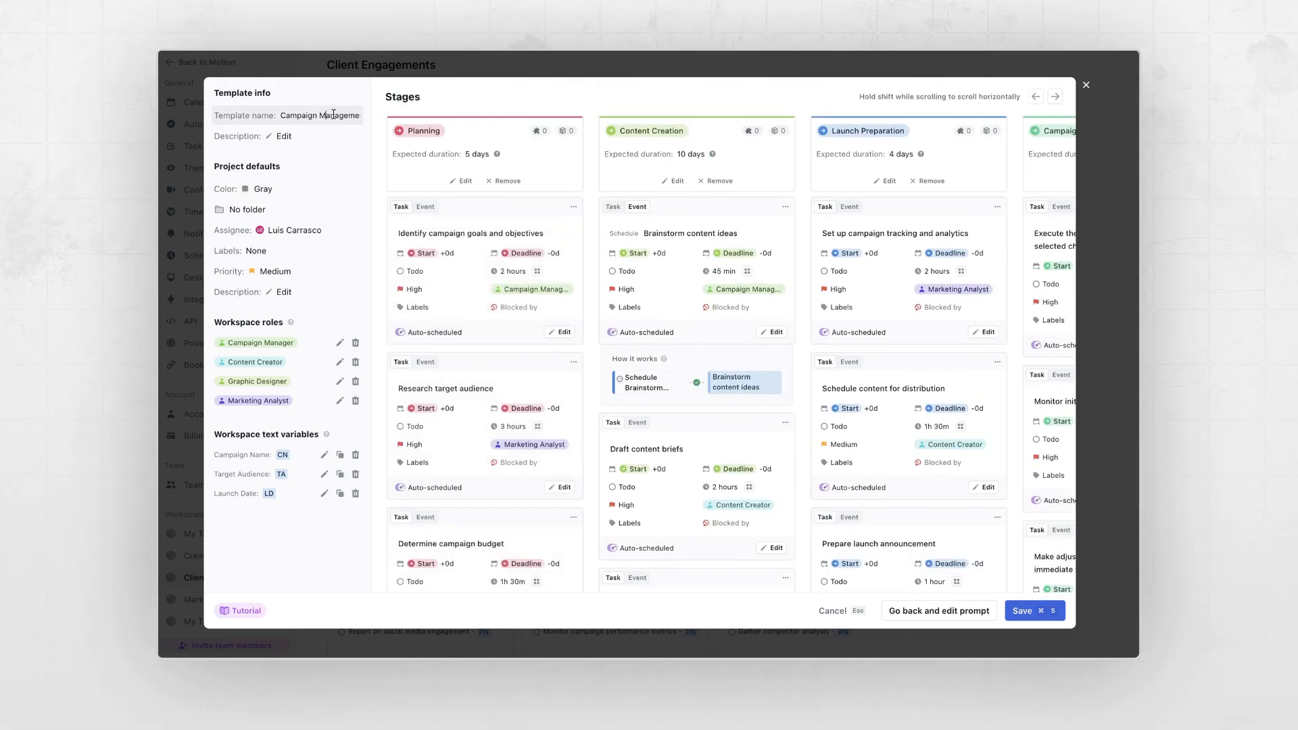
# Review the generated template's name and its stages and tasks.
pyautogui.hscroll(1, 332, 115)
pyautogui.click(321, 116)
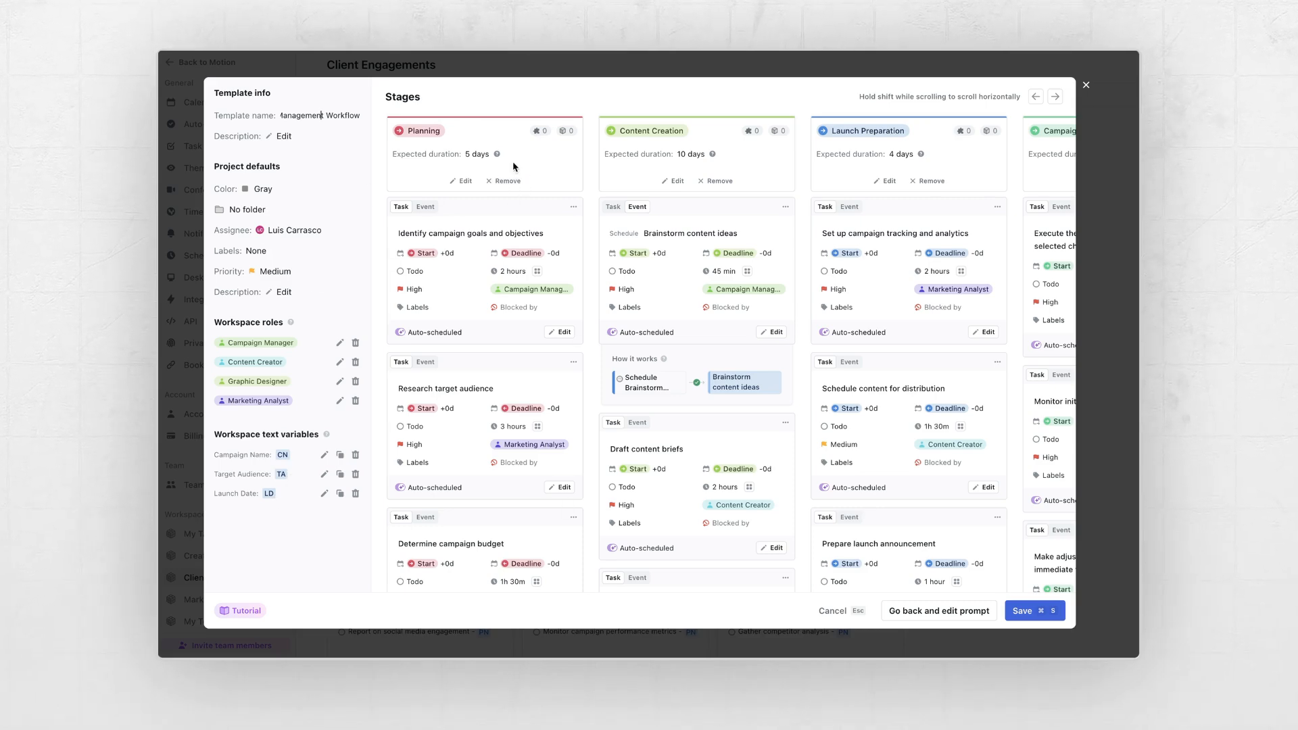
pyautogui.hscroll(5, 514, 167)
pyautogui.moveTo(564, 266)
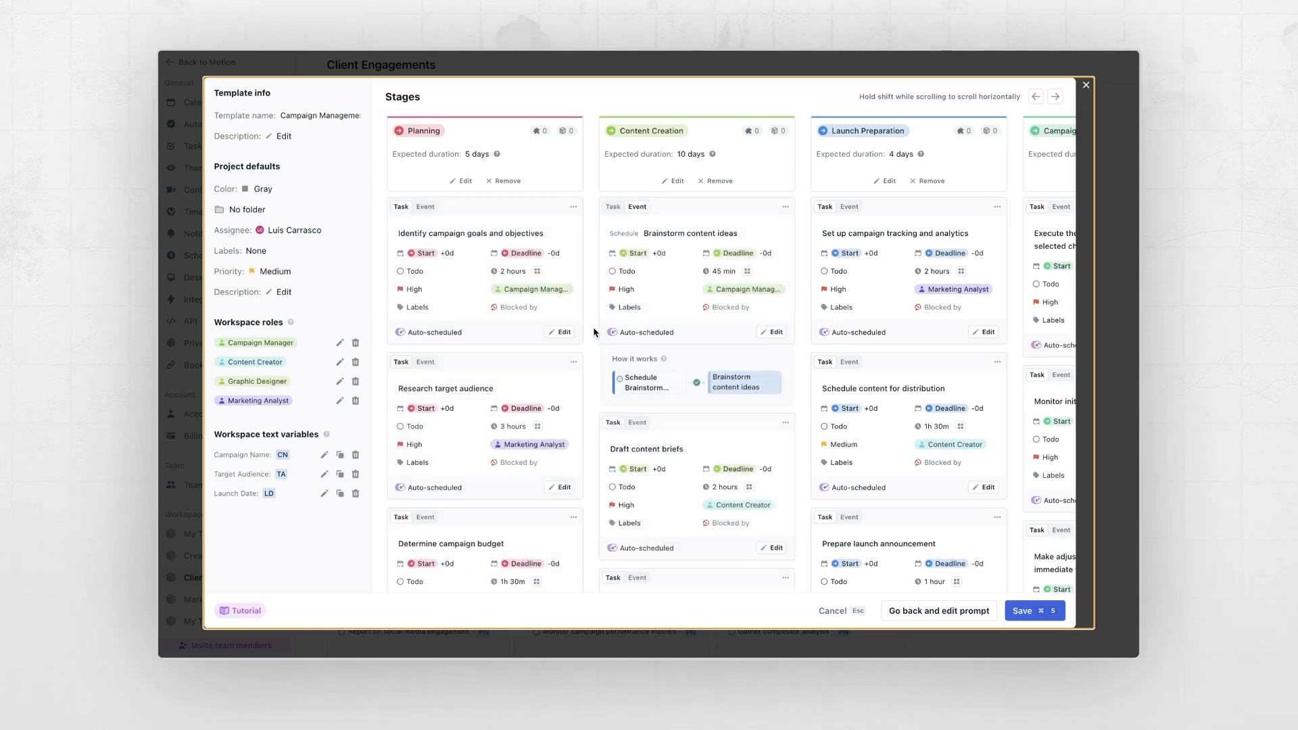
# In the Planning stage, set the "Identify campaign goals and objectives" deadline to the stage deadline minus 3 days.
pyautogui.click(521, 242)
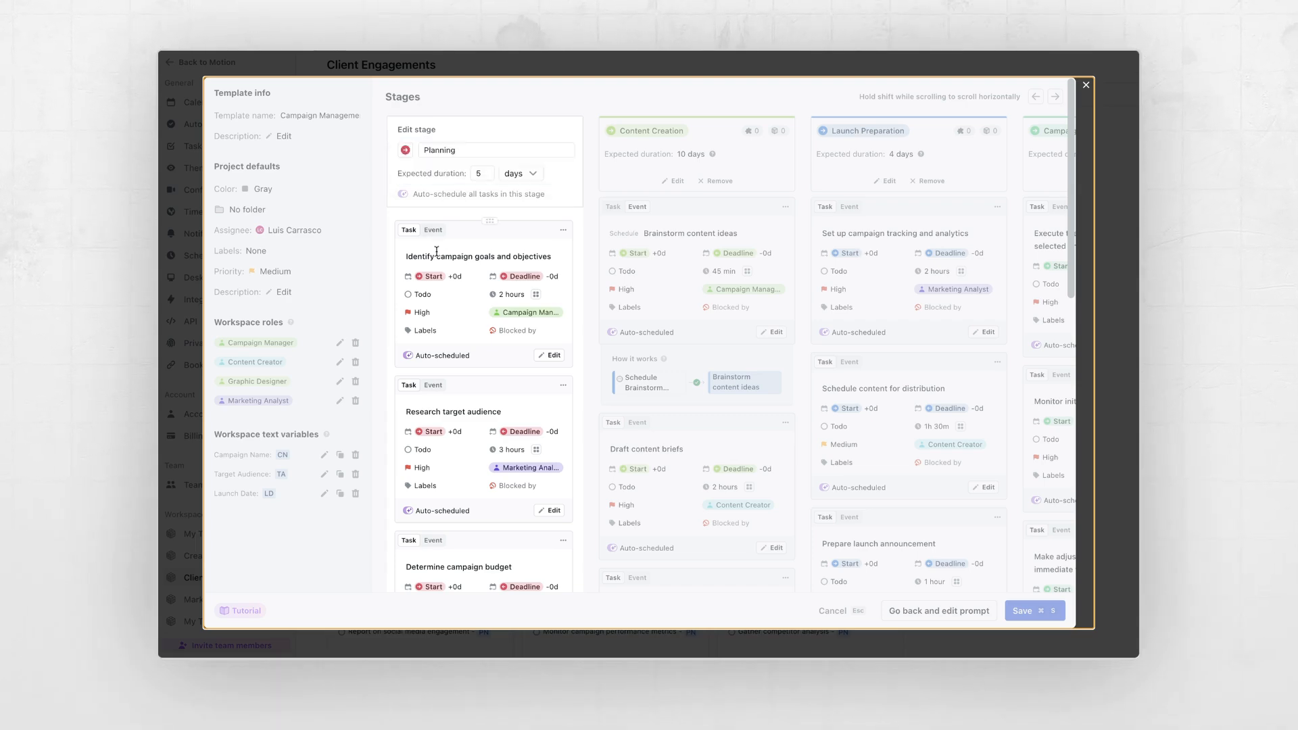
pyautogui.scroll(-3, 473, 295)
pyautogui.scroll(3, 449, 298)
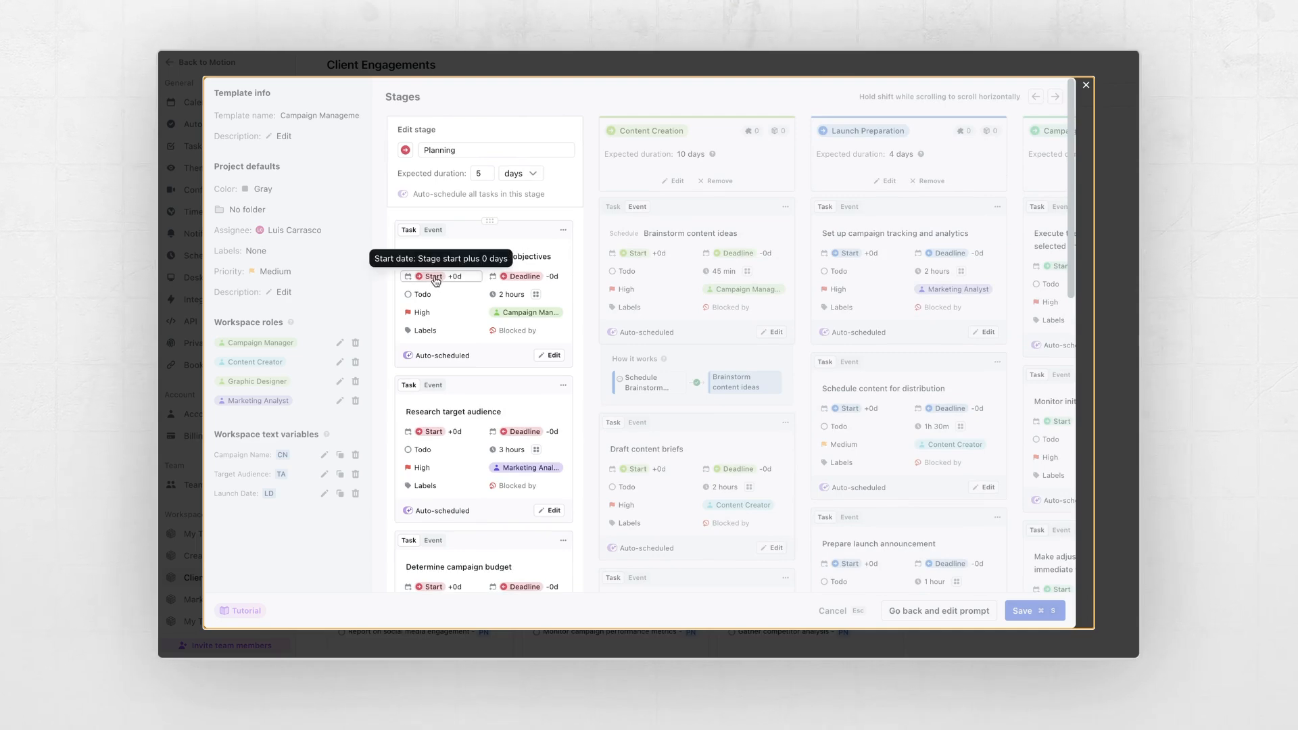
pyautogui.click(519, 277)
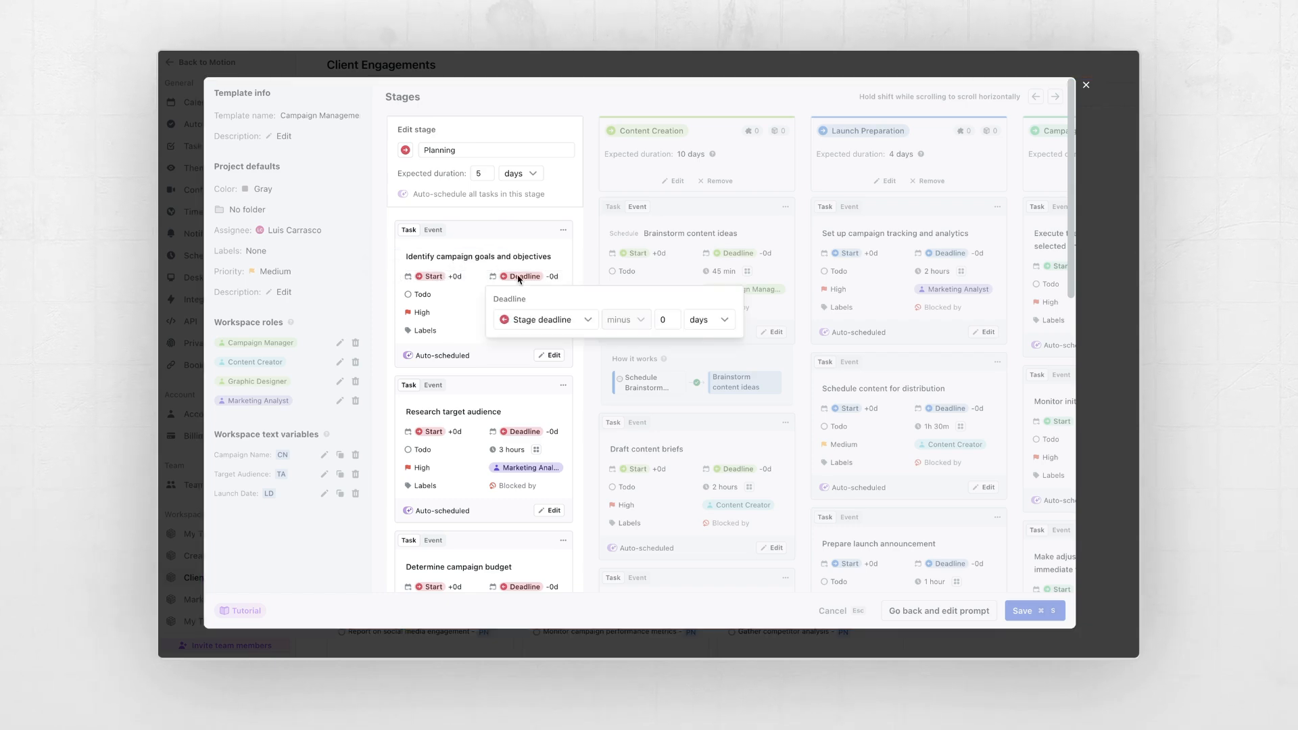
pyautogui.click(663, 321)
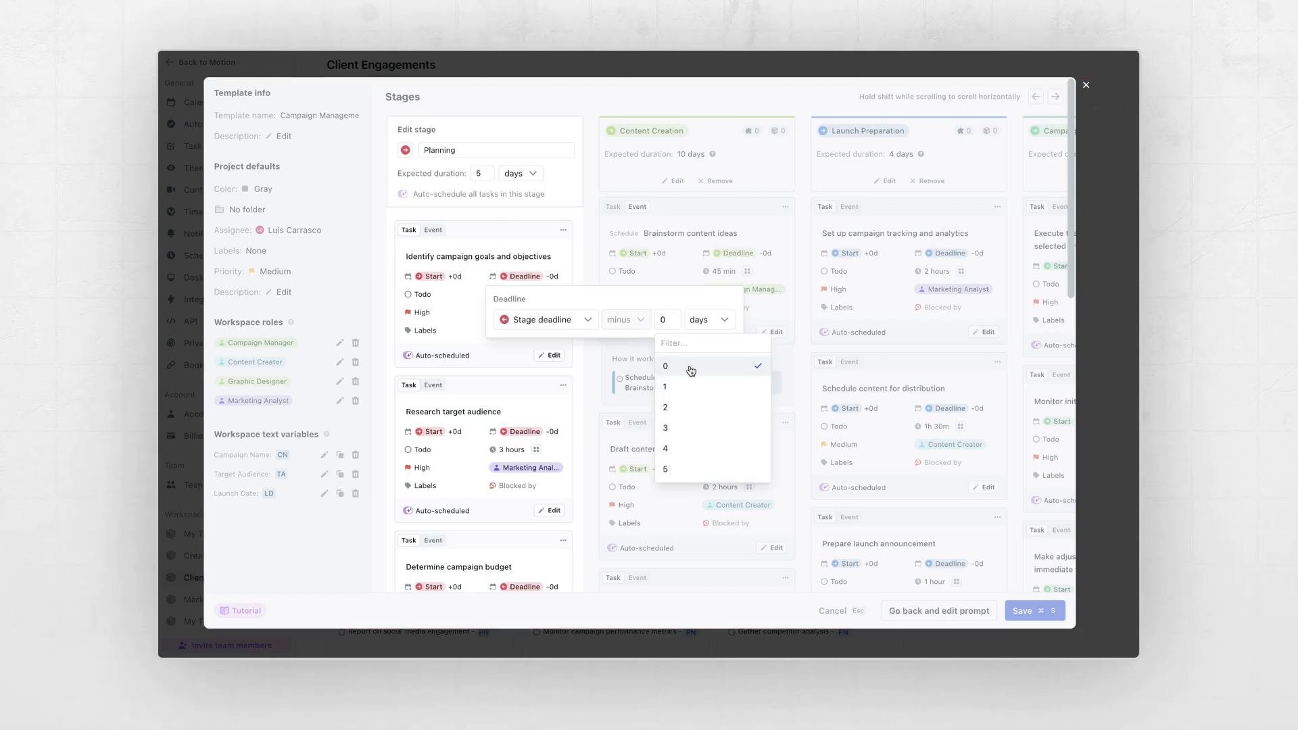
pyautogui.click(703, 429)
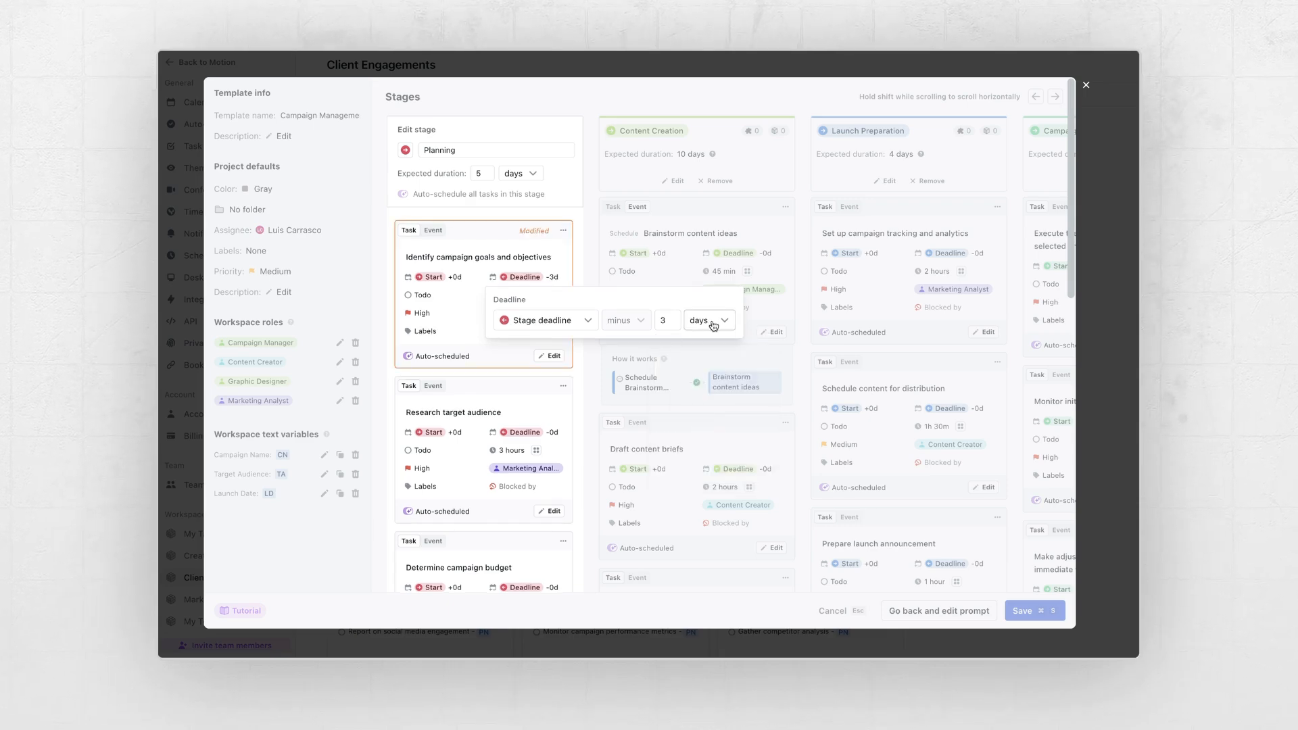
pyautogui.click(580, 237)
pyautogui.rightClick(588, 250)
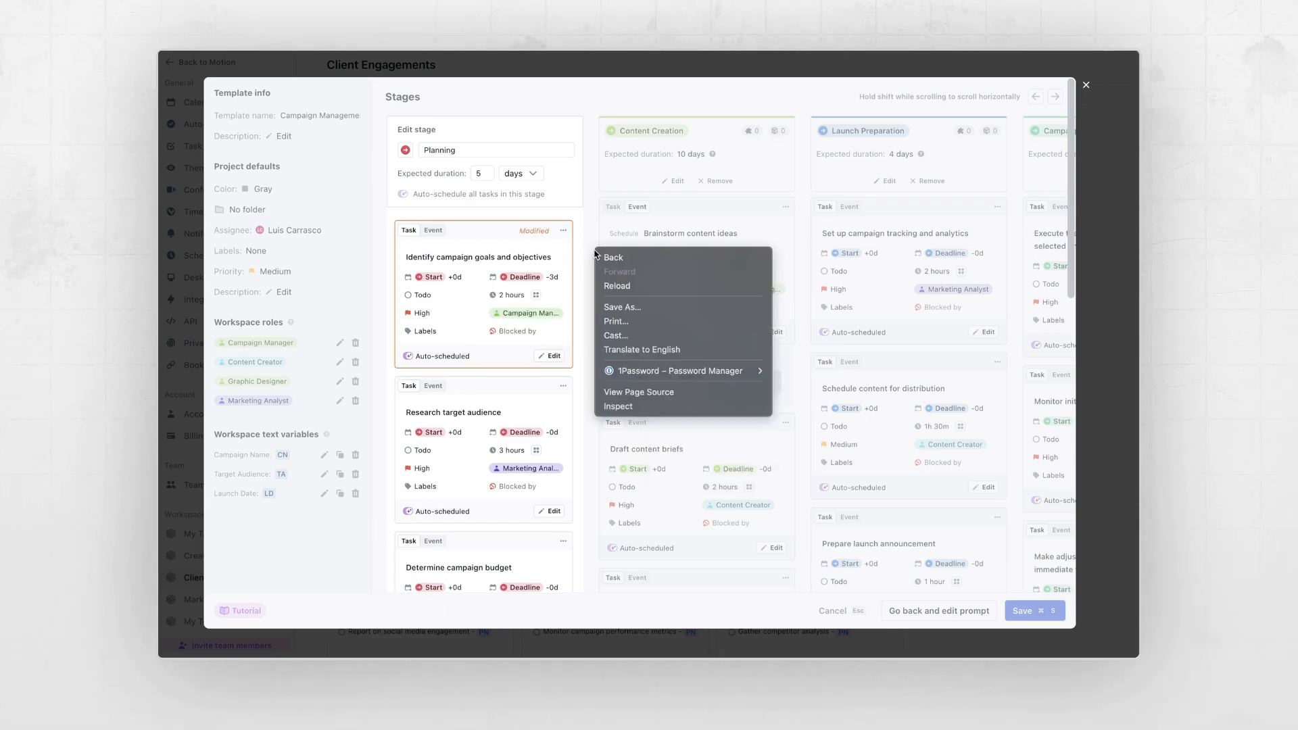
pyautogui.click(590, 244)
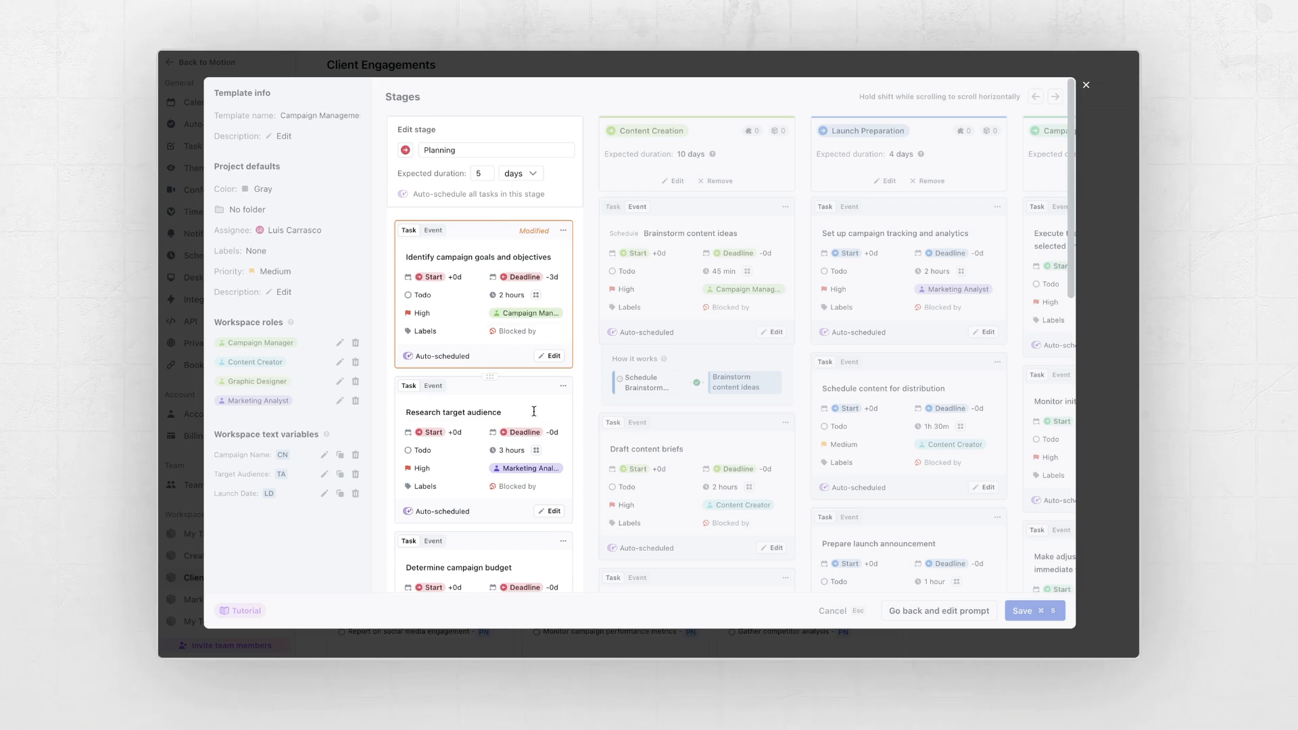
# Make "Research target audience" blocked by "Identify campaign goals and objectives", and "Determine campaign budget" blocked by "Research target audience".
pyautogui.scroll(-3, 534, 411)
pyautogui.click(525, 378)
pyautogui.click(497, 417)
pyautogui.click(481, 422)
pyautogui.scroll(-5, 481, 423)
pyautogui.click(518, 318)
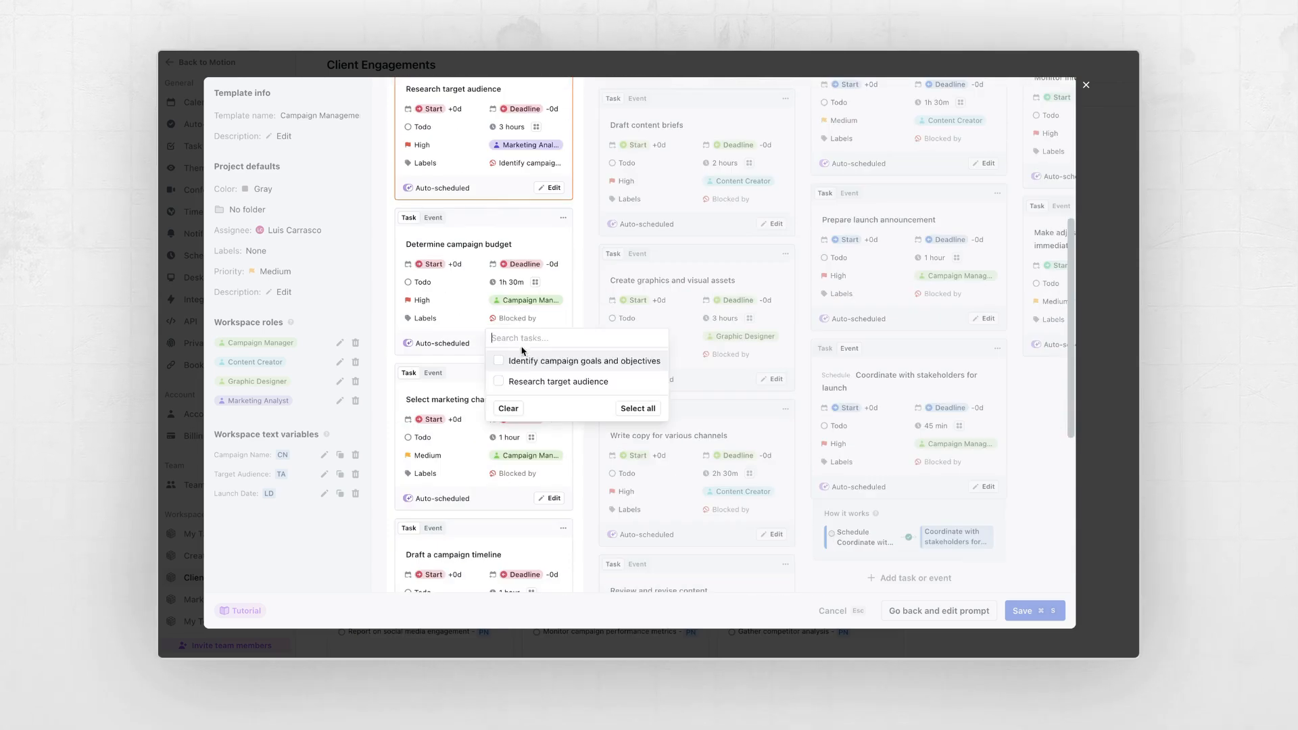
pyautogui.click(498, 381)
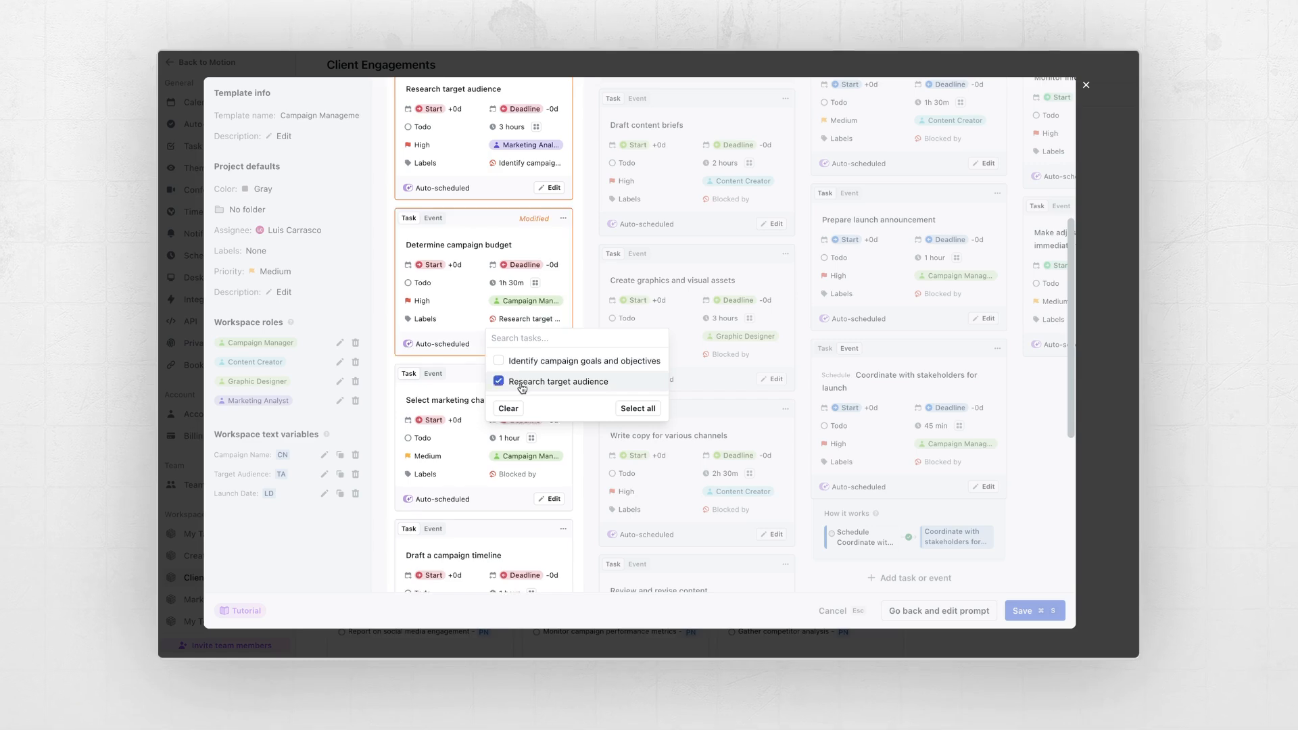
# Make "Select marketing channels" blocked by "Determine campaign budget", and "Draft a campaign timeline" blocked by "Select marketing channels".
pyautogui.click(535, 494)
pyautogui.click(517, 474)
pyautogui.click(545, 561)
pyautogui.click(497, 511)
pyautogui.scroll(-2, 497, 510)
pyautogui.click(522, 486)
pyautogui.click(555, 591)
pyautogui.click(587, 443)
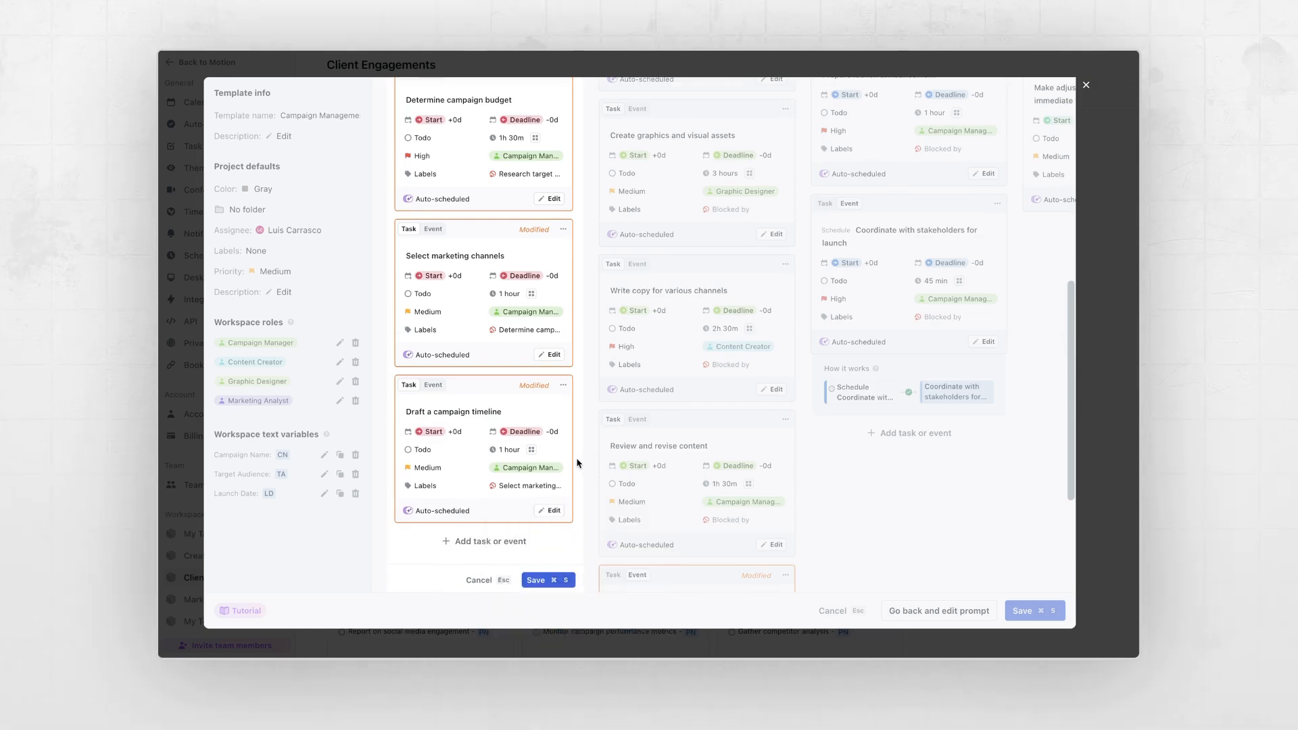
# Review the edited Planning tasks and save the stage.
pyautogui.scroll(-2, 579, 458)
pyautogui.click(573, 459)
pyautogui.scroll(2, 567, 338)
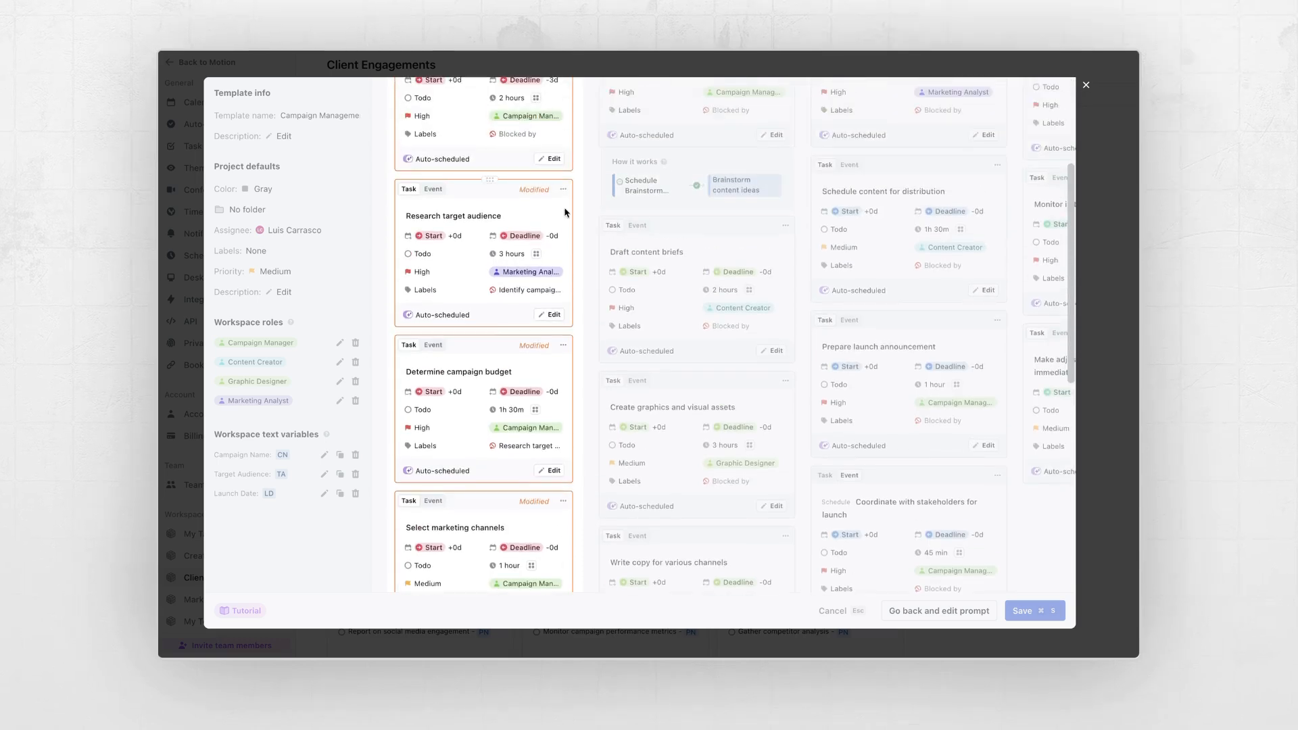
pyautogui.scroll(3, 555, 364)
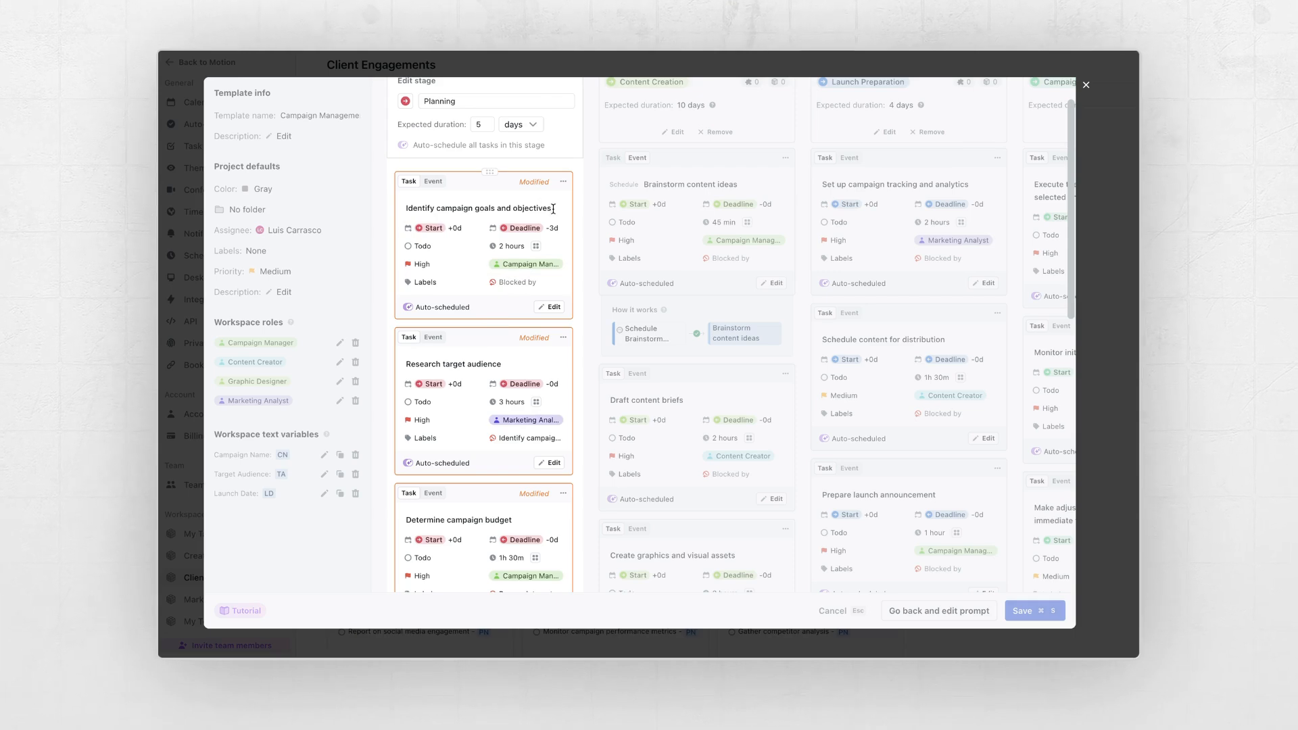
pyautogui.scroll(-10, 564, 399)
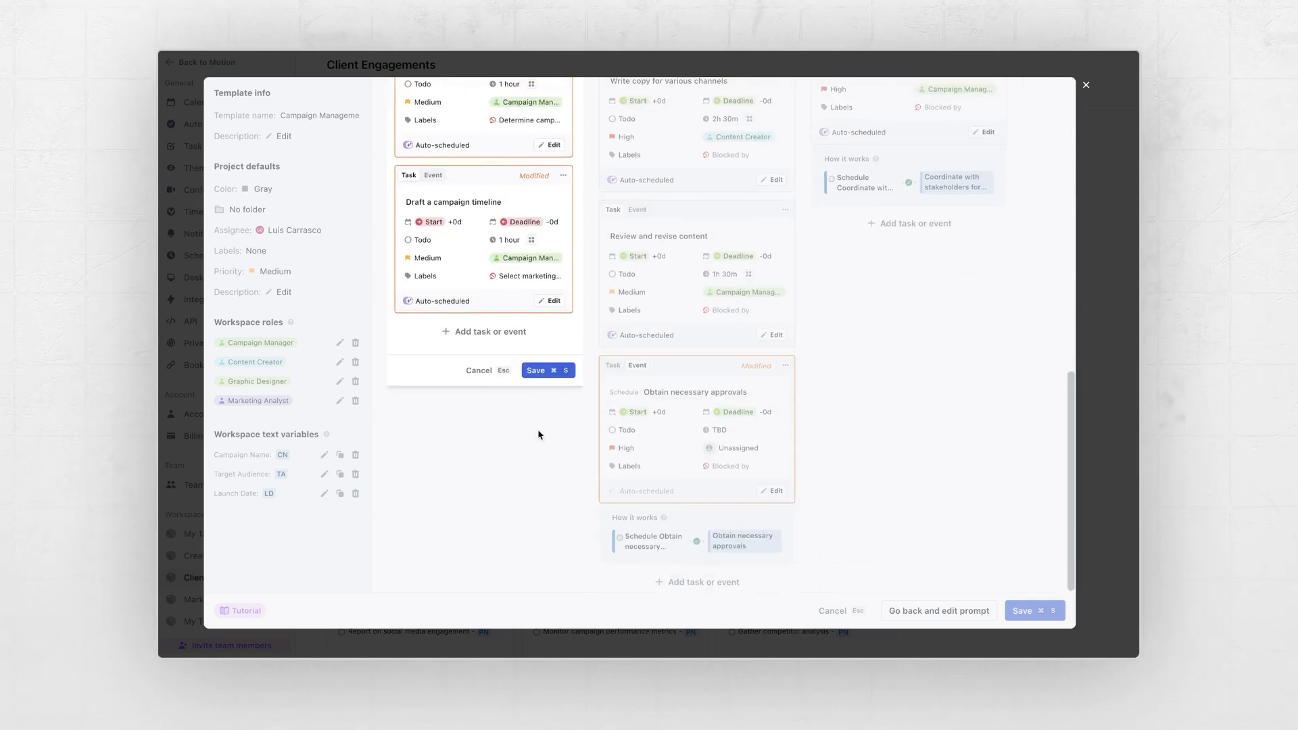
pyautogui.click(542, 370)
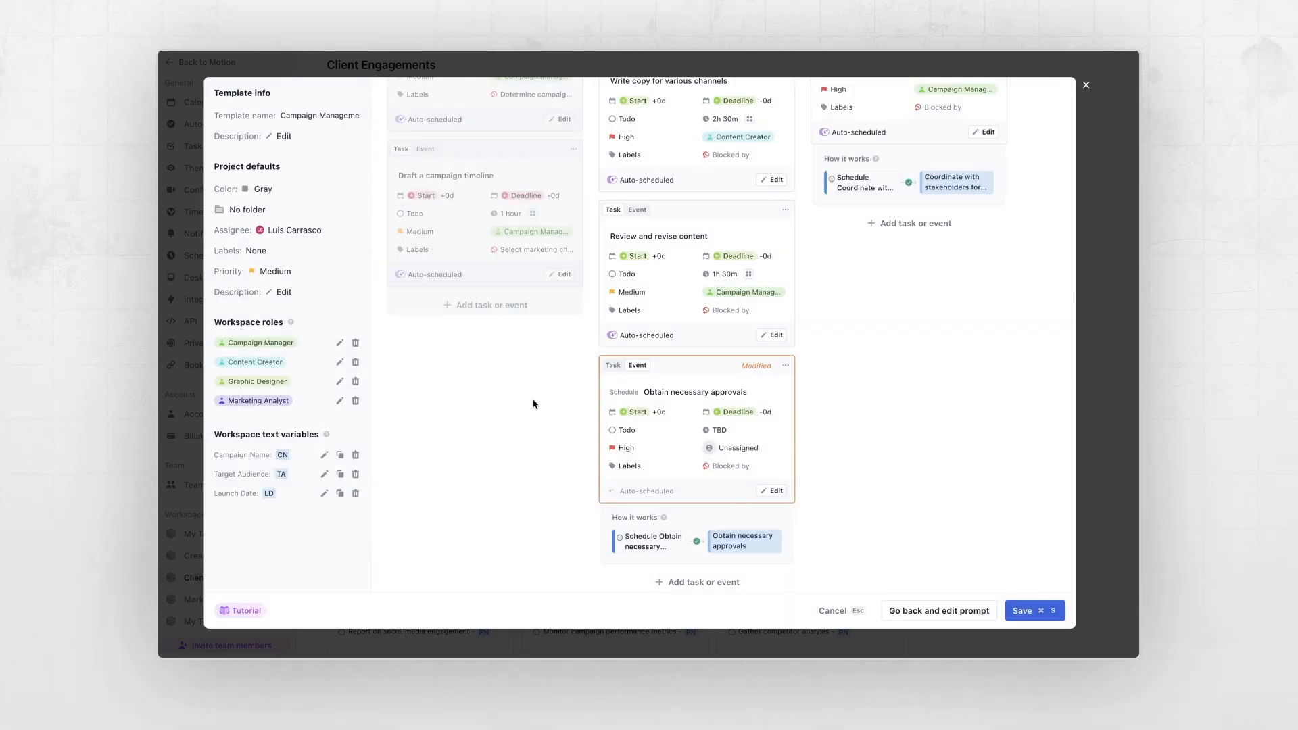
pyautogui.scroll(6, 531, 419)
pyautogui.scroll(4, 526, 431)
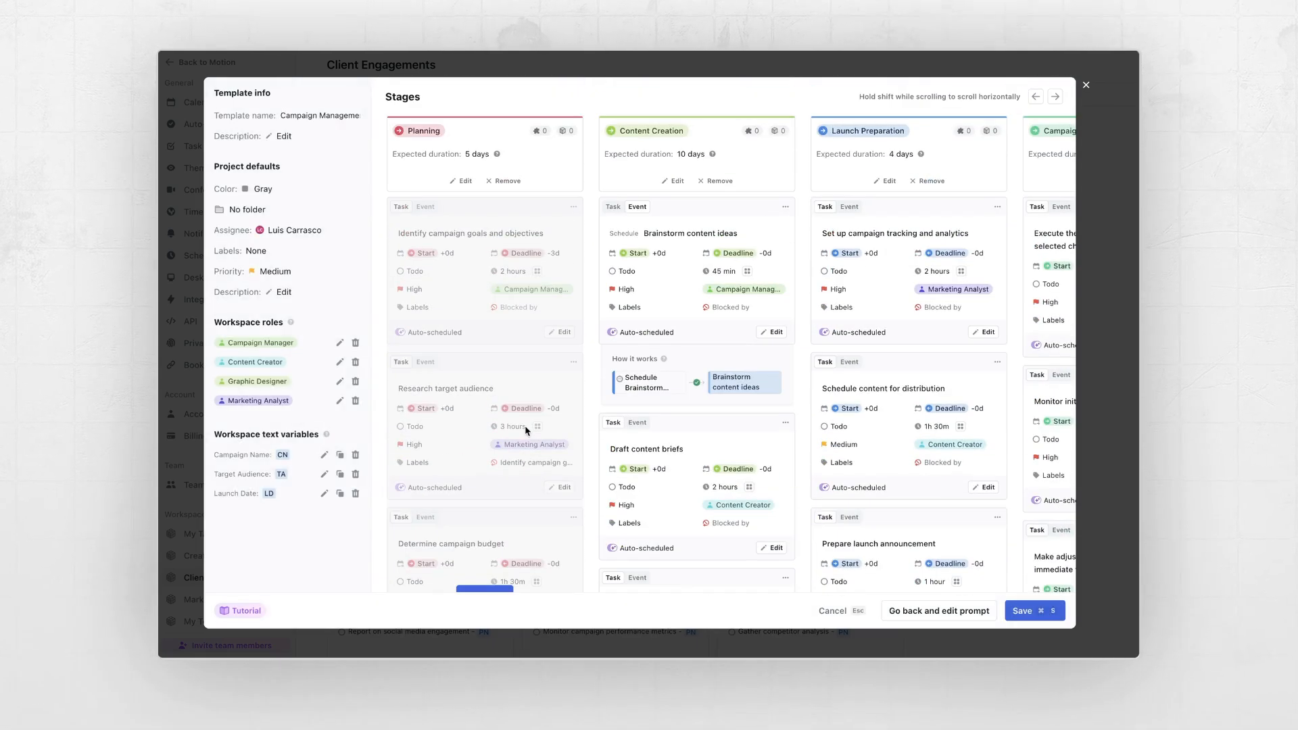
# Open the Content Creation stage for editing, review its tasks down to the last one, and close it unchanged.
pyautogui.click(755, 245)
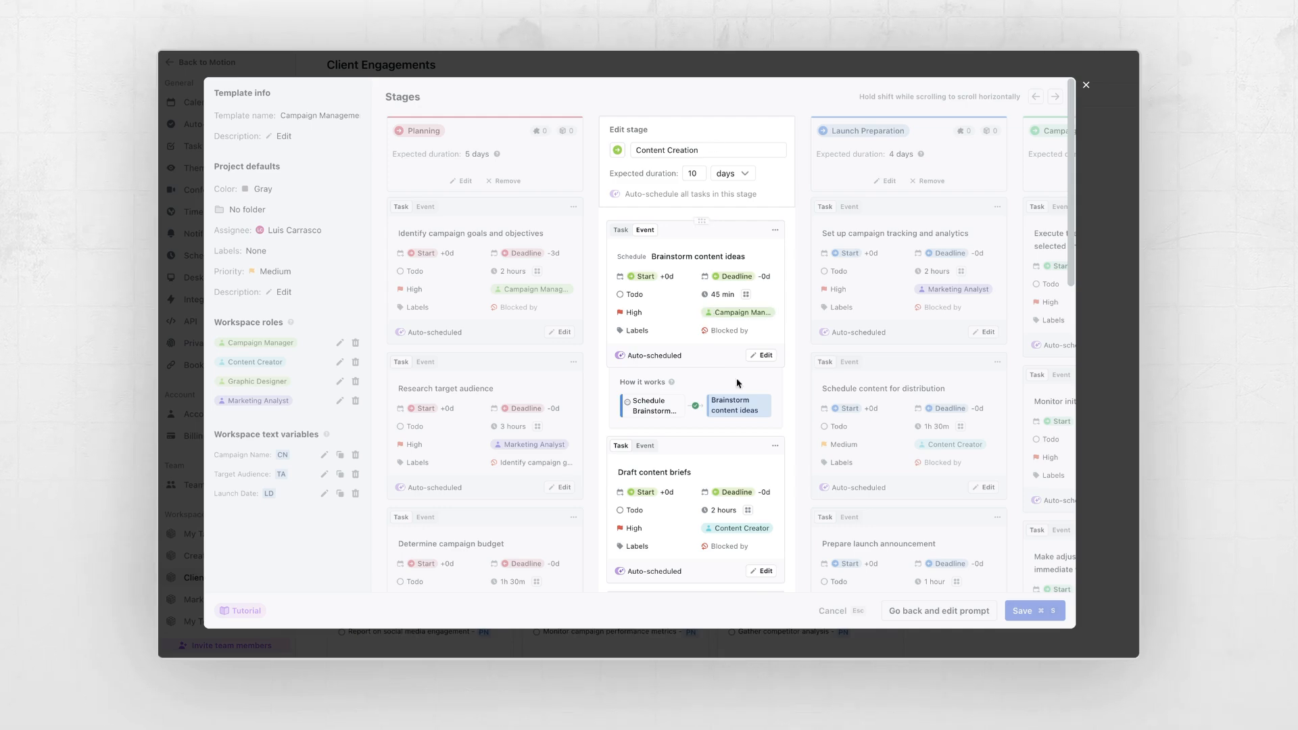
pyautogui.scroll(-8, 666, 494)
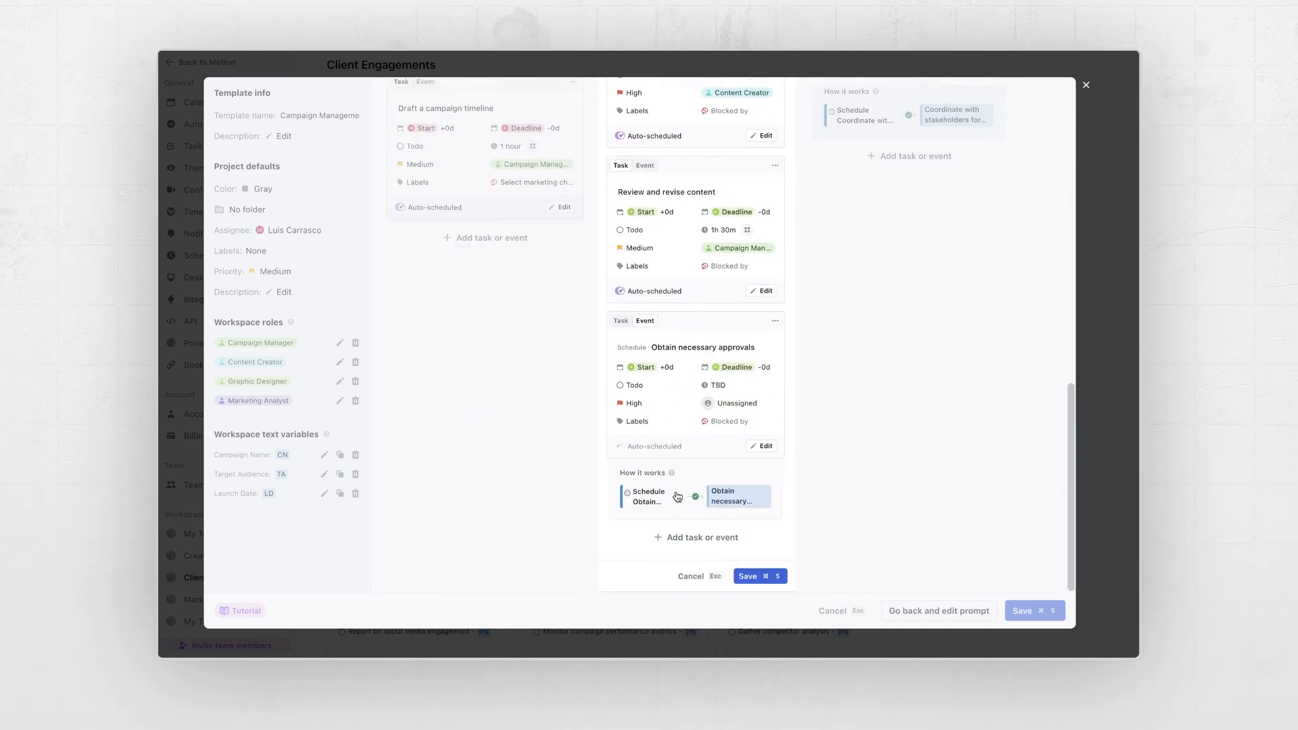
pyautogui.click(696, 576)
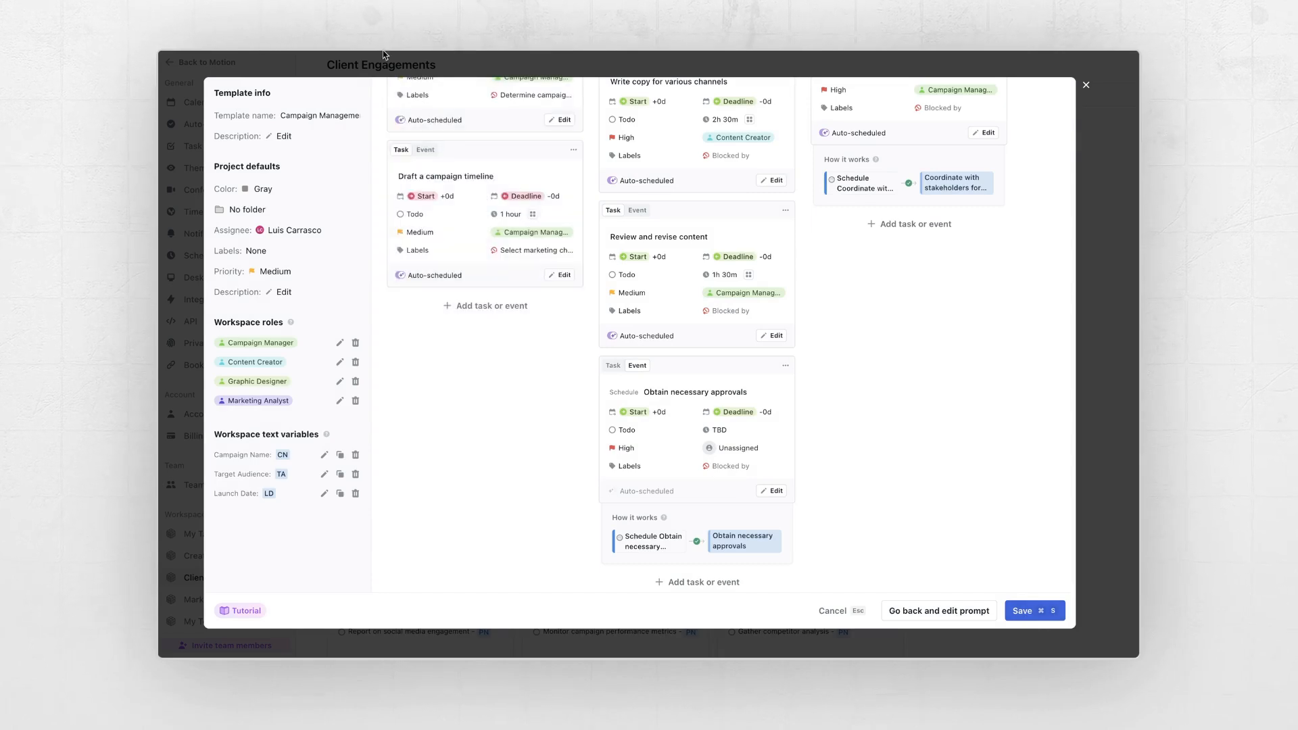
# Save the generated campaign workflow template and start a new project from it.
pyautogui.click(297, 116)
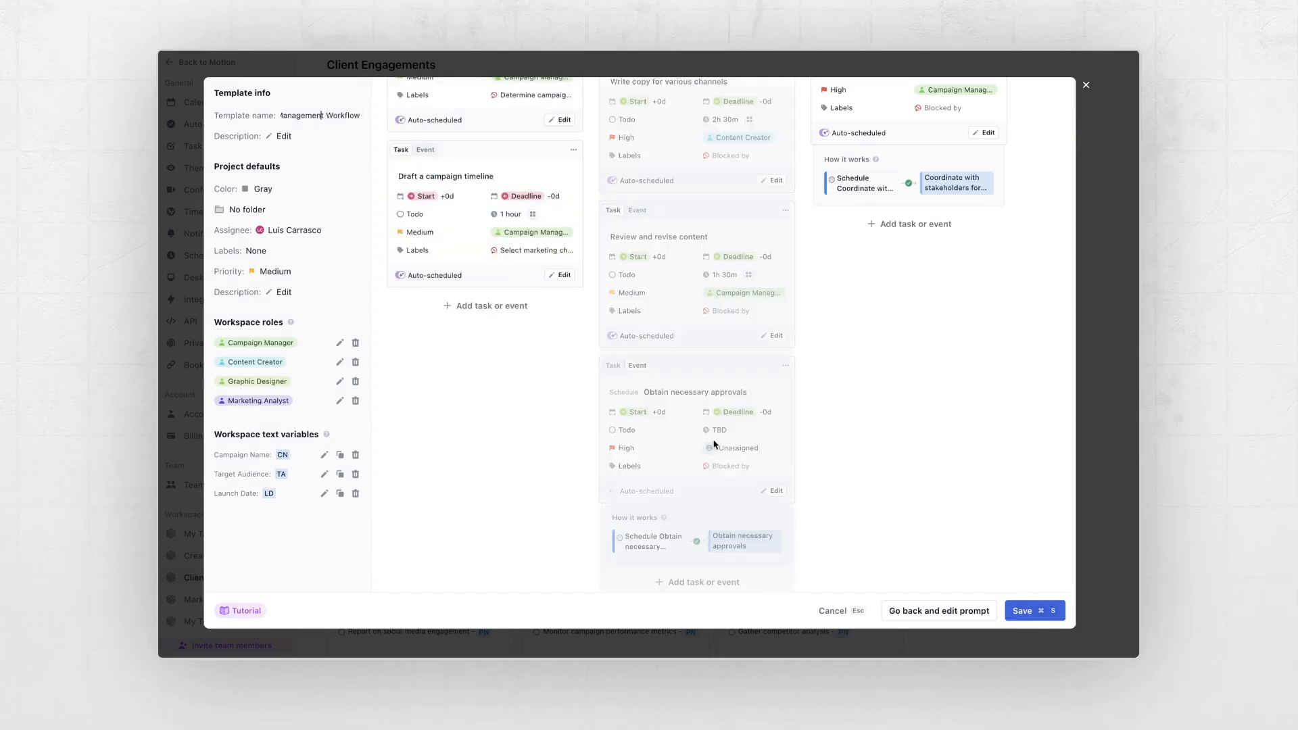
pyautogui.click(1035, 612)
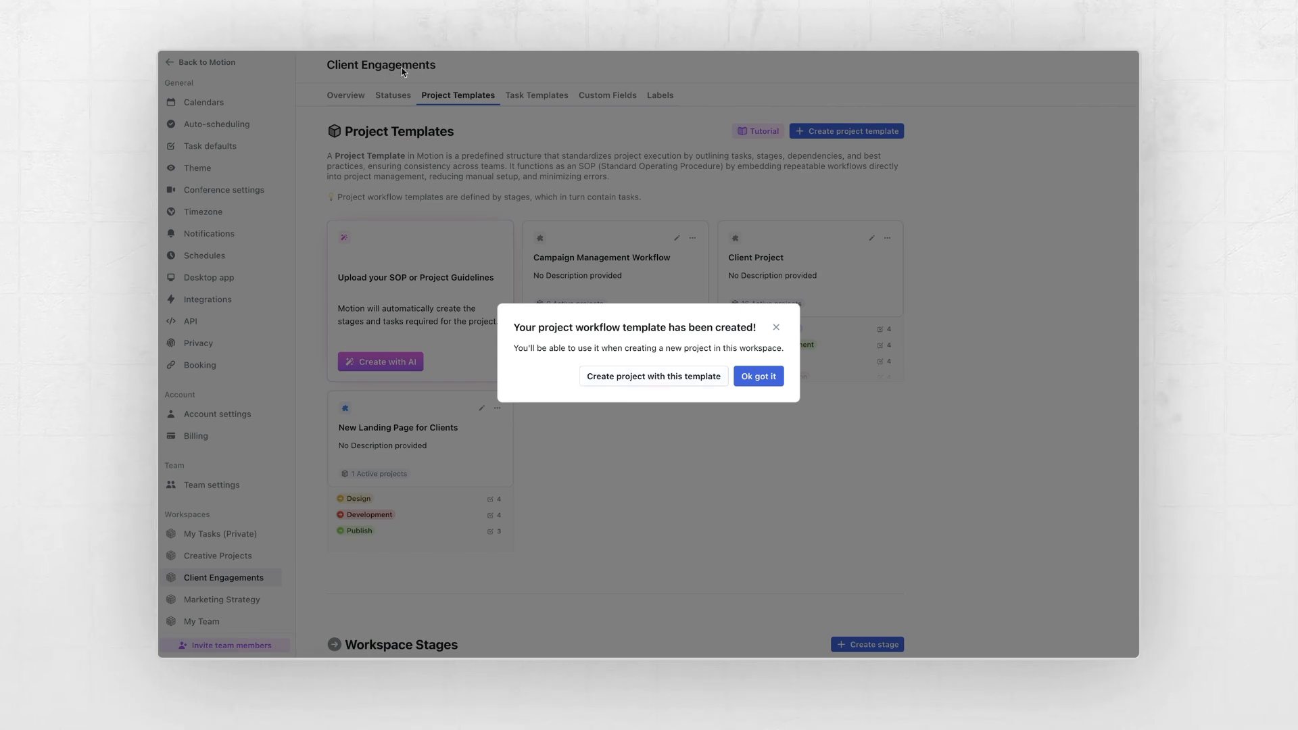
pyautogui.click(663, 377)
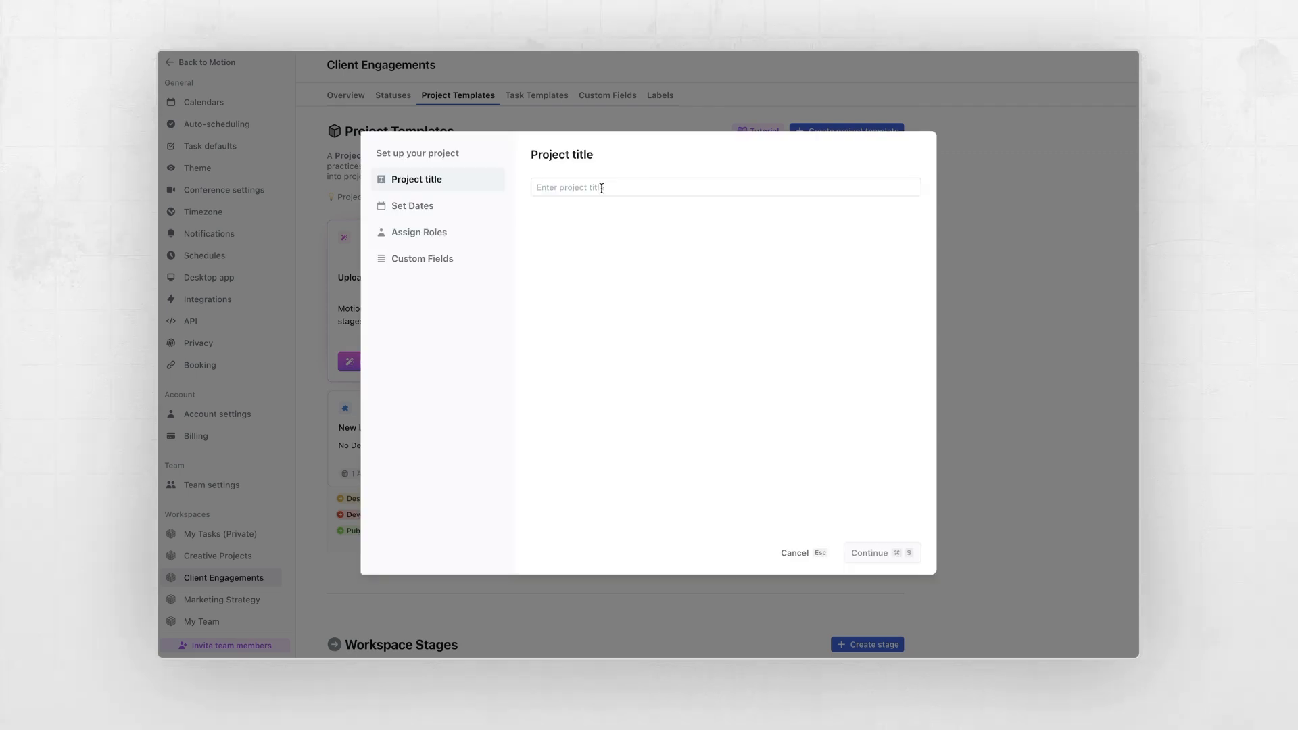
# Title the project "Motion marketing capaign" and accept the proposed start date, deadline and stage deadlines.
pyautogui.write('Mot')
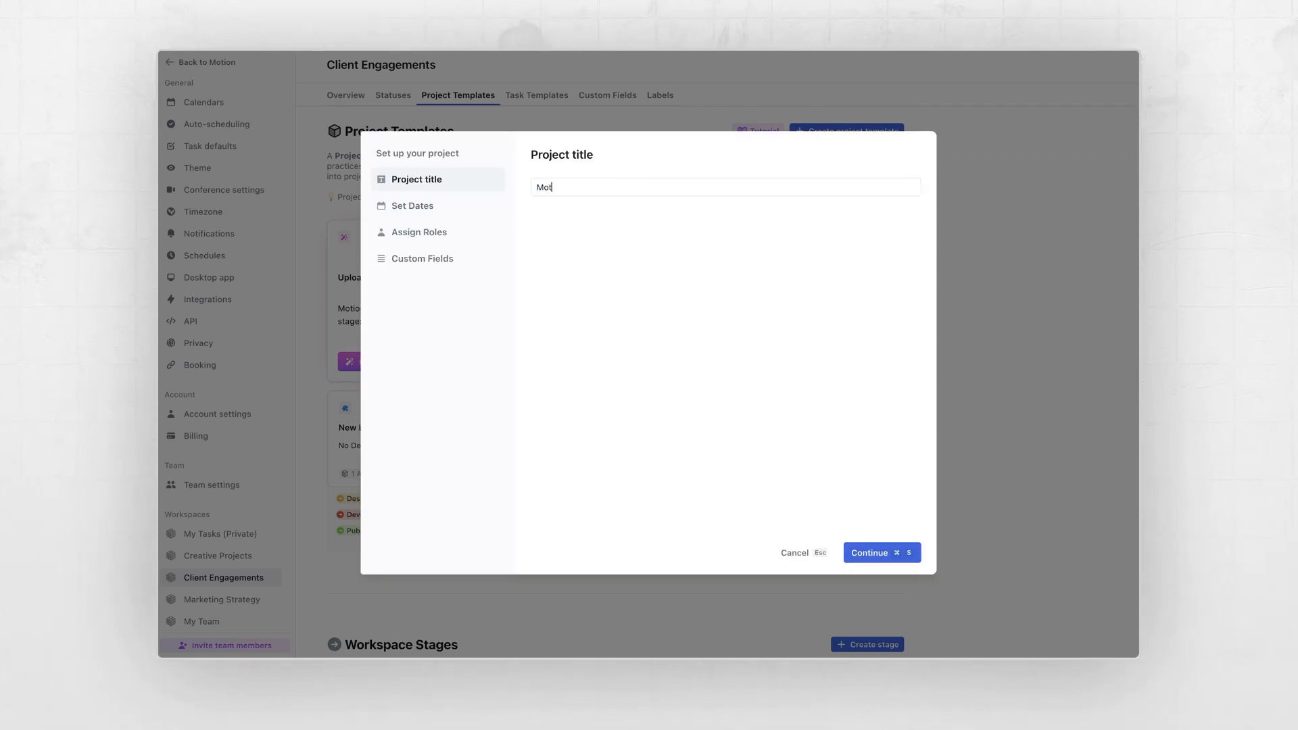
pyautogui.write('ion marketing capaign')
pyautogui.press('super+s')
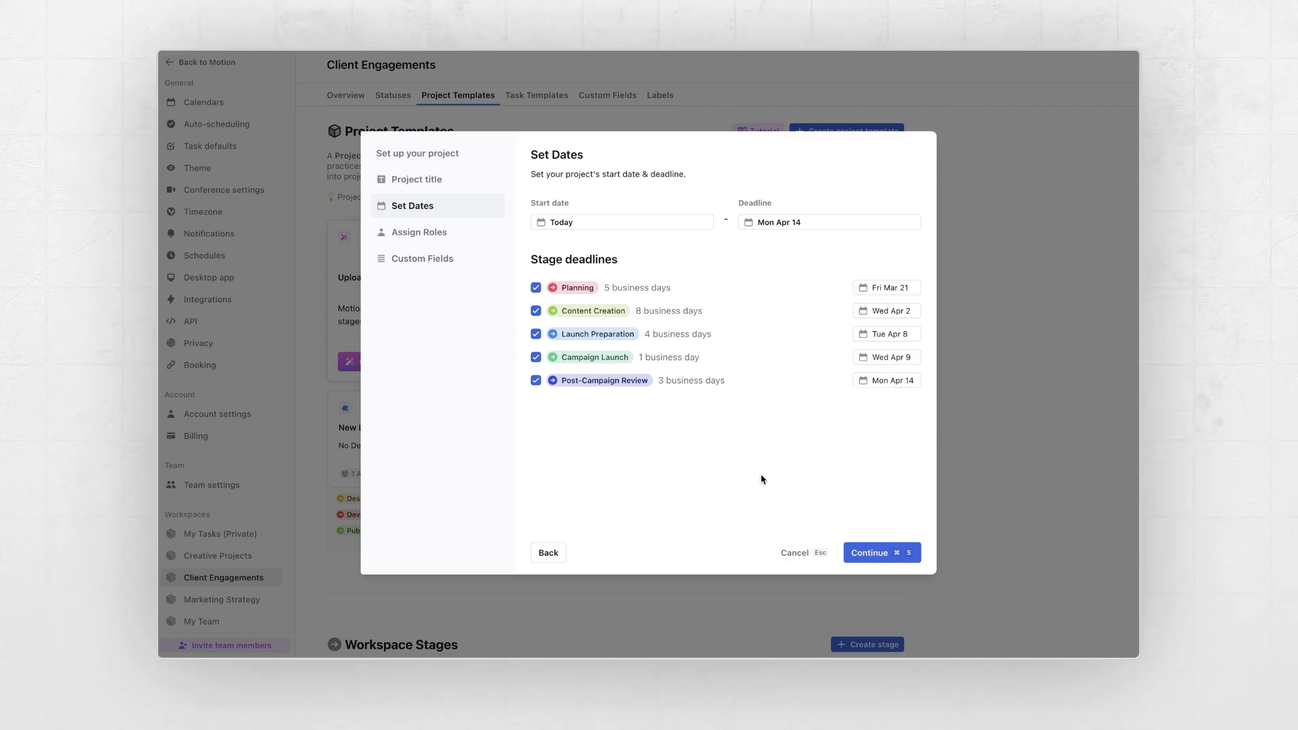
pyautogui.press('super+s')
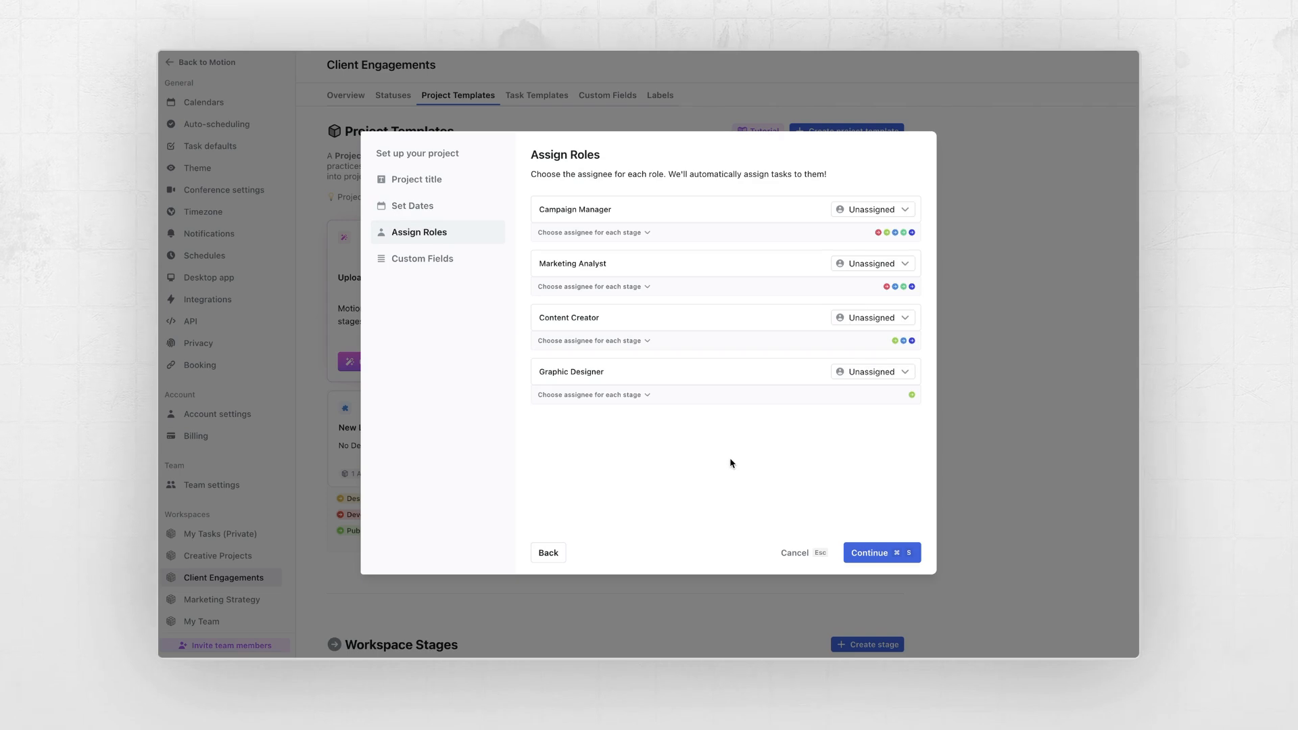
# Assign a different team member to each of the Campaign Manager, Marketing Analyst, Content Creator and Graphic Designer roles, and continue to the custom fields.
pyautogui.click(643, 233)
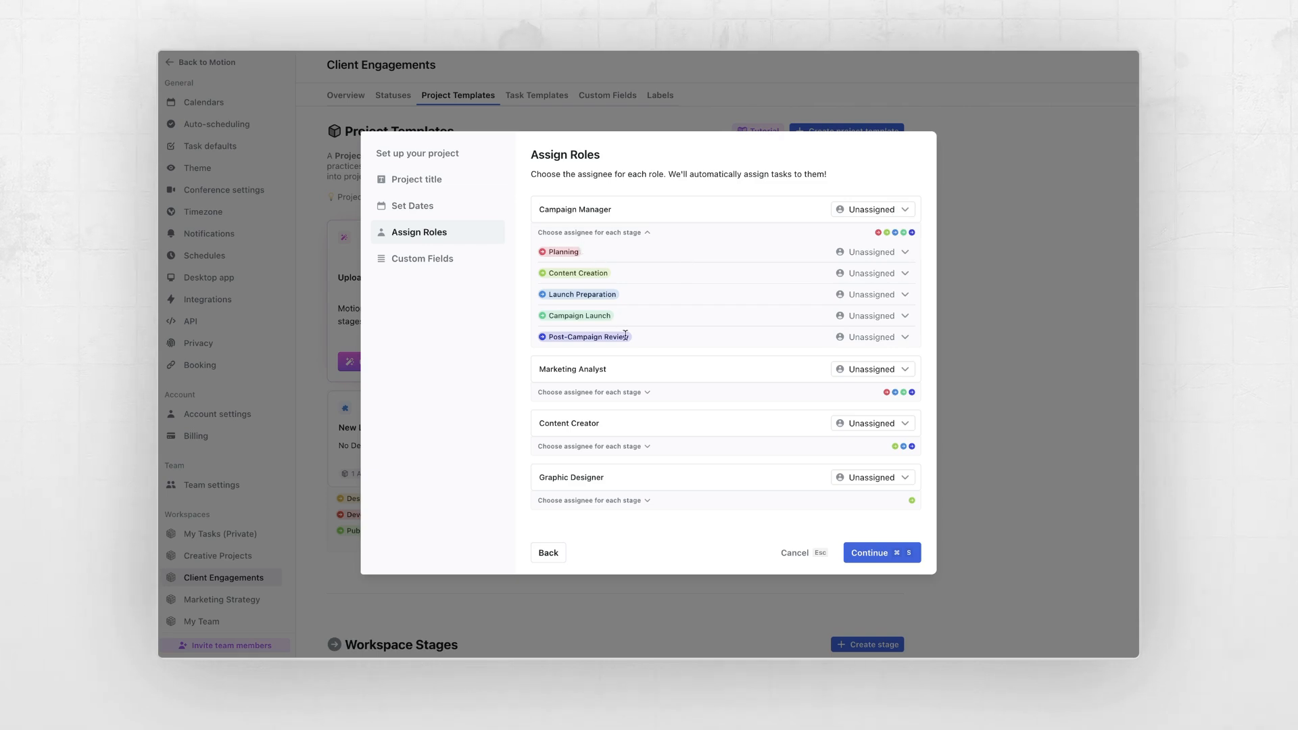
pyautogui.click(858, 210)
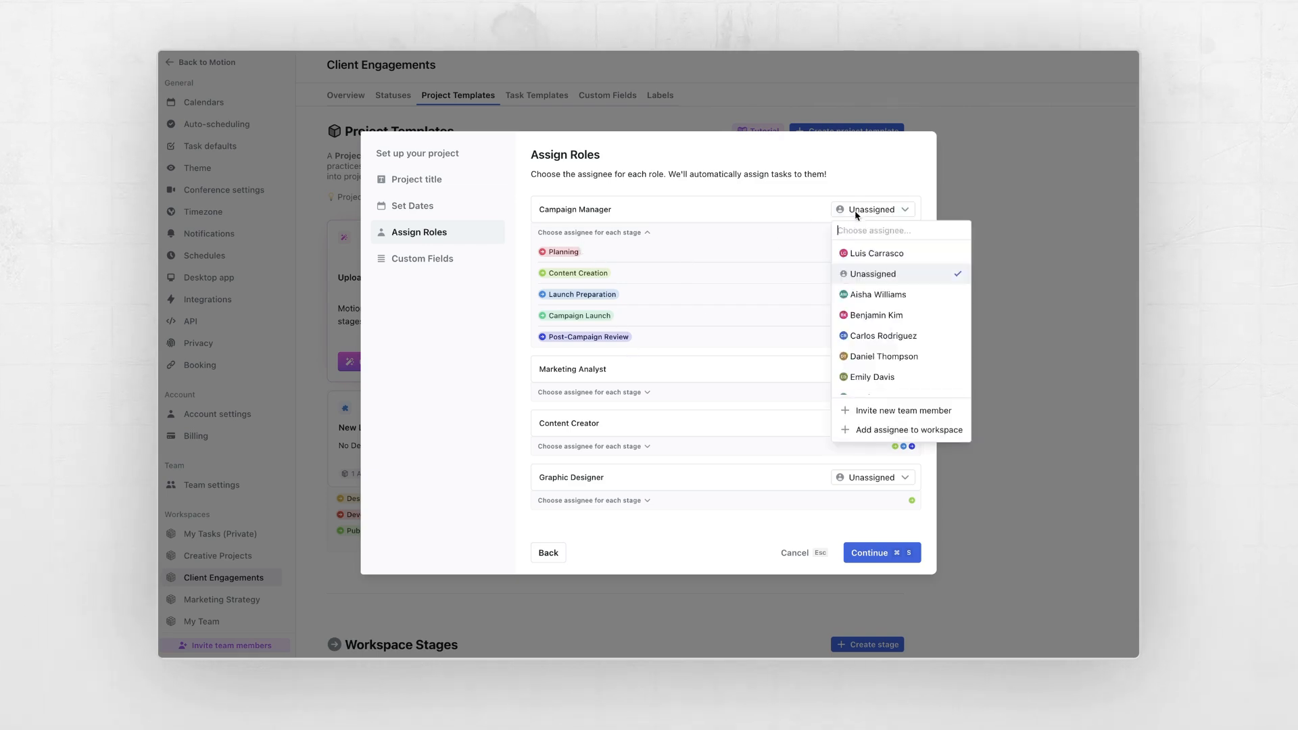
pyautogui.click(875, 255)
pyautogui.click(872, 369)
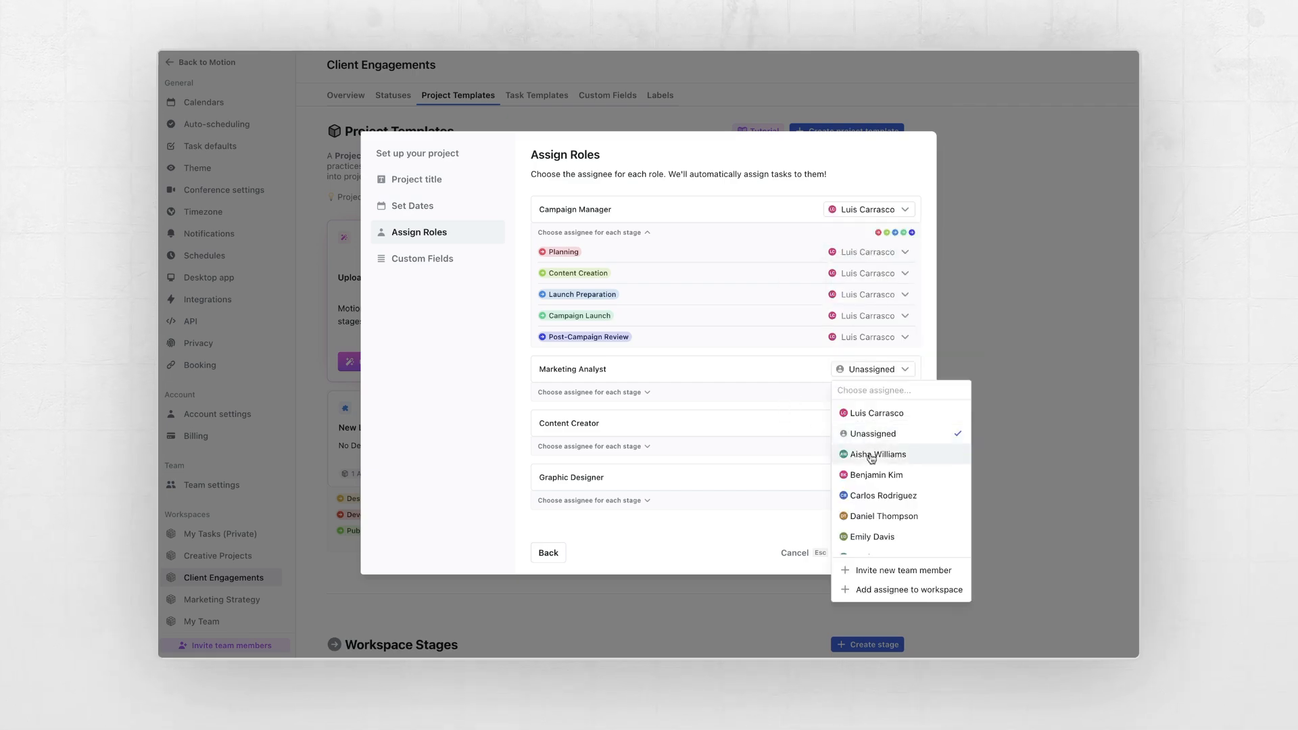
pyautogui.click(893, 454)
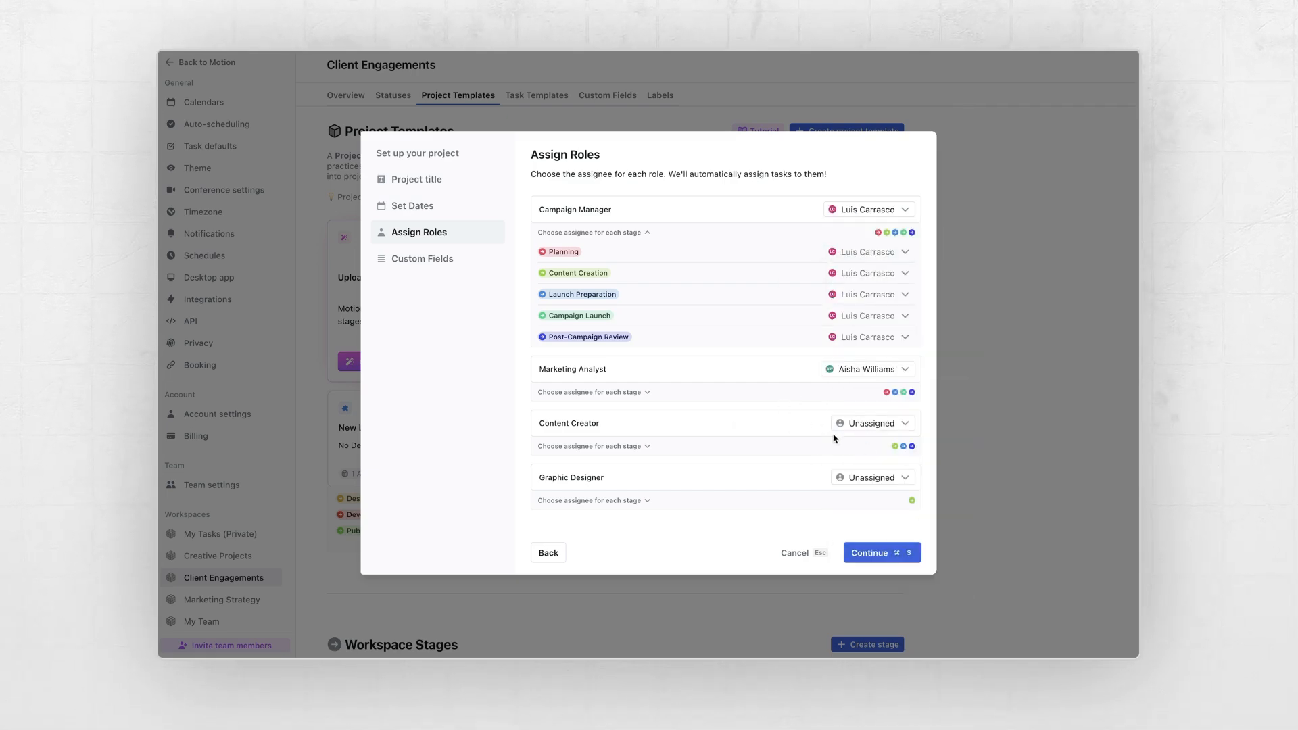
pyautogui.click(882, 424)
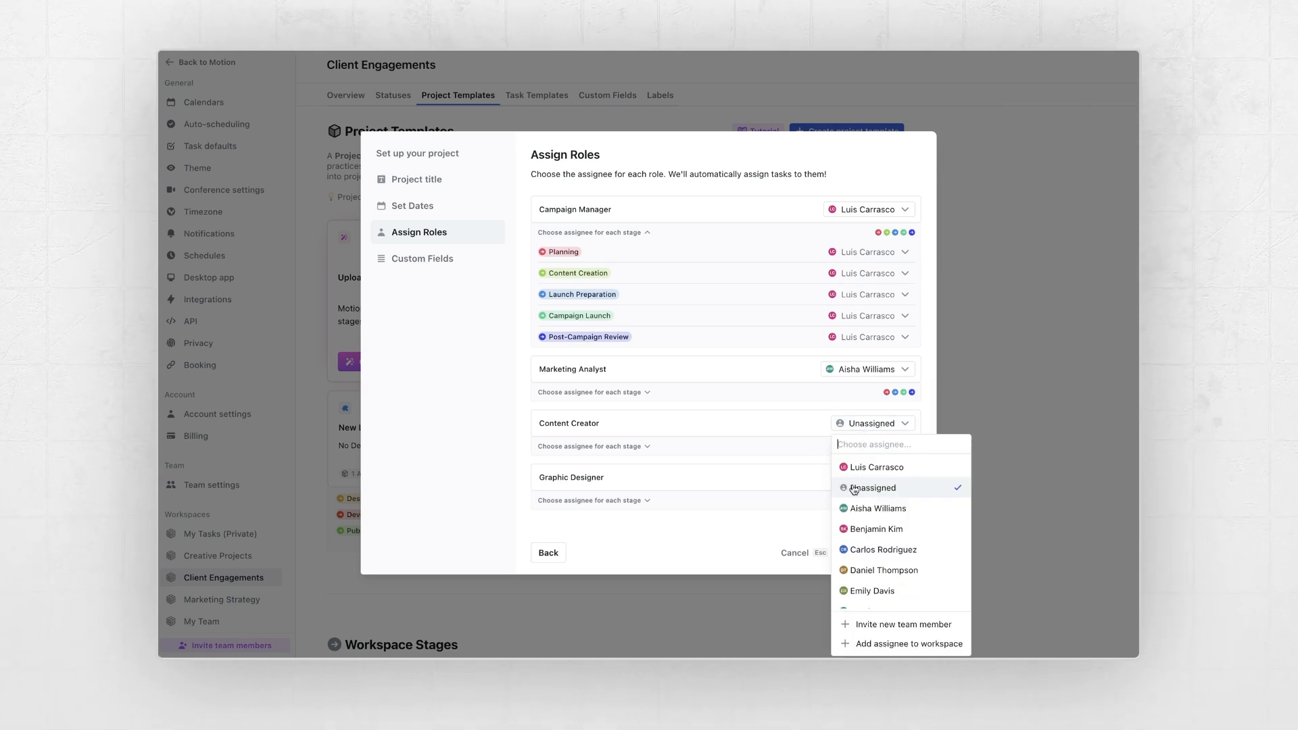
pyautogui.click(878, 551)
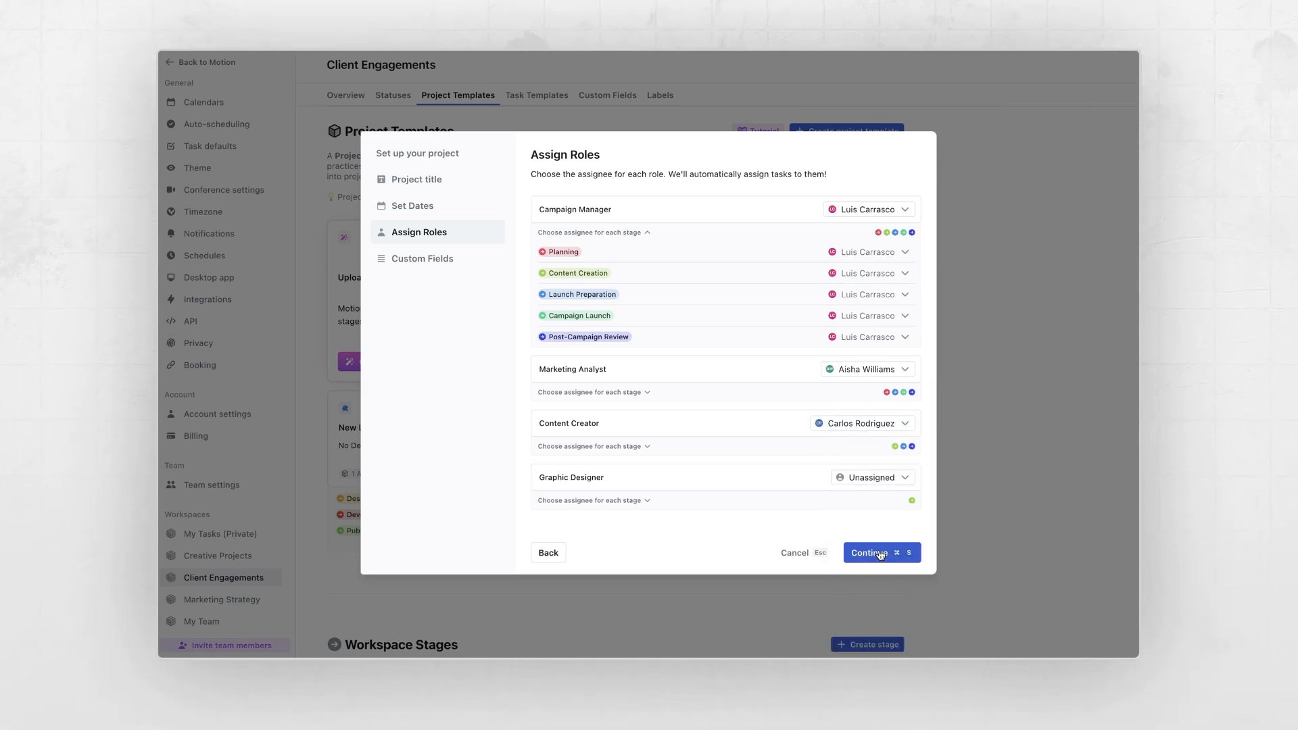
pyautogui.click(855, 482)
pyautogui.click(883, 403)
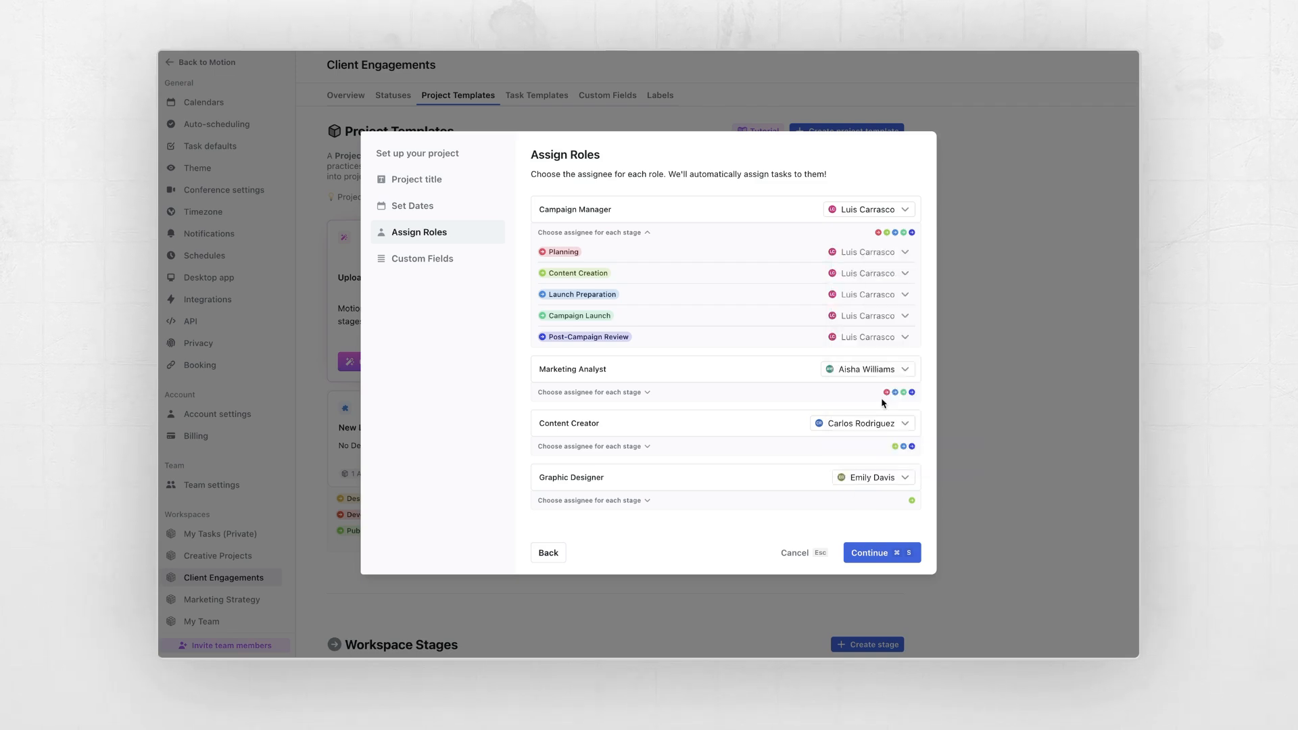
pyautogui.click(895, 559)
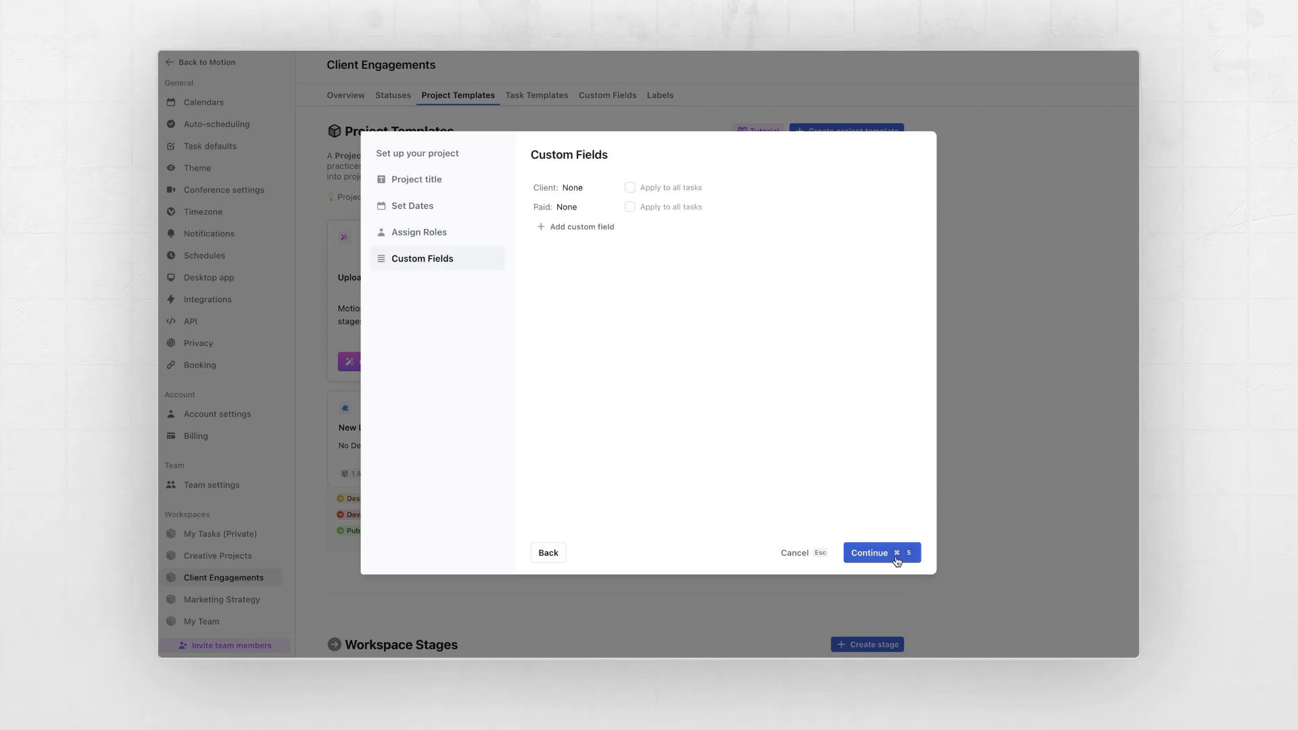
# Set the project's Client custom field to Trendsetters Retail Inc. and the Paid field to No.
pyautogui.click(588, 190)
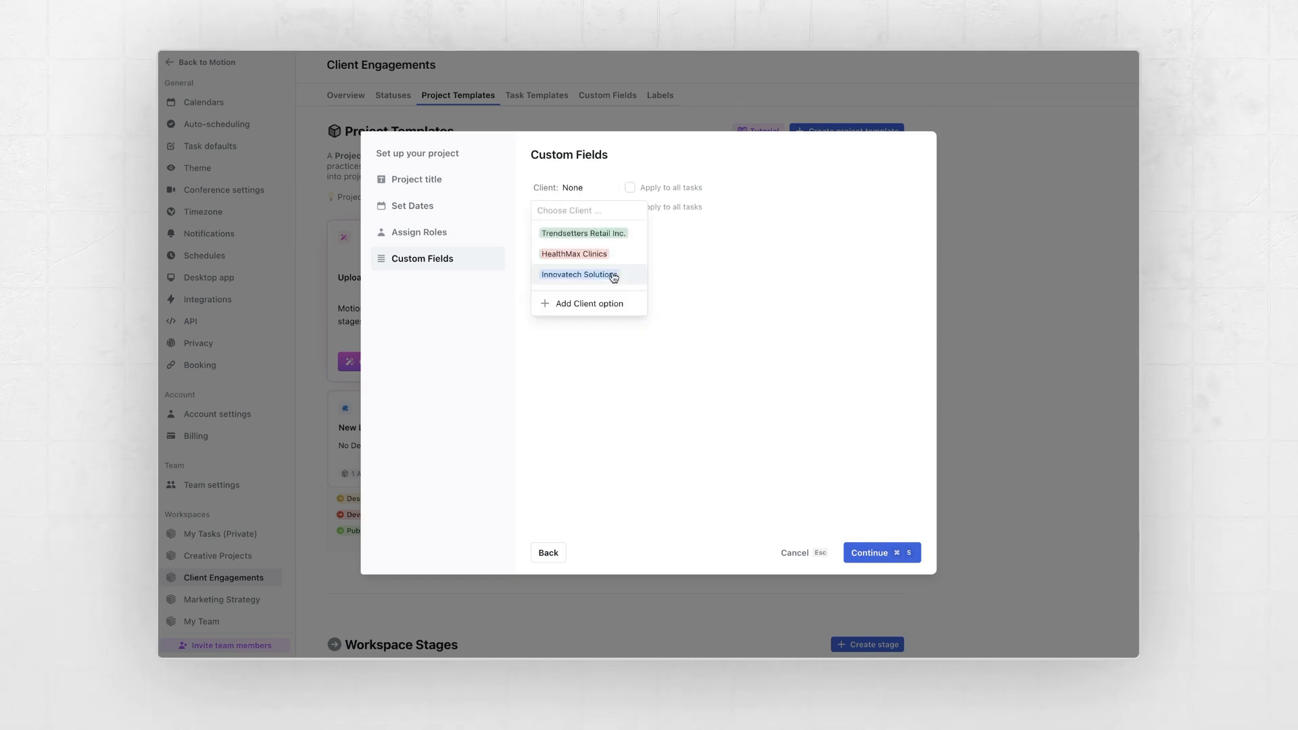
pyautogui.click(596, 237)
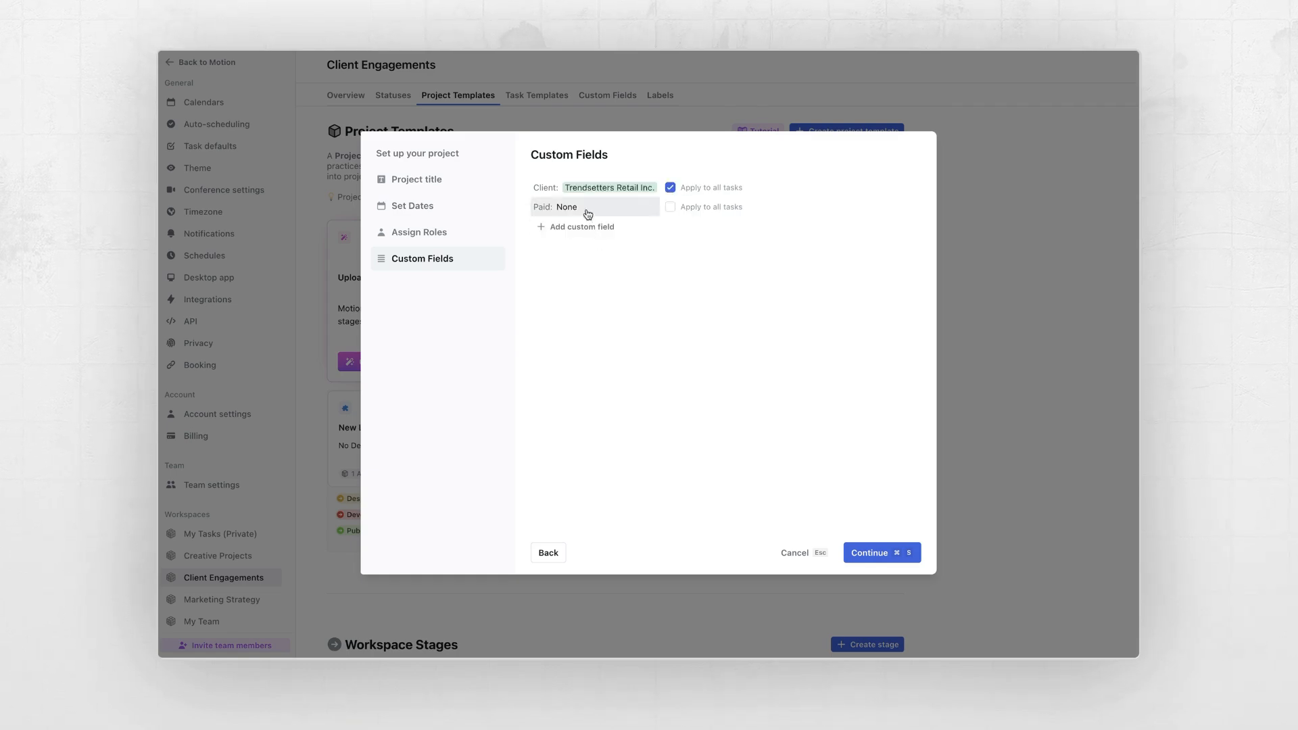
pyautogui.click(586, 208)
pyautogui.click(574, 278)
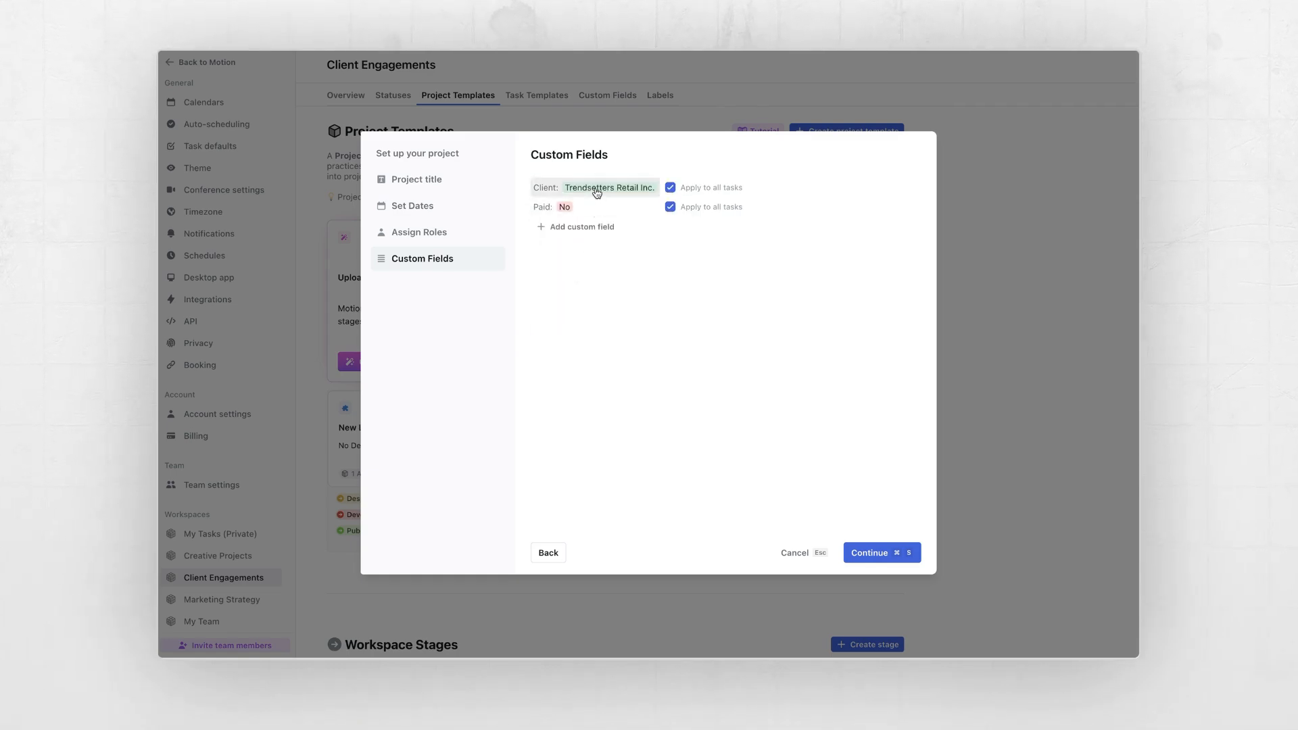
# Finish the setup to create the Motion marketing campaign project, and review its Planning tasks' assignees and scheduled dates.
pyautogui.click(896, 556)
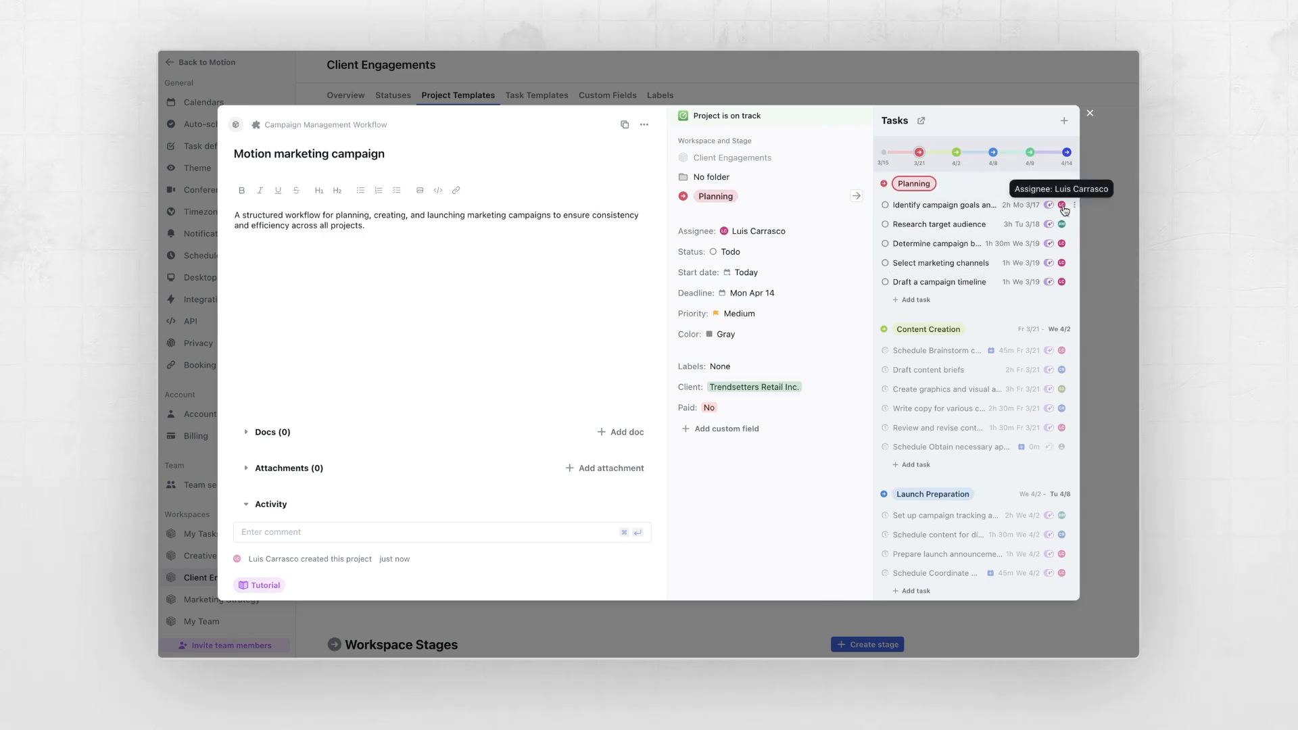
pyautogui.moveTo(1035, 205)
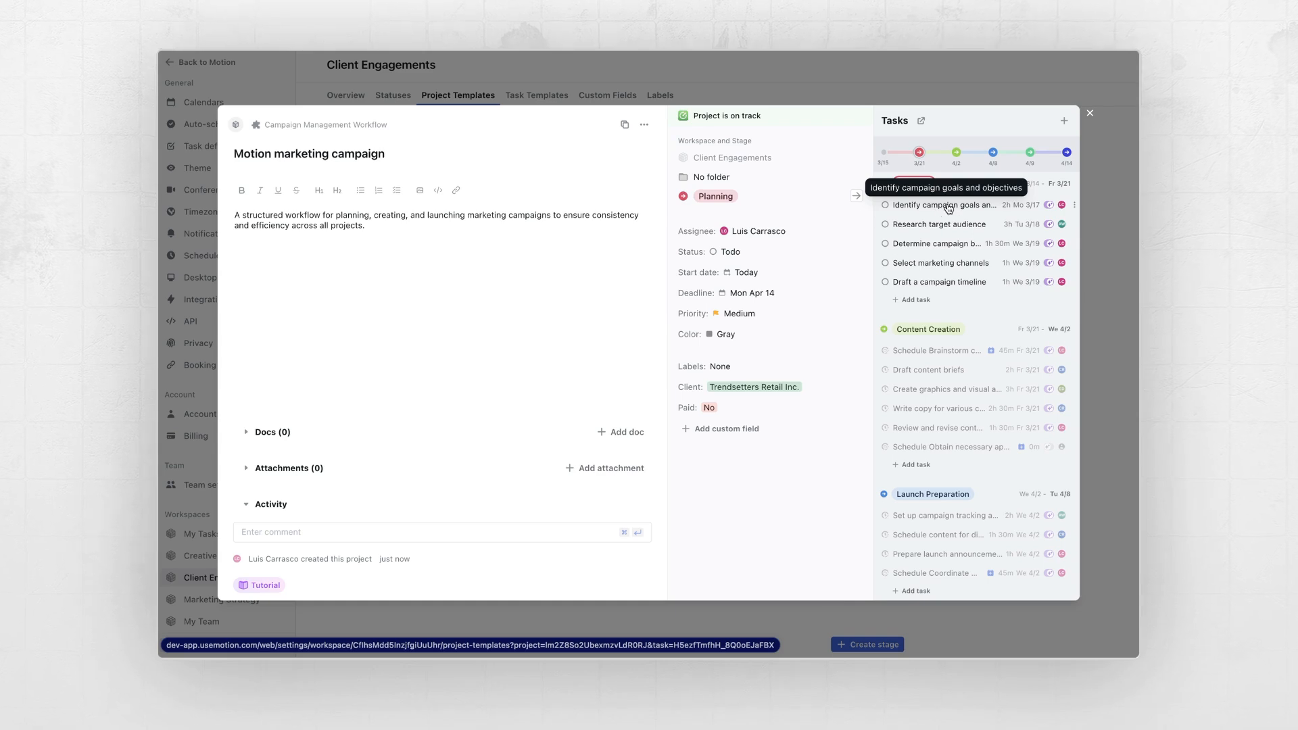
pyautogui.moveTo(1023, 226)
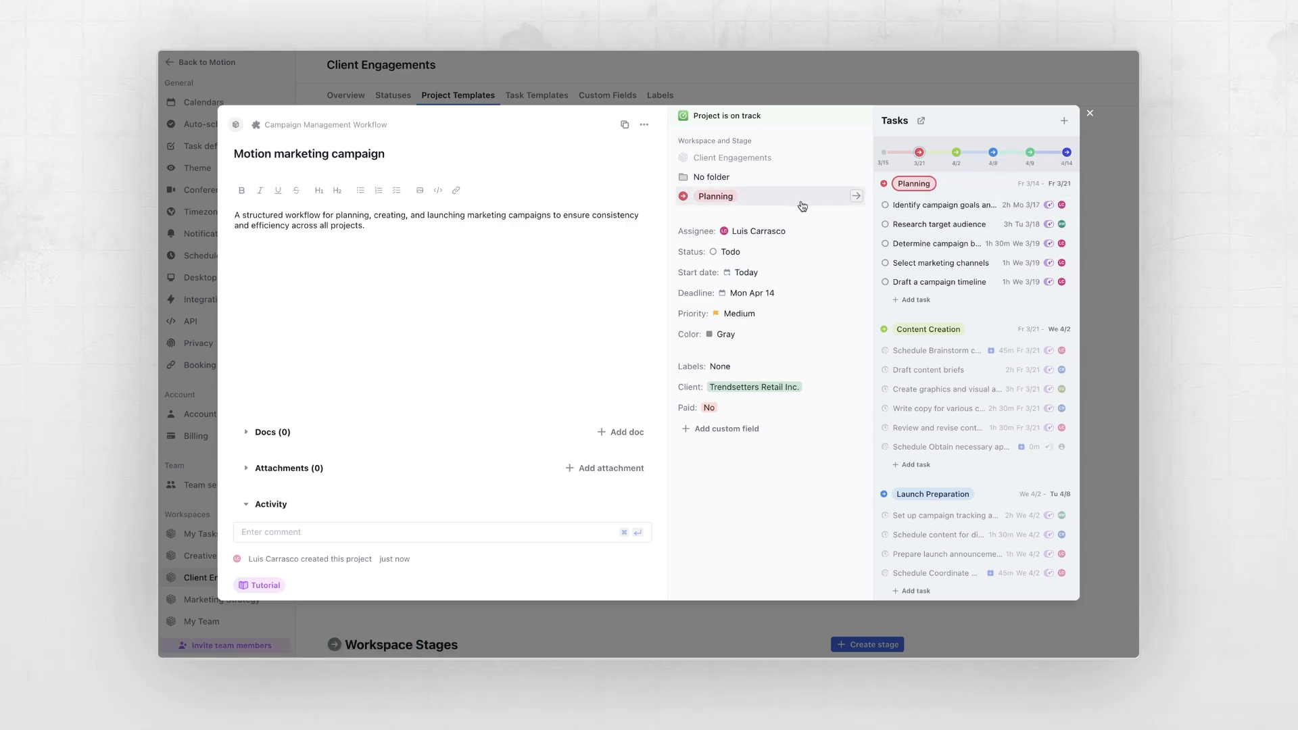
# Set the first four Planning tasks, from identifying campaign goals through selecting marketing channels, to Completed.
pyautogui.click(886, 207)
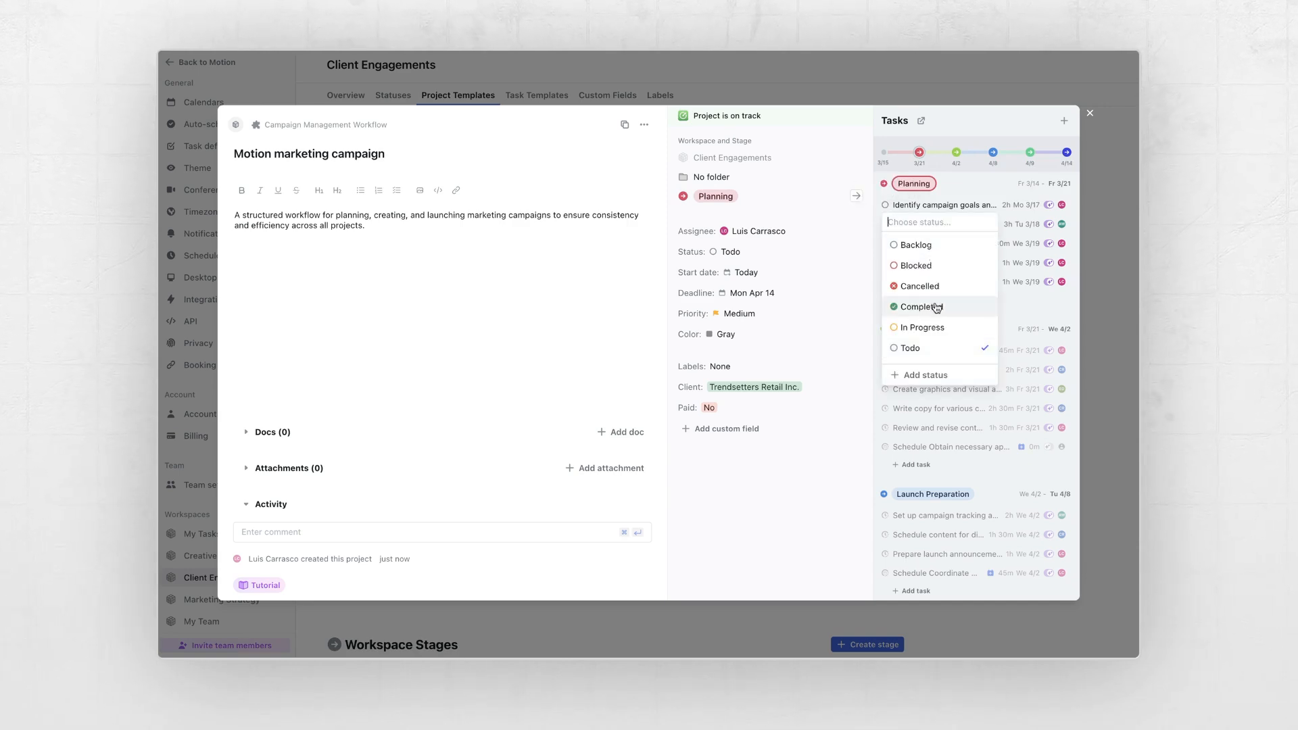
pyautogui.click(912, 305)
pyautogui.click(887, 225)
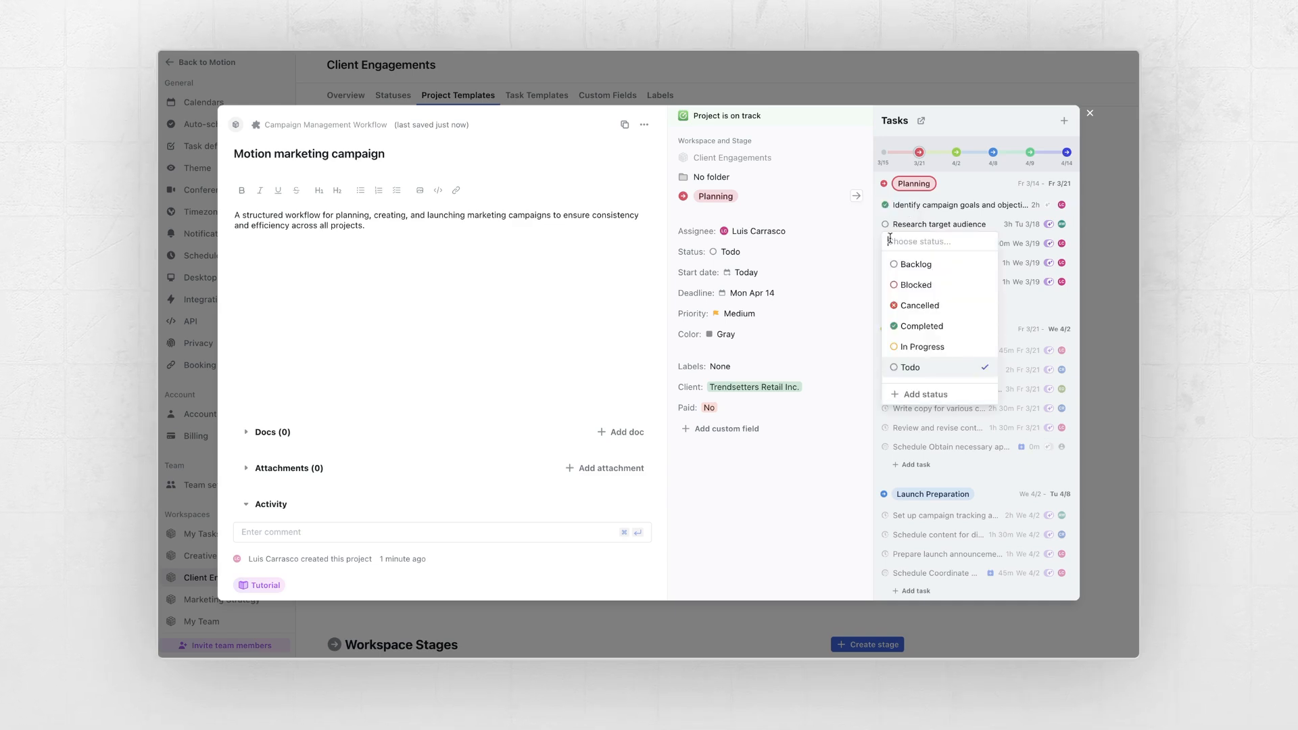
pyautogui.click(914, 326)
pyautogui.click(884, 243)
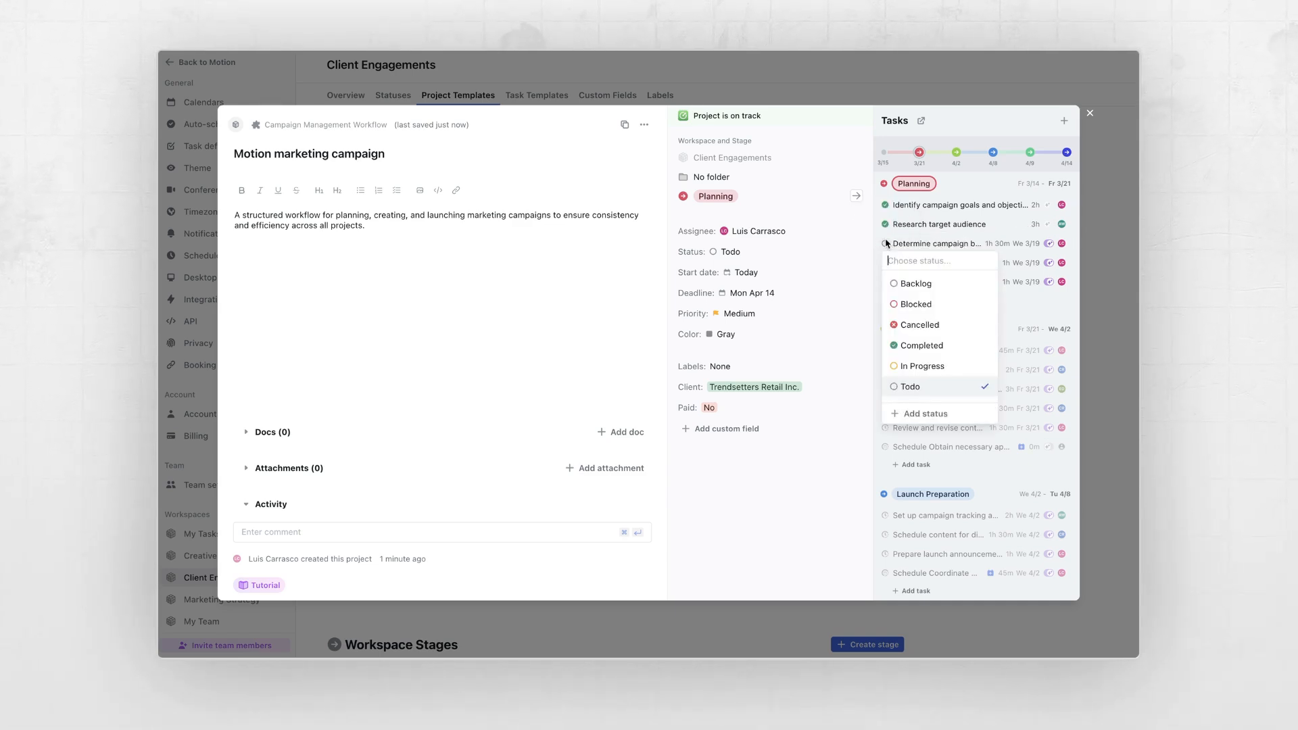
pyautogui.click(918, 348)
pyautogui.click(885, 263)
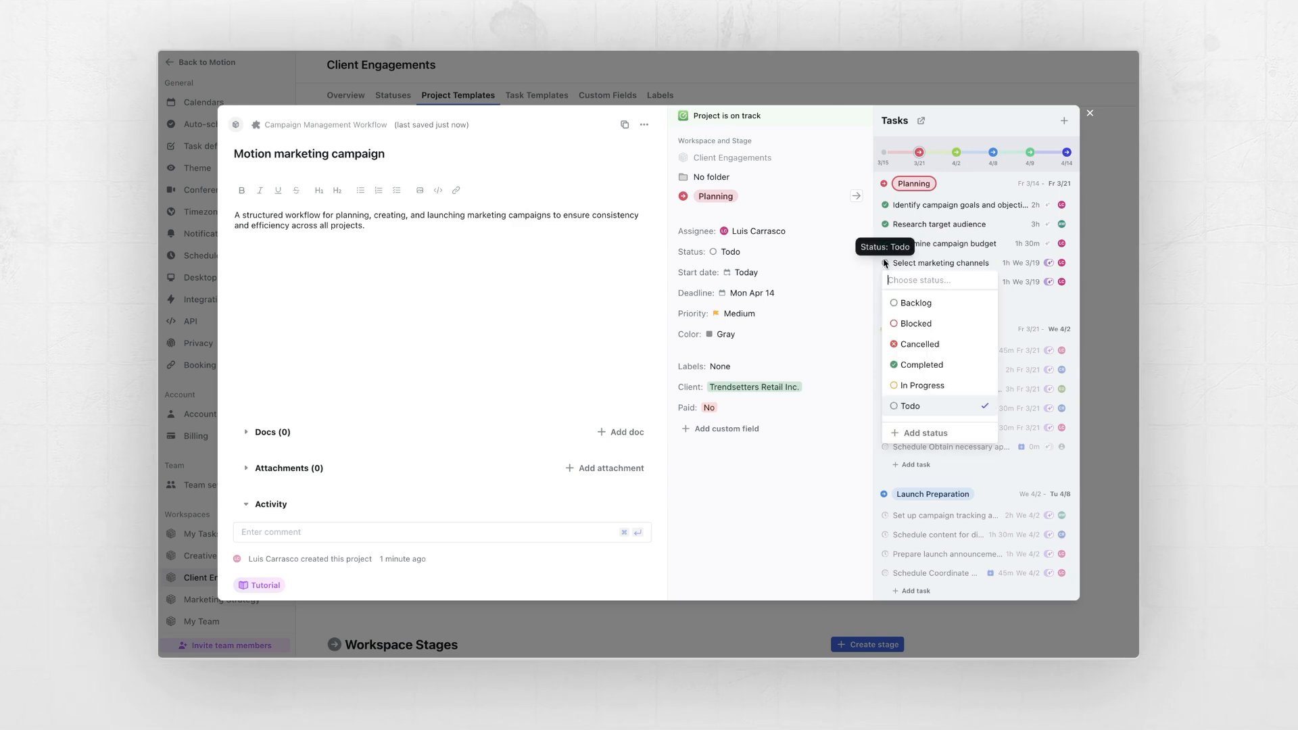
pyautogui.click(918, 373)
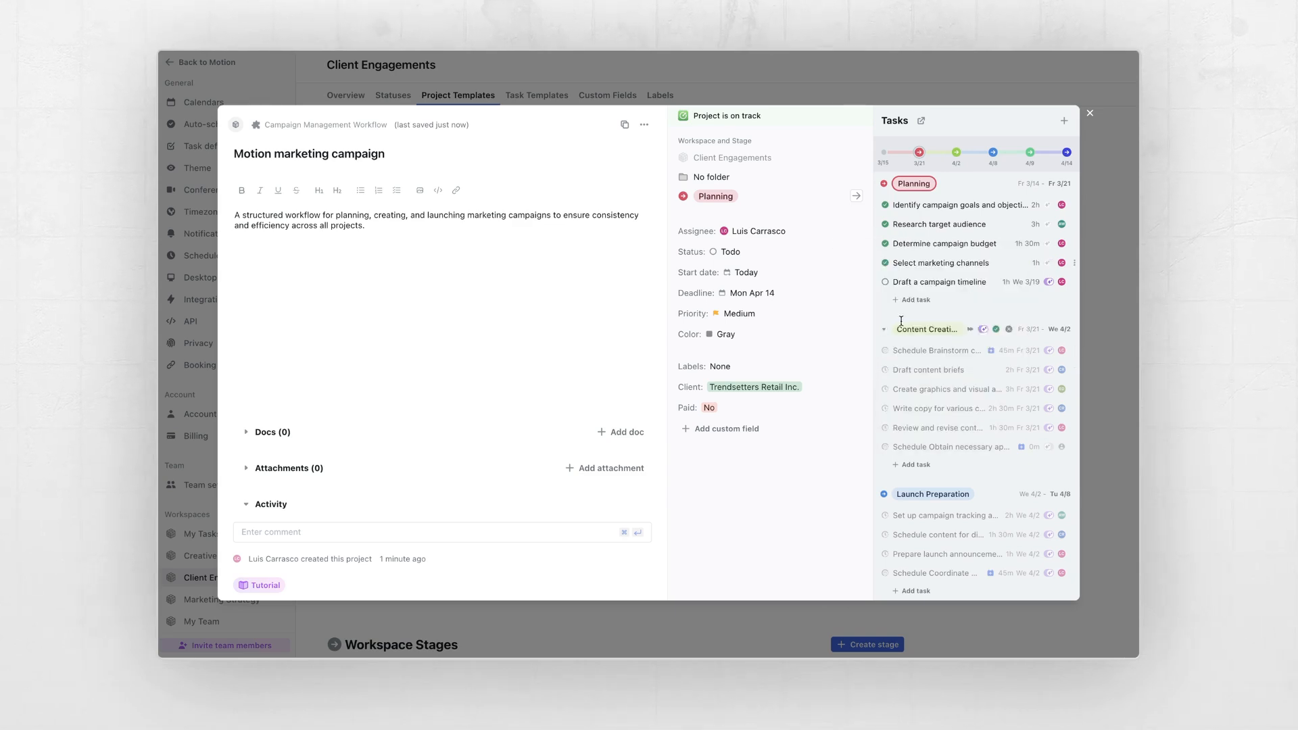
# Check the Planning stage's progress on the project timeline, and set the Draft a campaign timeline task to Completed.
pyautogui.click(885, 282)
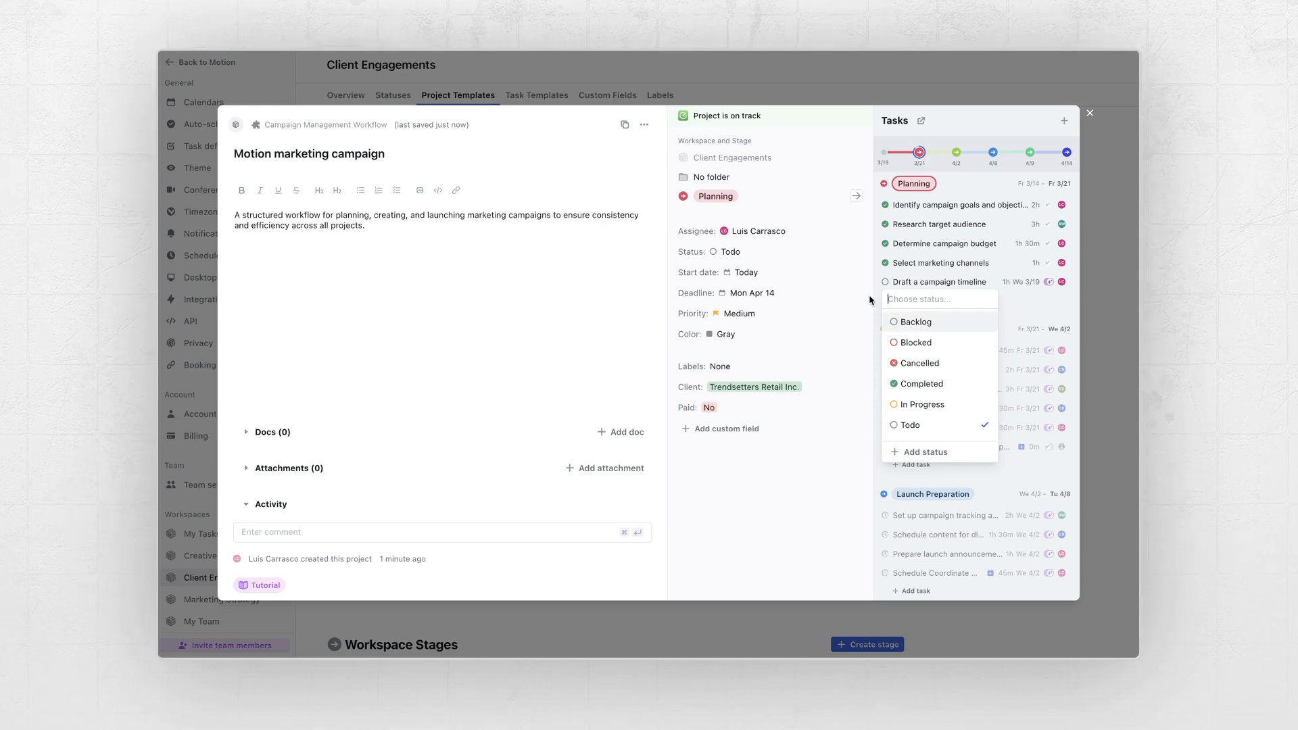
pyautogui.click(872, 306)
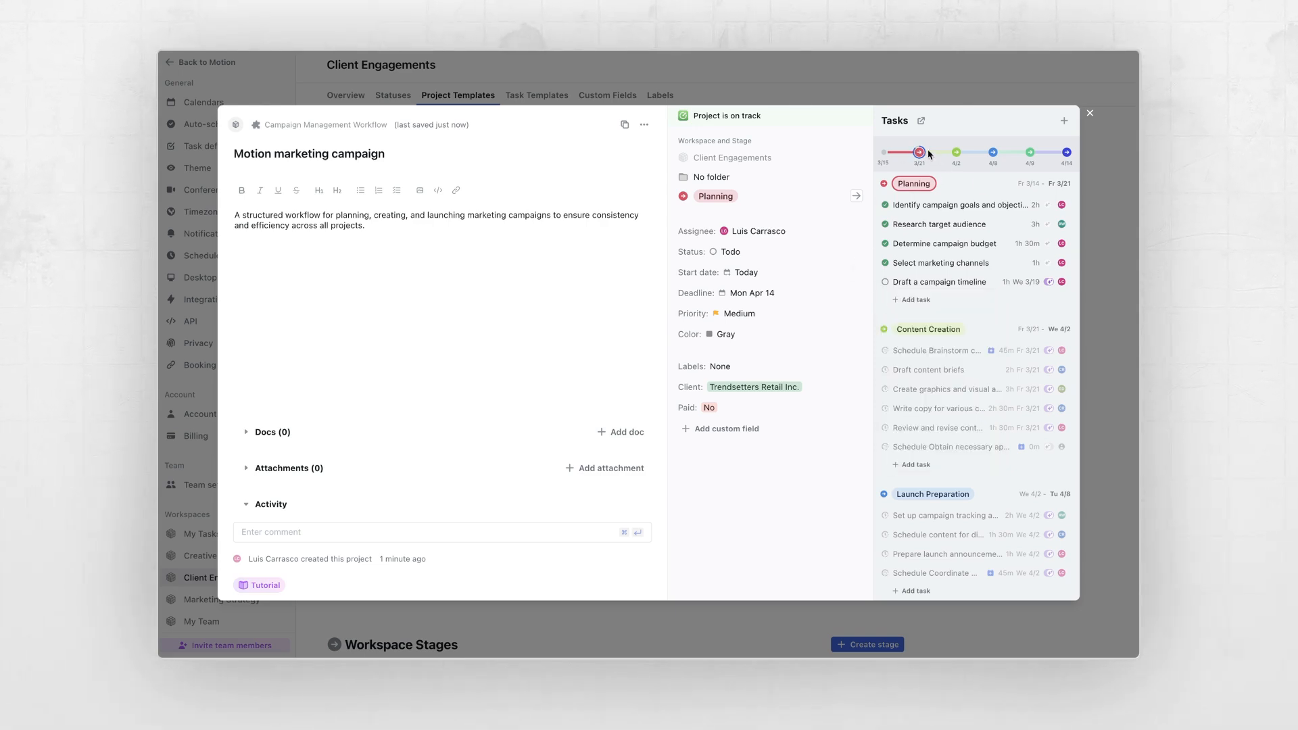
pyautogui.moveTo(920, 152)
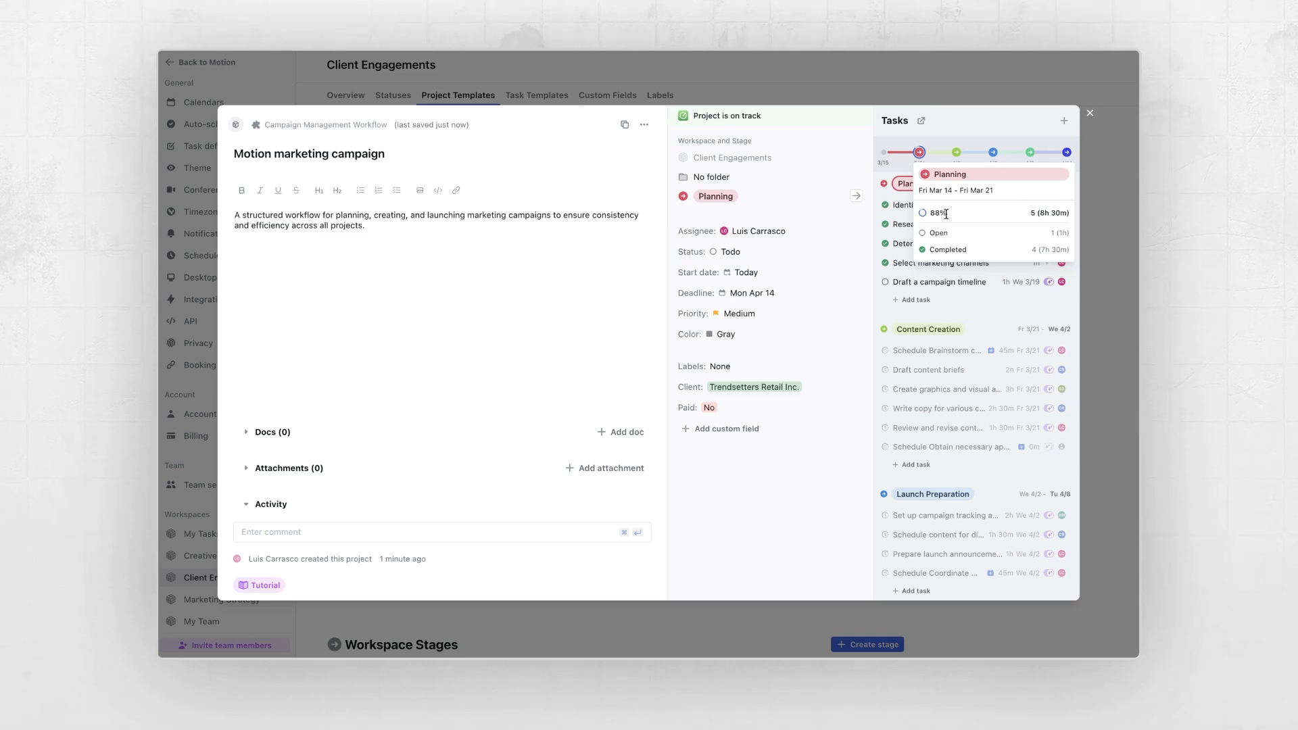
pyautogui.click(884, 282)
pyautogui.click(938, 384)
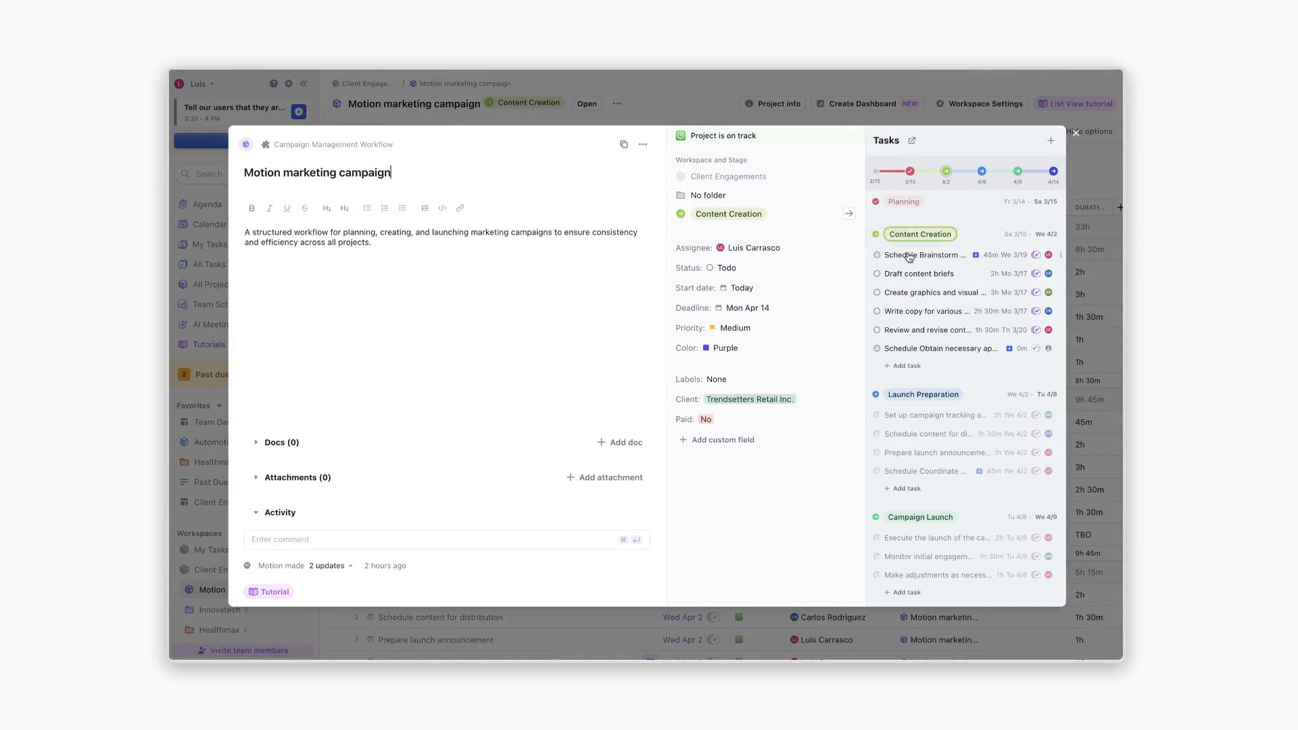
# Create a new calendar event from the Schedule Brainstorm content ideas task with the proposed time, and close the event.
pyautogui.click(910, 257)
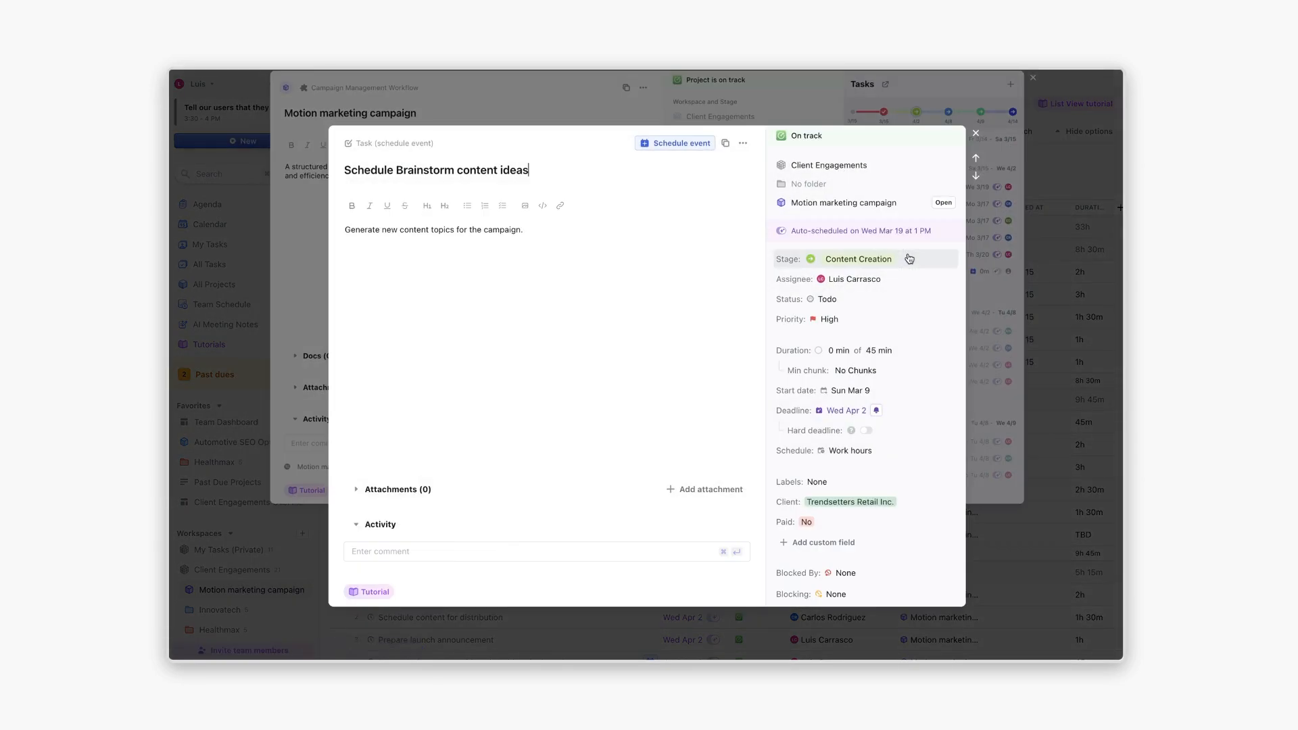
pyautogui.click(677, 146)
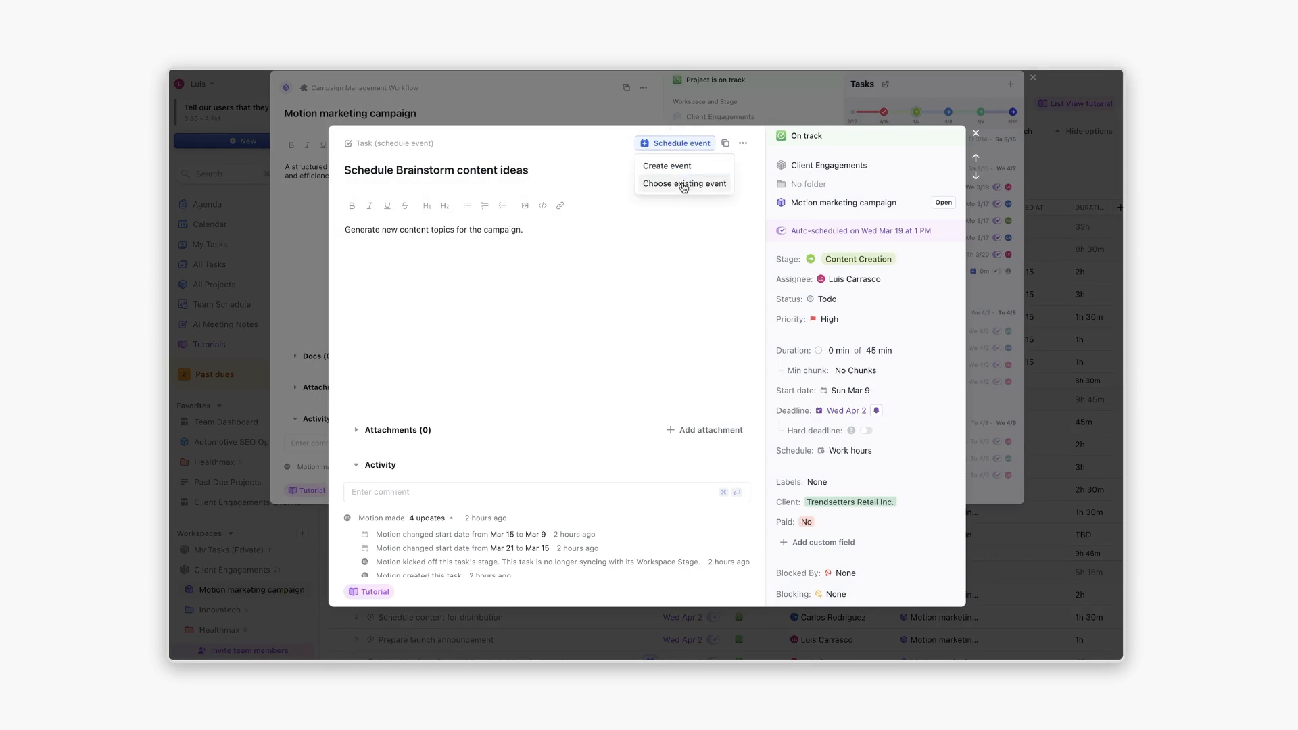
pyautogui.click(683, 167)
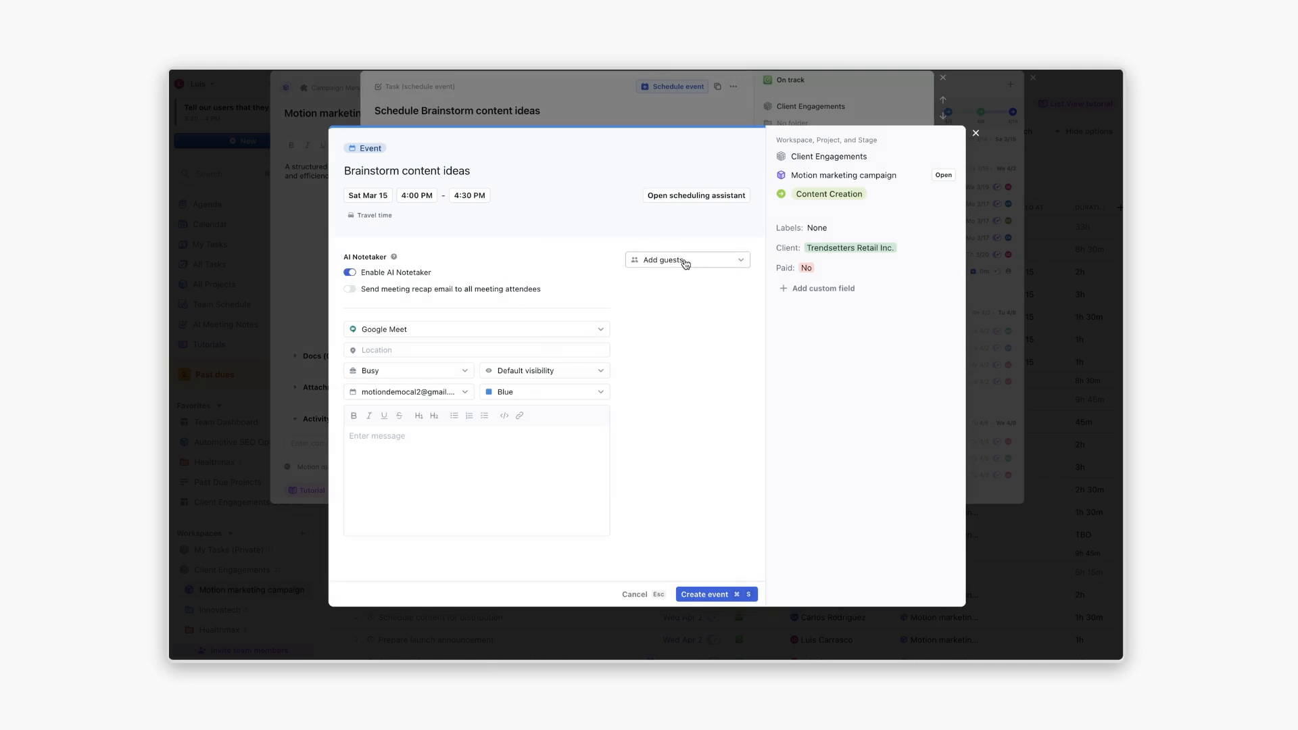
pyautogui.click(747, 594)
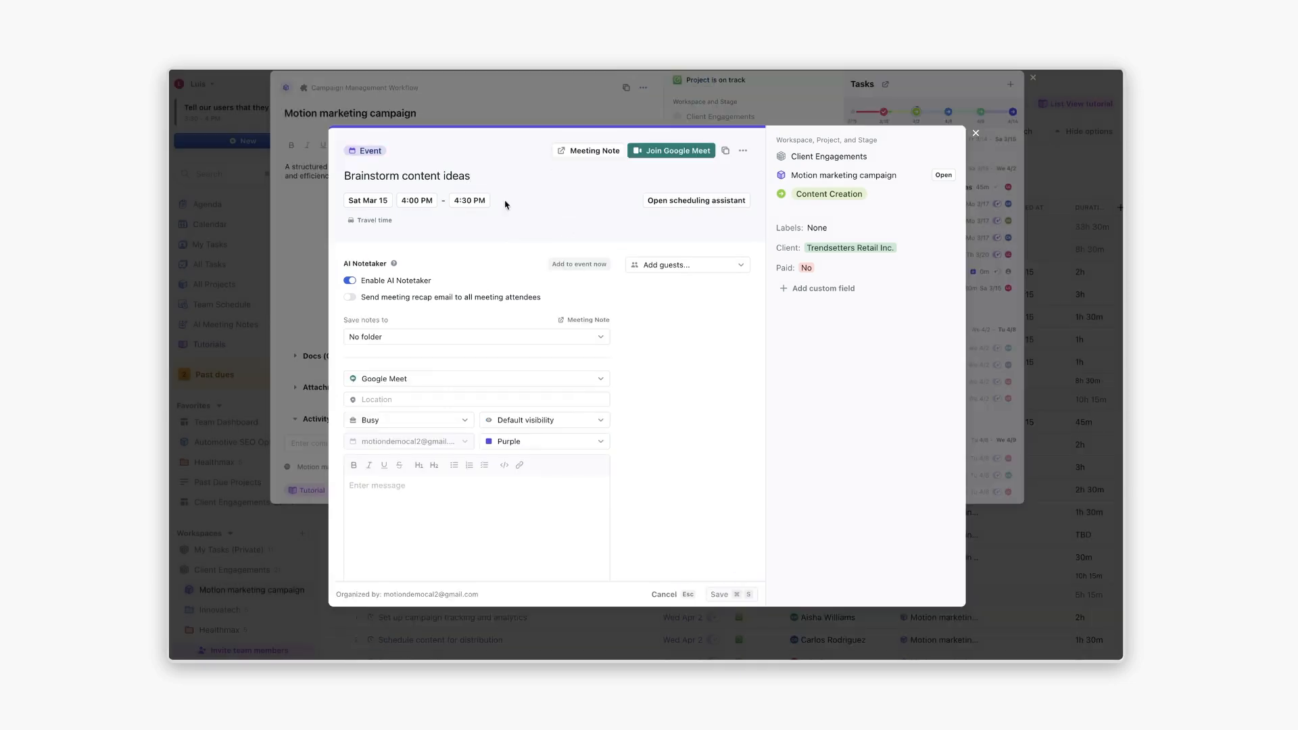
pyautogui.click(976, 133)
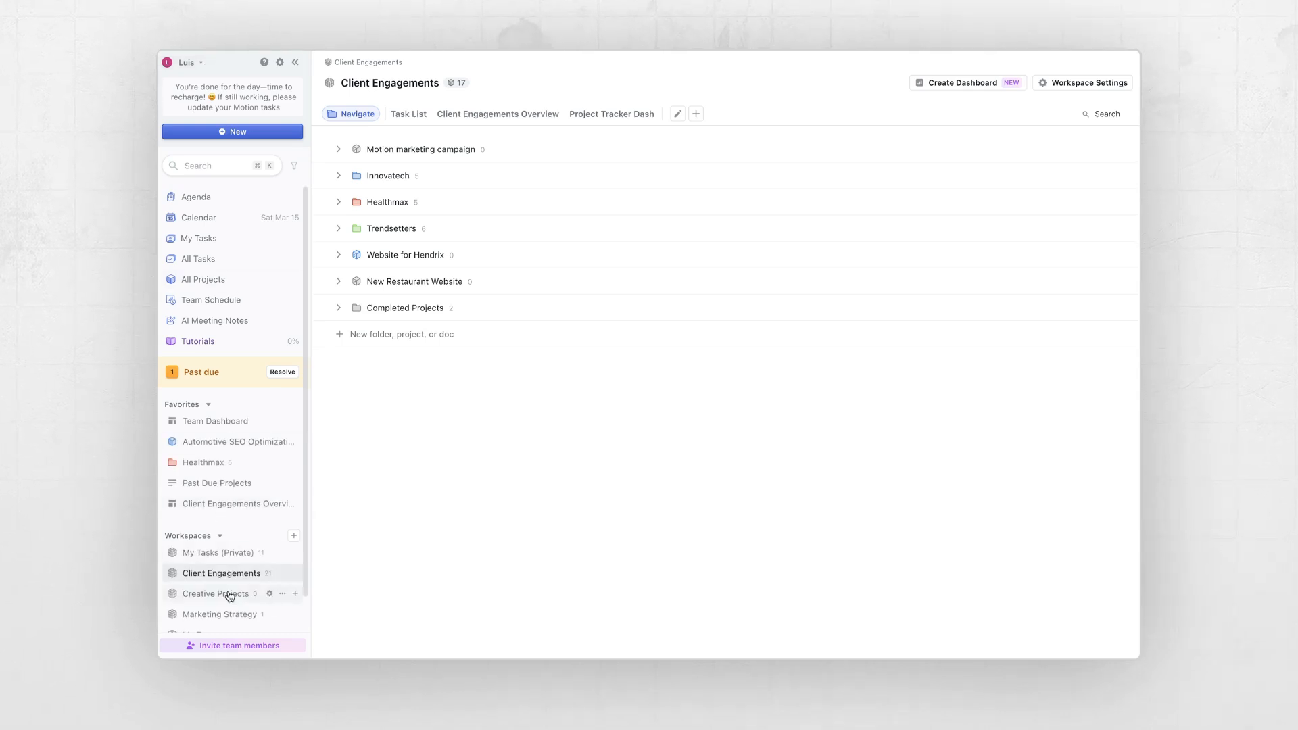
# Open Motion marketing campaign from the Client Engagements Task List and set its project color to Purple.
pyautogui.click(192, 580)
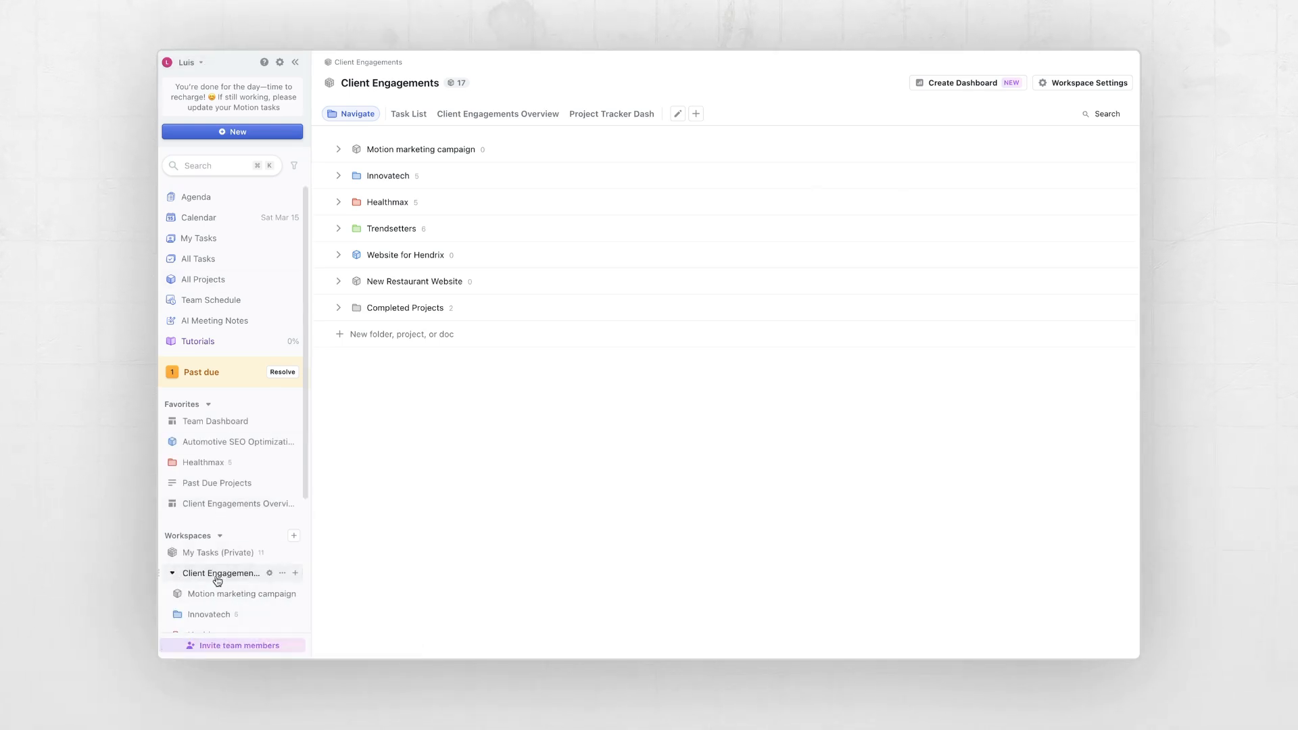
pyautogui.click(405, 113)
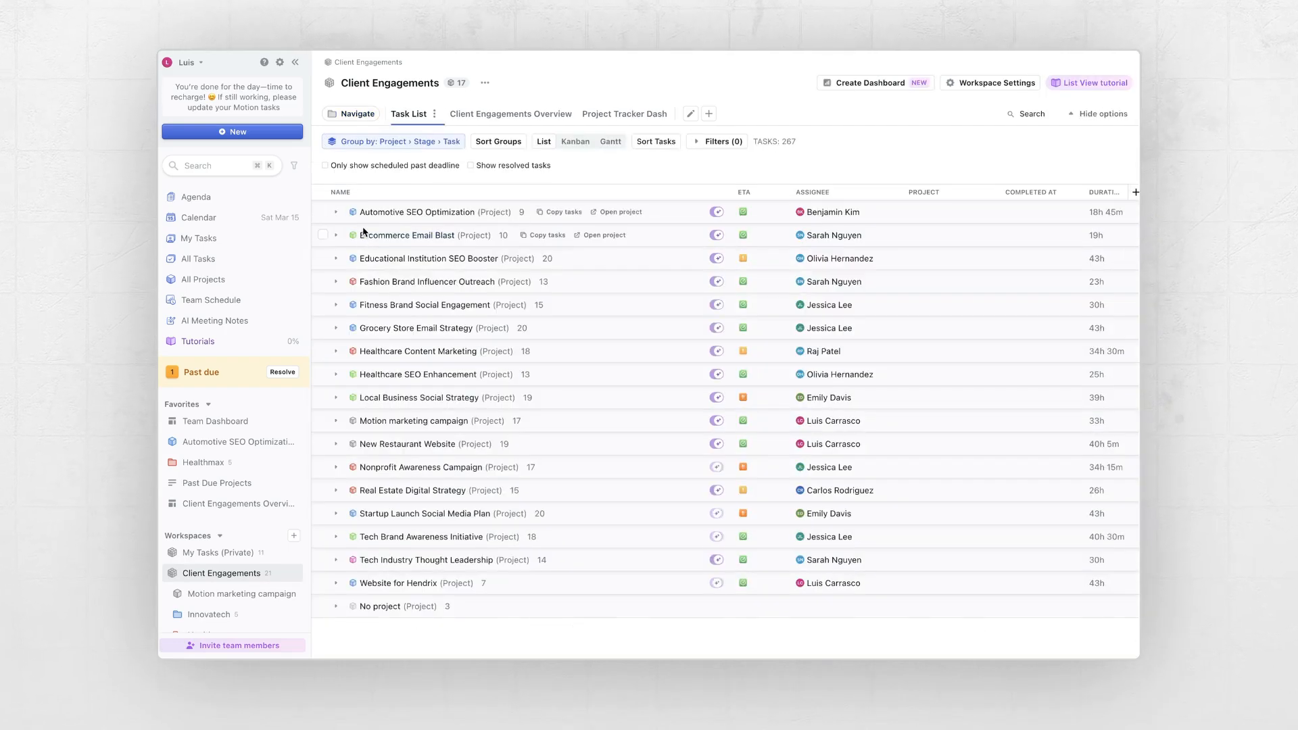
pyautogui.click(394, 422)
pyautogui.click(235, 125)
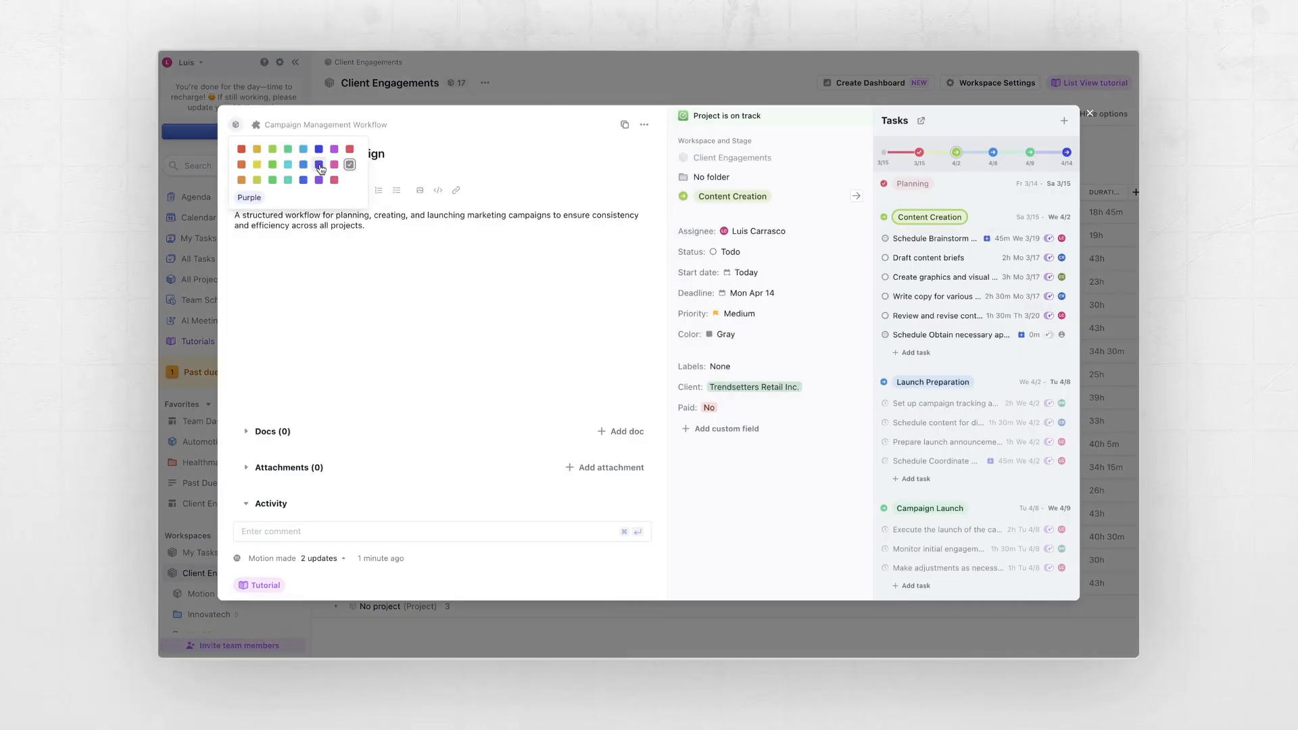
pyautogui.click(319, 165)
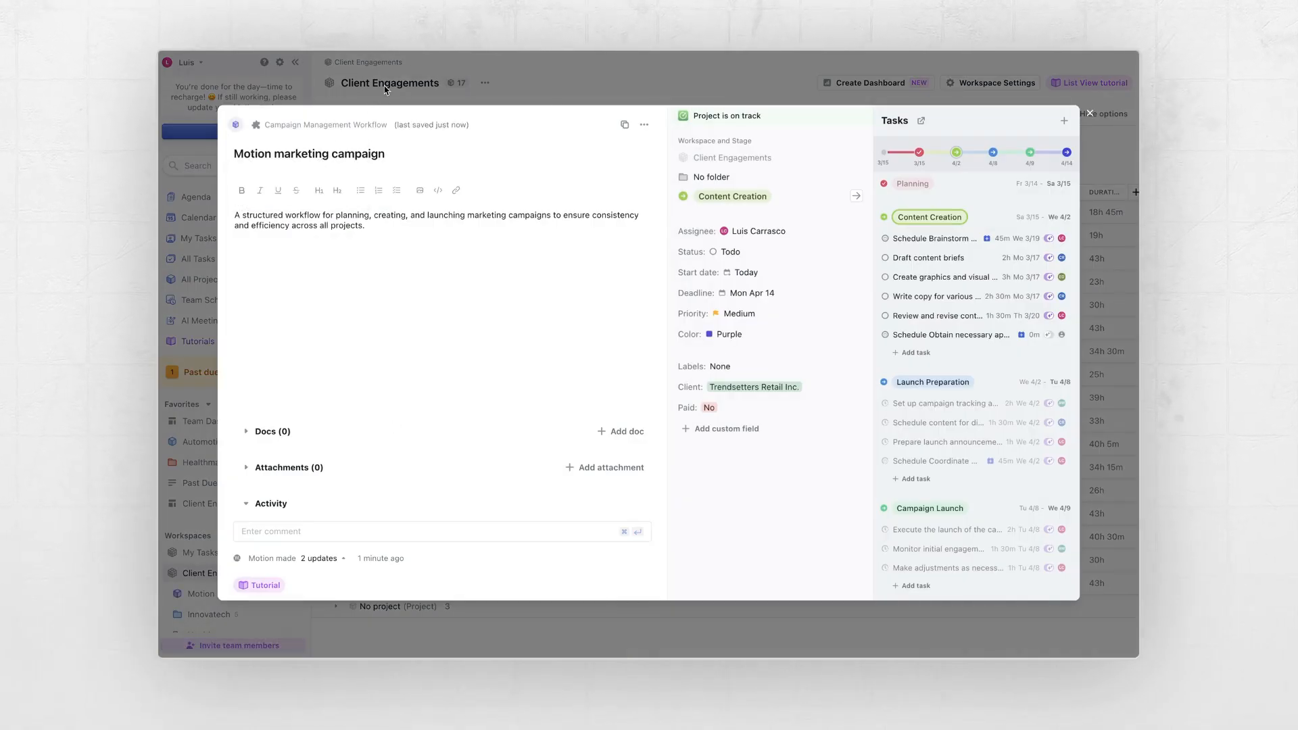
pyautogui.click(385, 90)
# Examine the options for resolving Local Business Social Strategy's past-deadline schedule, including the Fri May 2 extension and bulk task fixes.
pyautogui.moveTo(742, 424)
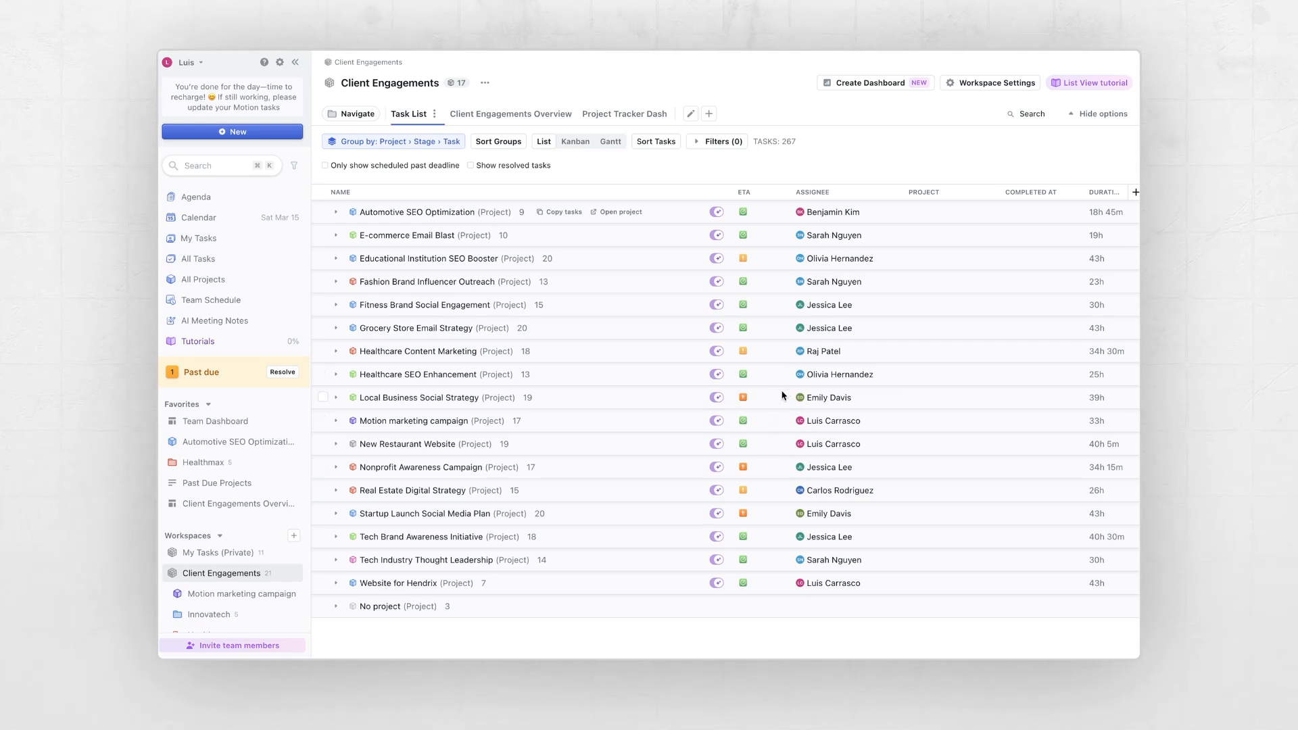
pyautogui.moveTo(745, 401)
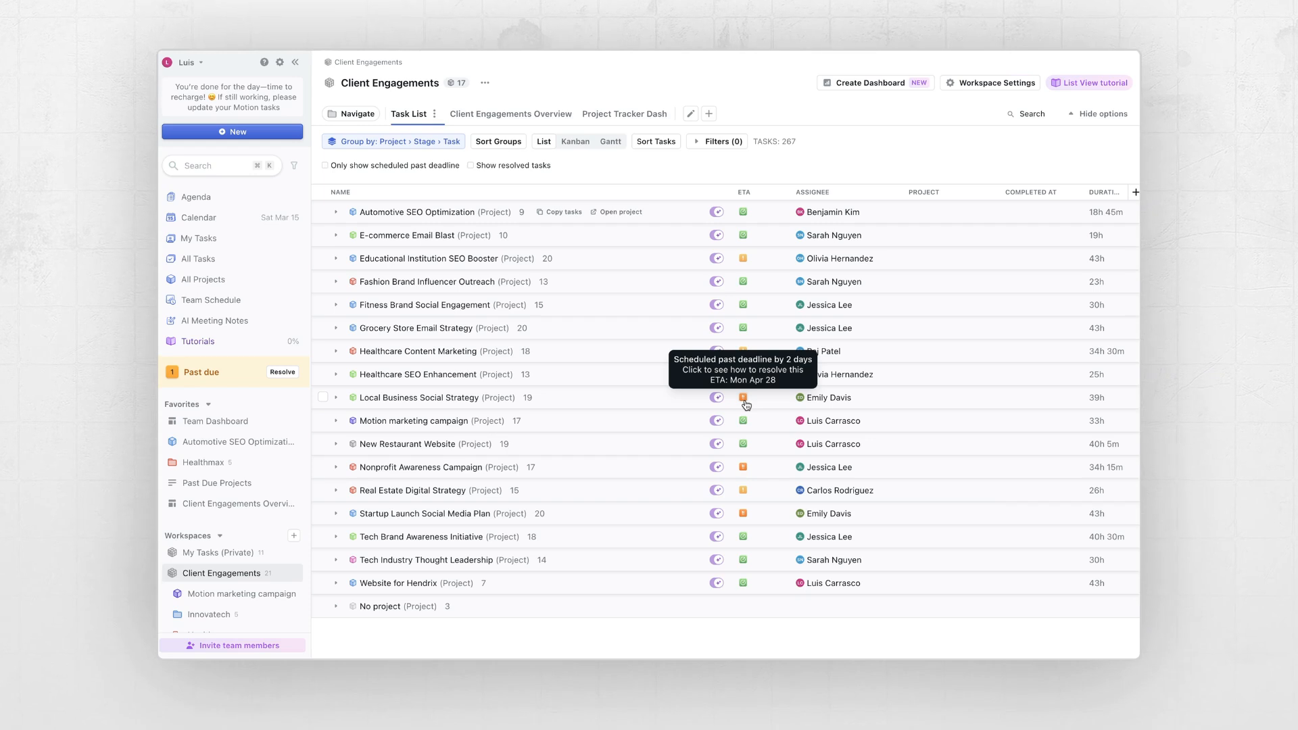
pyautogui.click(744, 399)
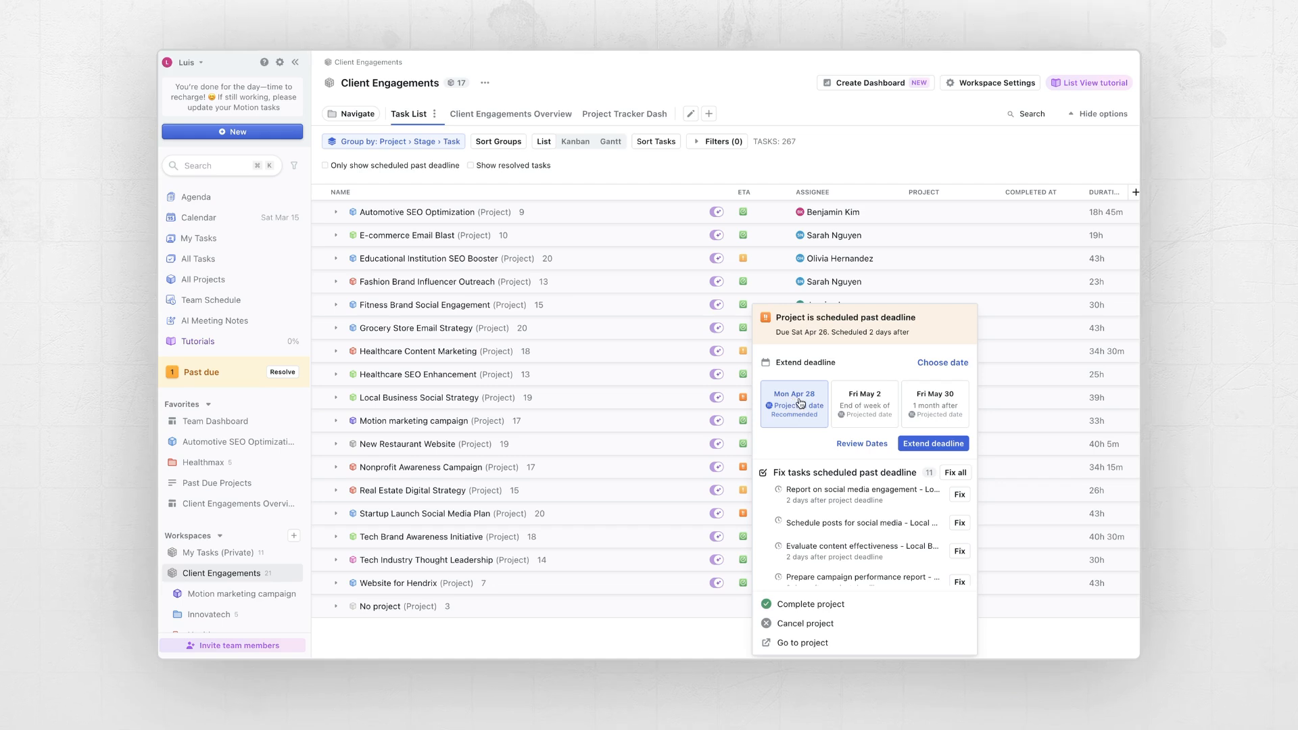
pyautogui.click(870, 412)
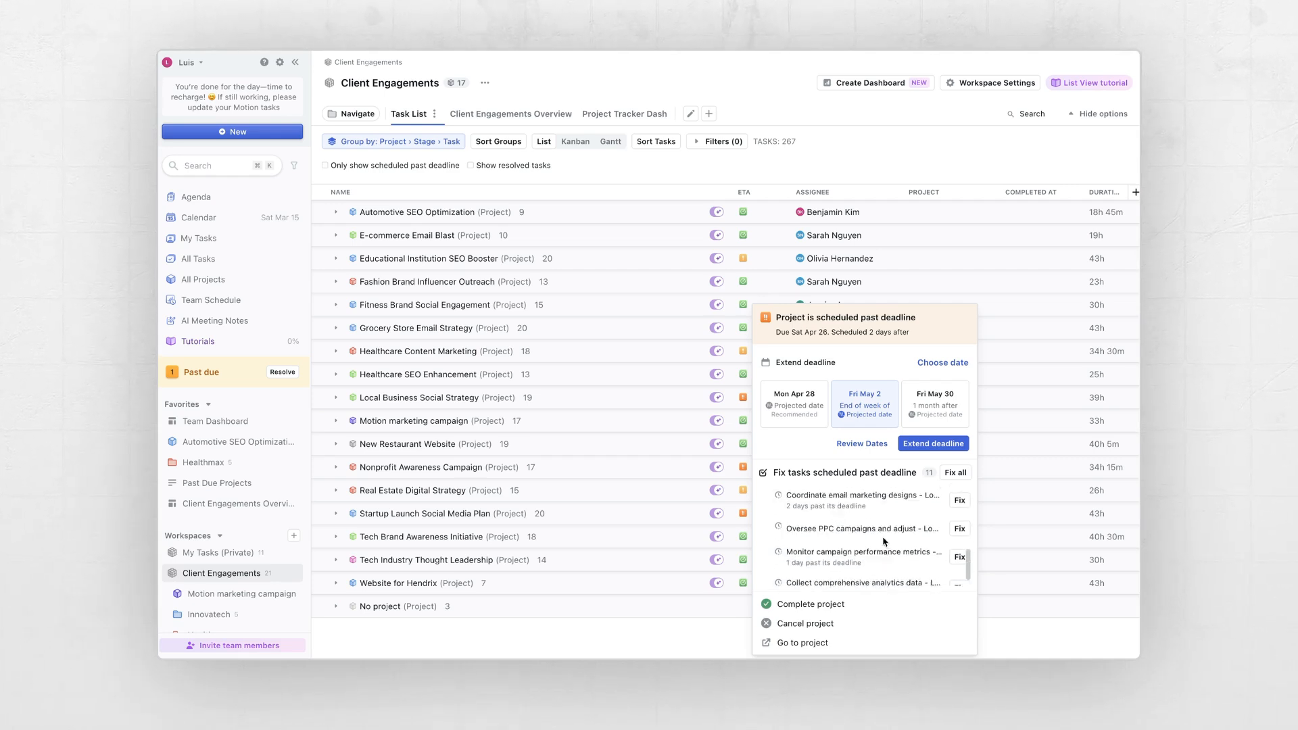
pyautogui.click(962, 480)
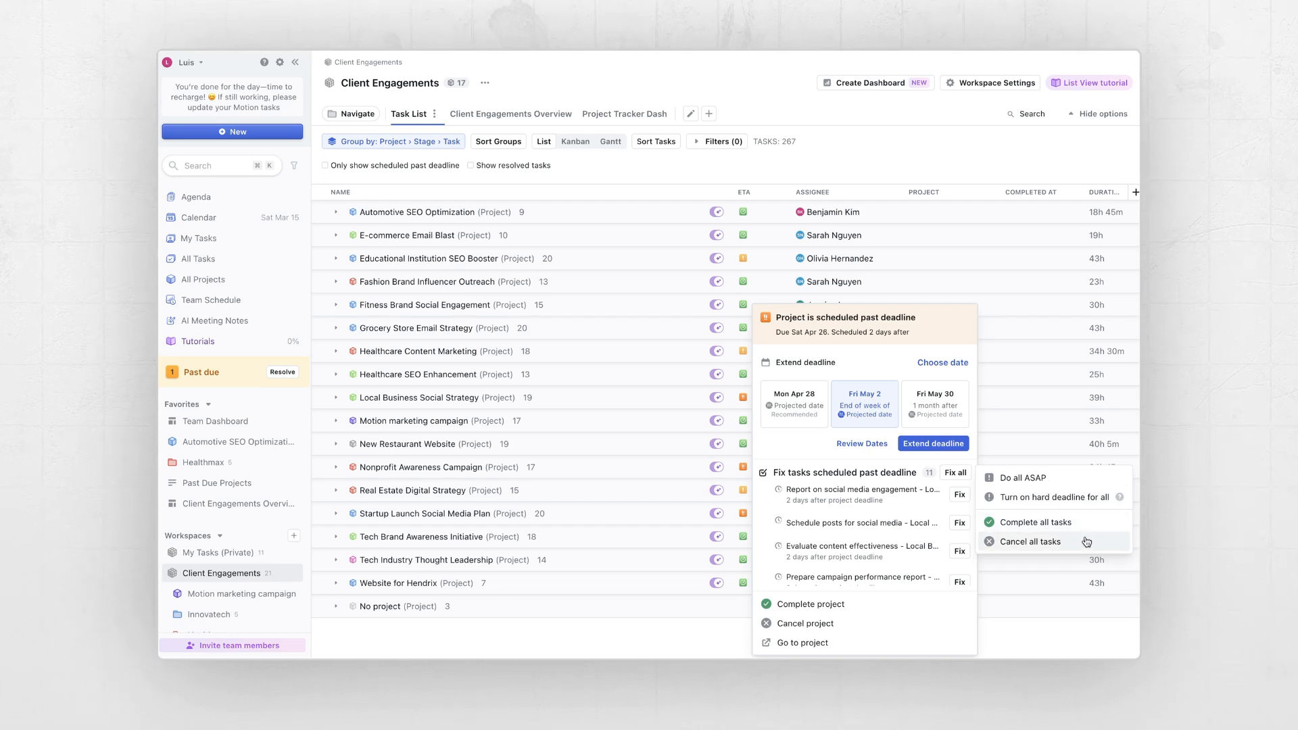
pyautogui.click(794, 471)
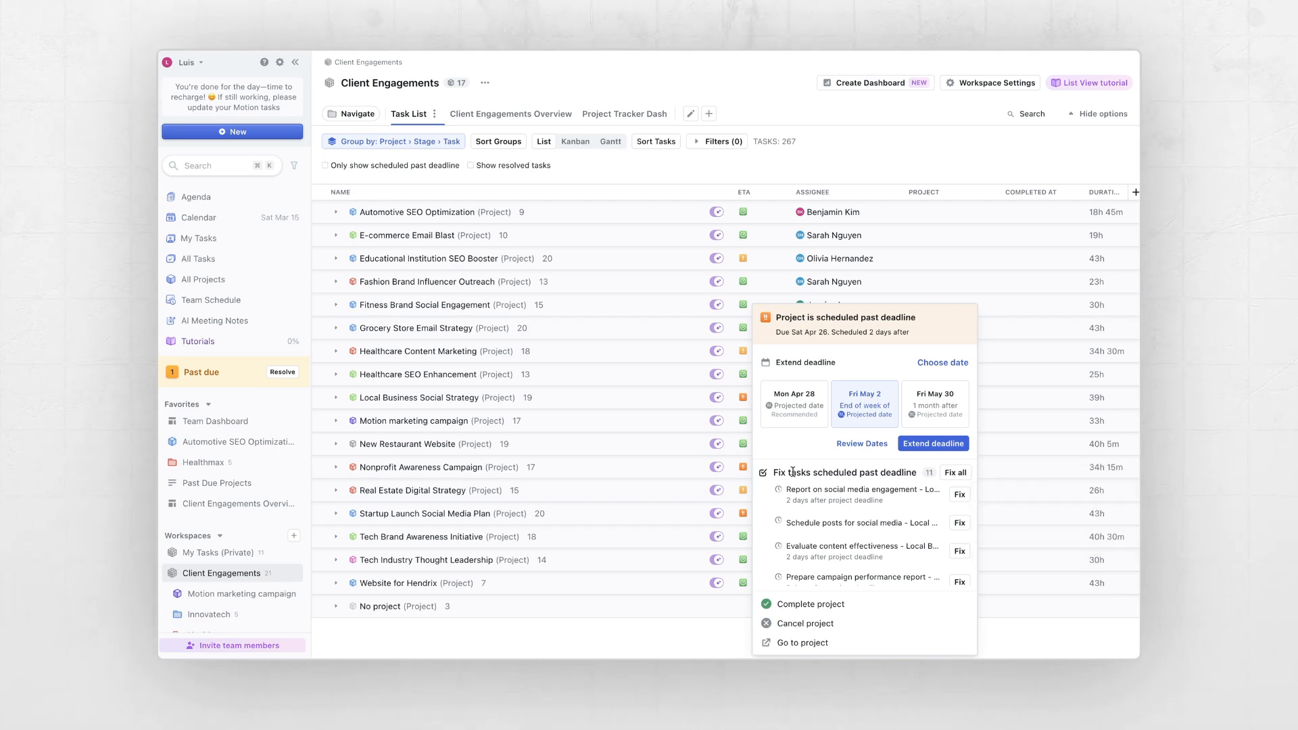
# Review the stage date changes for Local Business Social Strategy and extend its project deadline to Fri May 2.
pyautogui.click(863, 444)
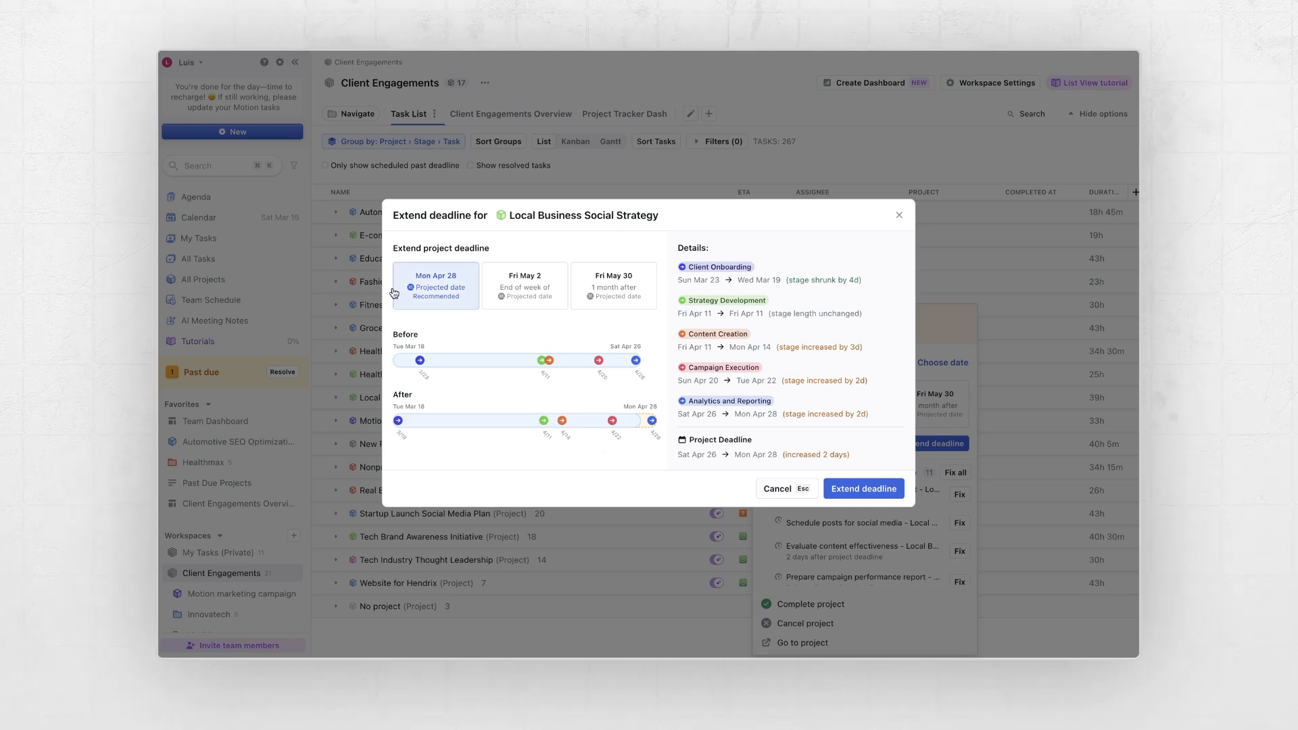
pyautogui.click(500, 291)
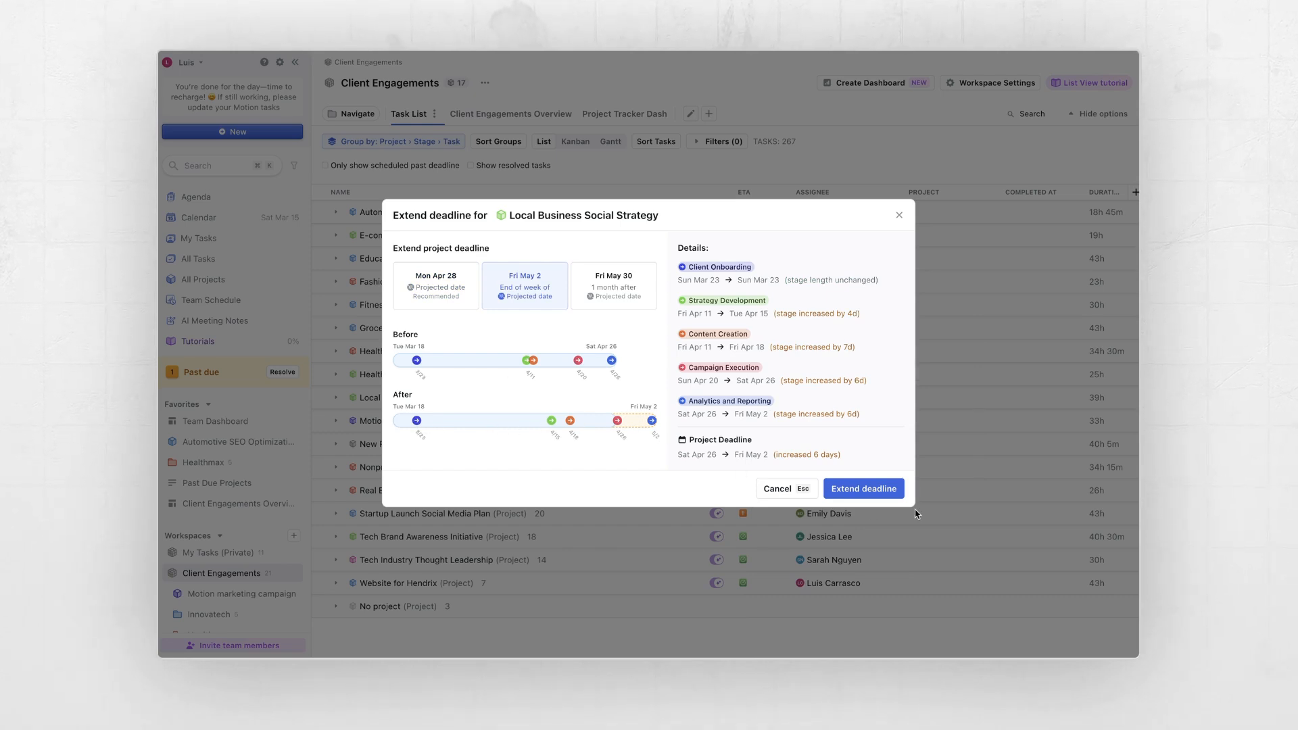
pyautogui.click(876, 497)
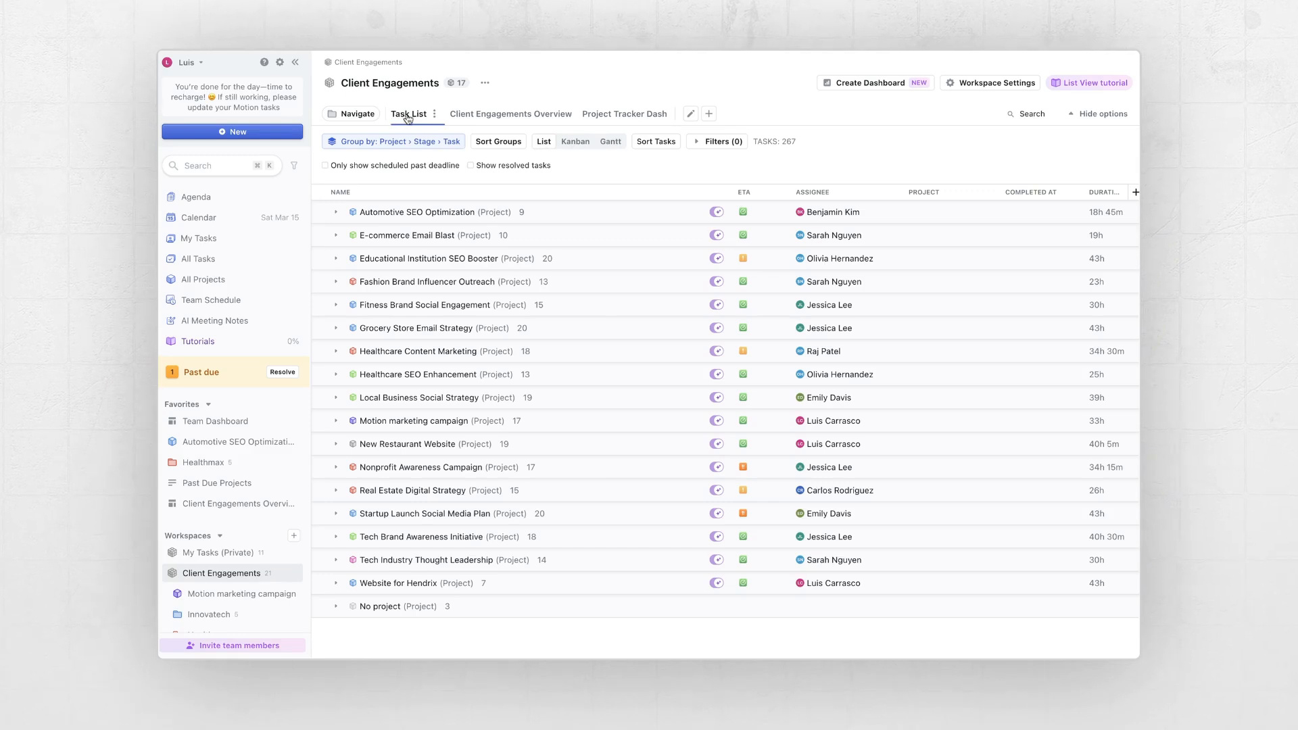
# Switch the Client Engagements Task List to a Gantt chart and look across the project timelines.
pyautogui.click(612, 143)
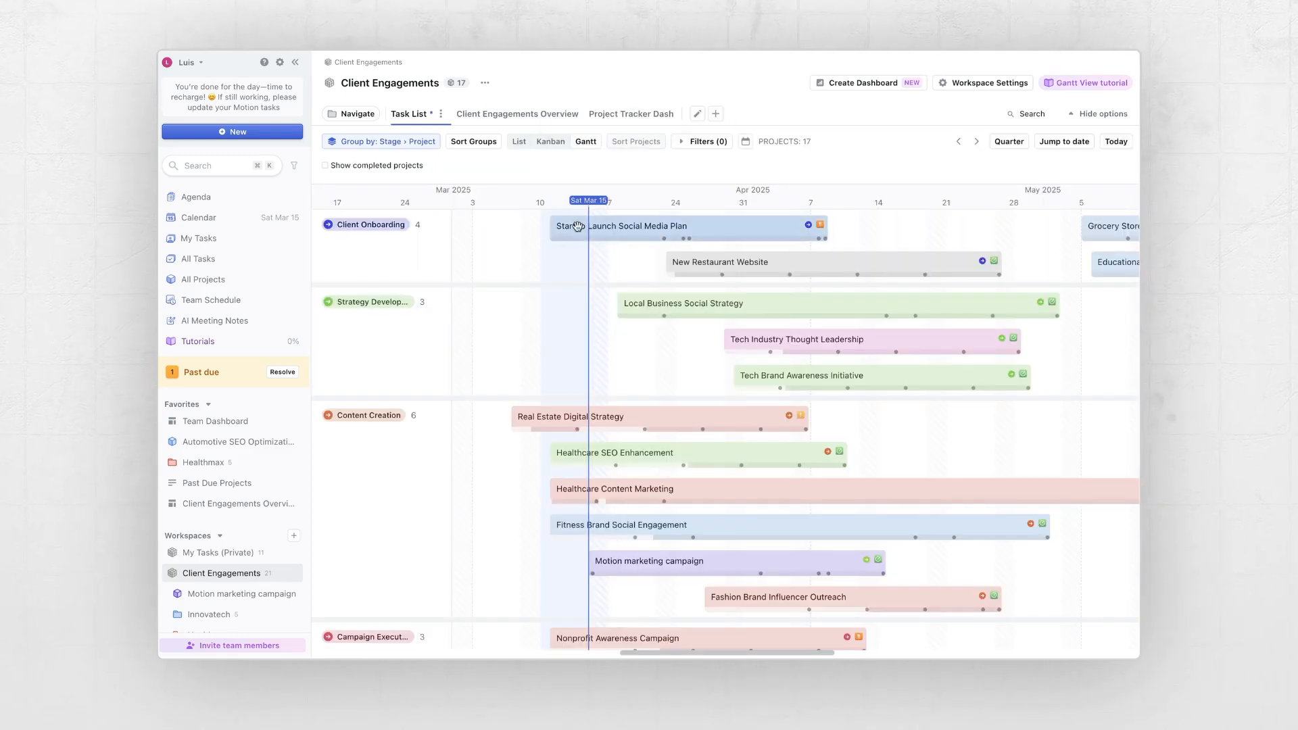
pyautogui.hscroll(-5, 565, 292)
pyautogui.hscroll(8, 565, 292)
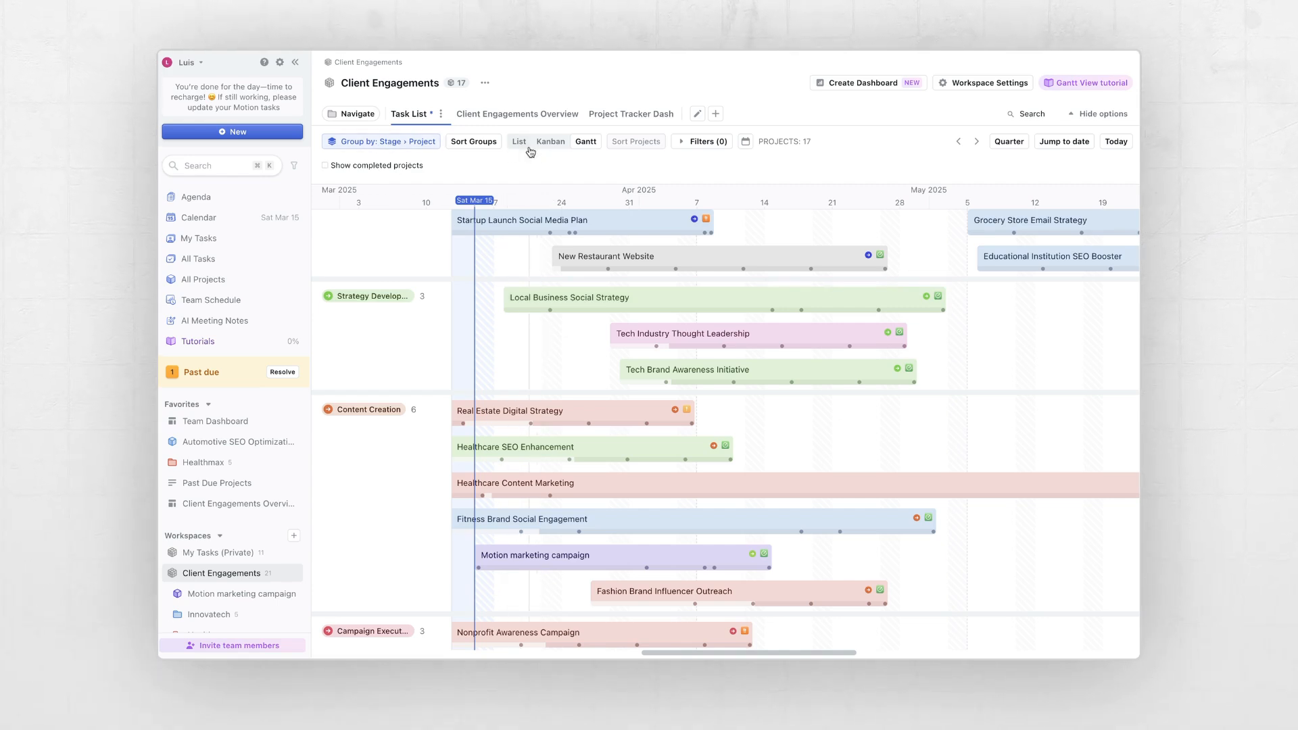
# Reset the Gantt chart's grouping from Stage to None so that each project gets its own row.
pyautogui.click(409, 144)
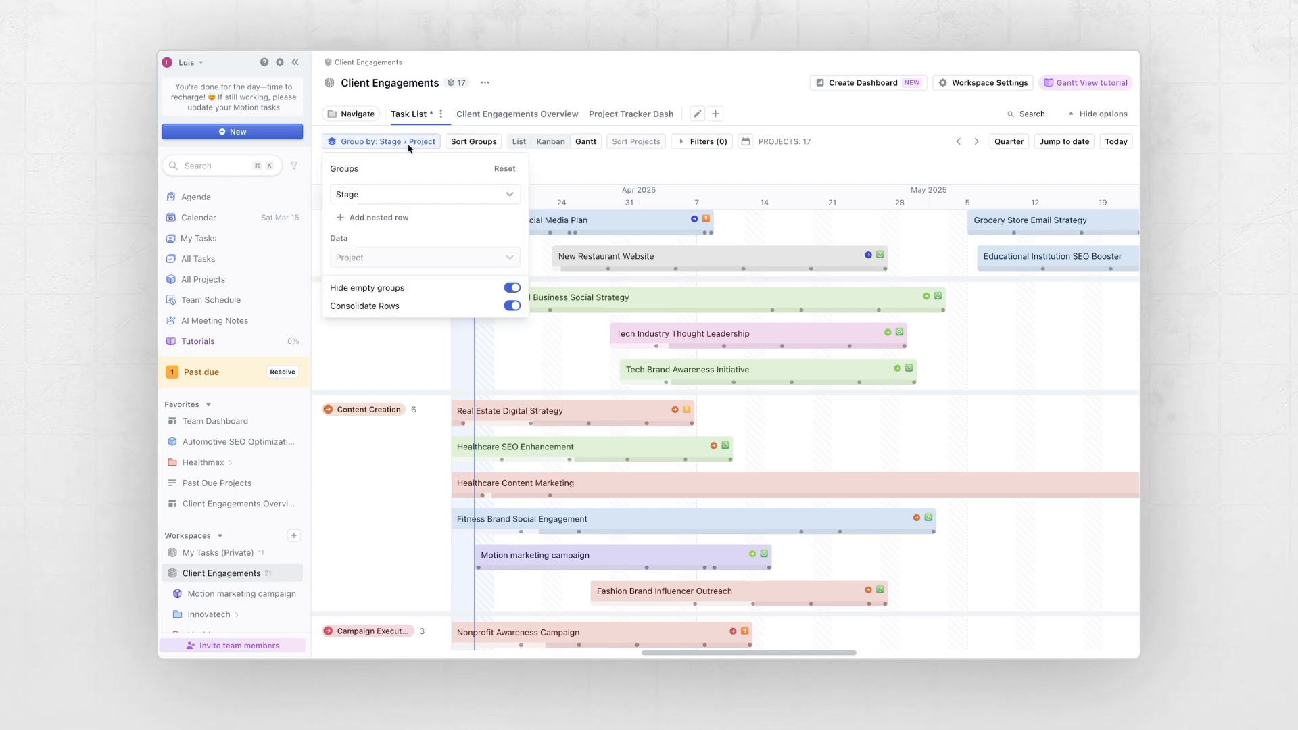
pyautogui.click(500, 194)
pyautogui.scroll(-3, 418, 264)
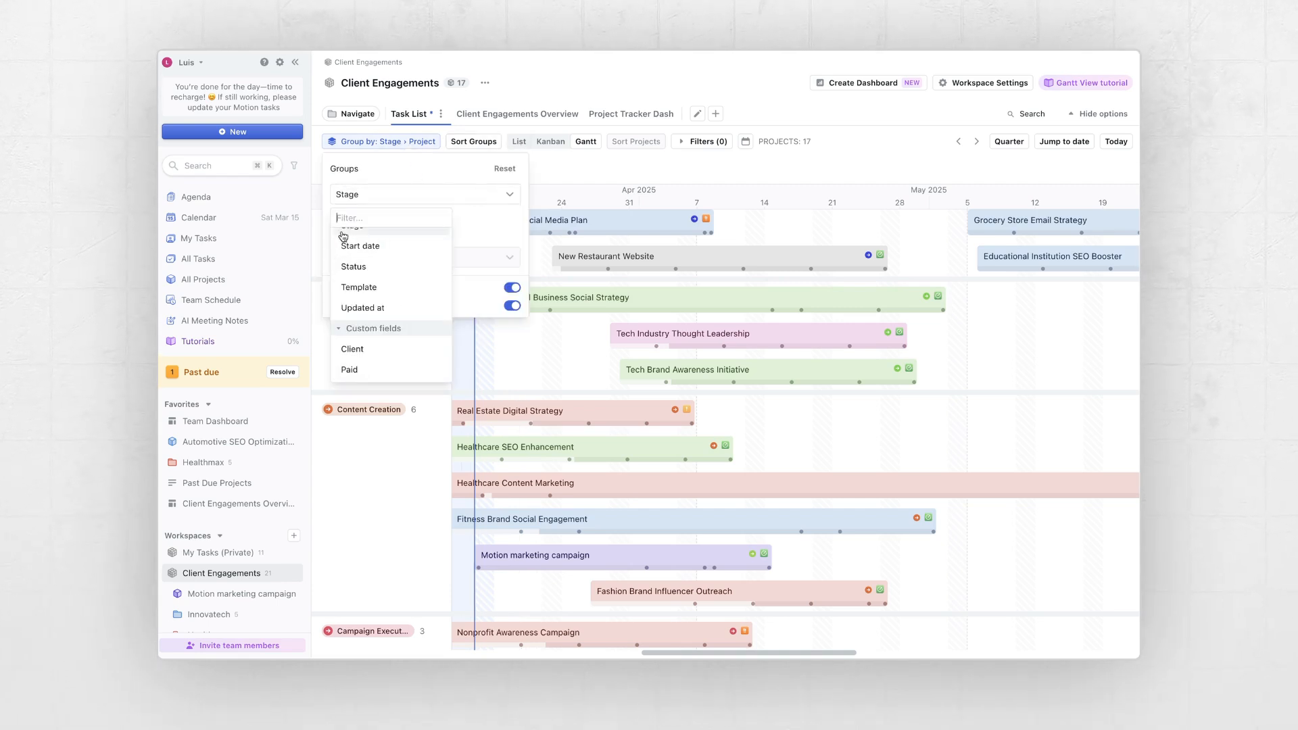
pyautogui.click(505, 168)
pyautogui.click(512, 285)
pyautogui.click(603, 191)
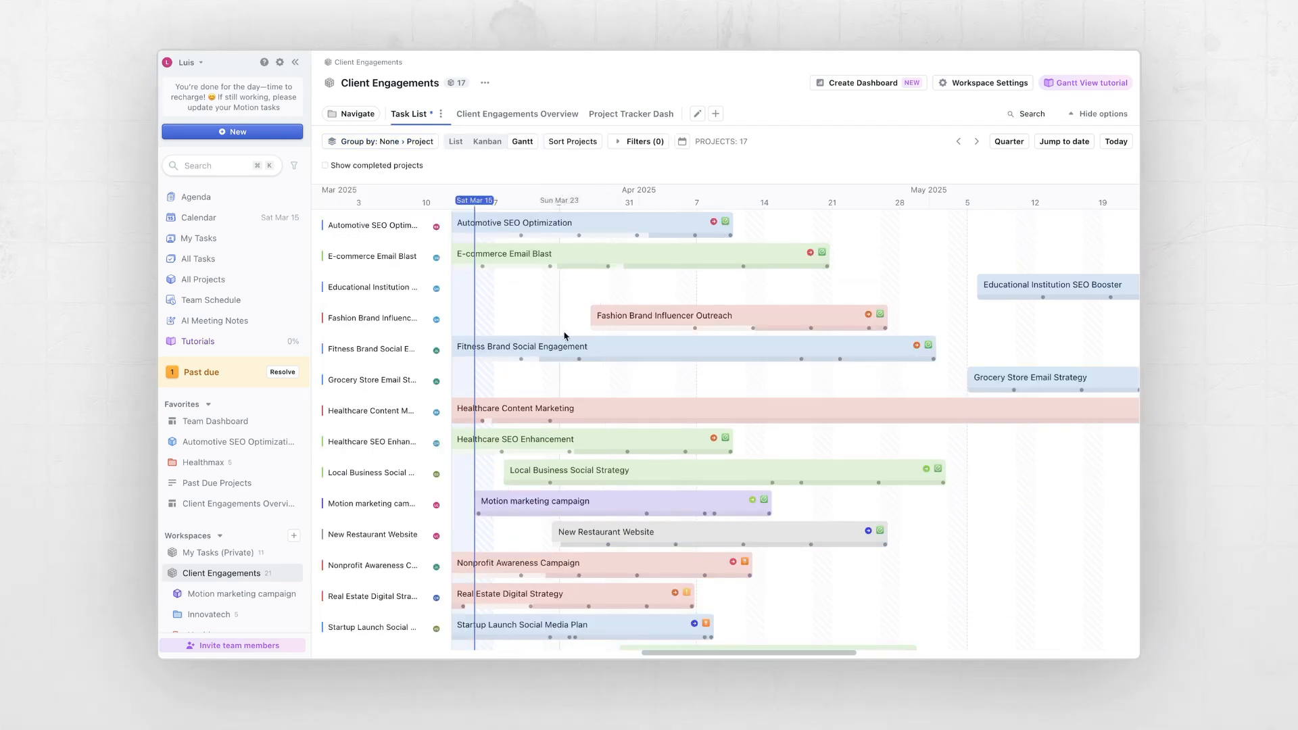
# Move Startup Launch Social Media Plan earlier on the Gantt chart, to Thu Feb 13 through Thu Mar 13, 2025.
pyautogui.hscroll(-3, 599, 376)
pyautogui.hscroll(-2, 599, 376)
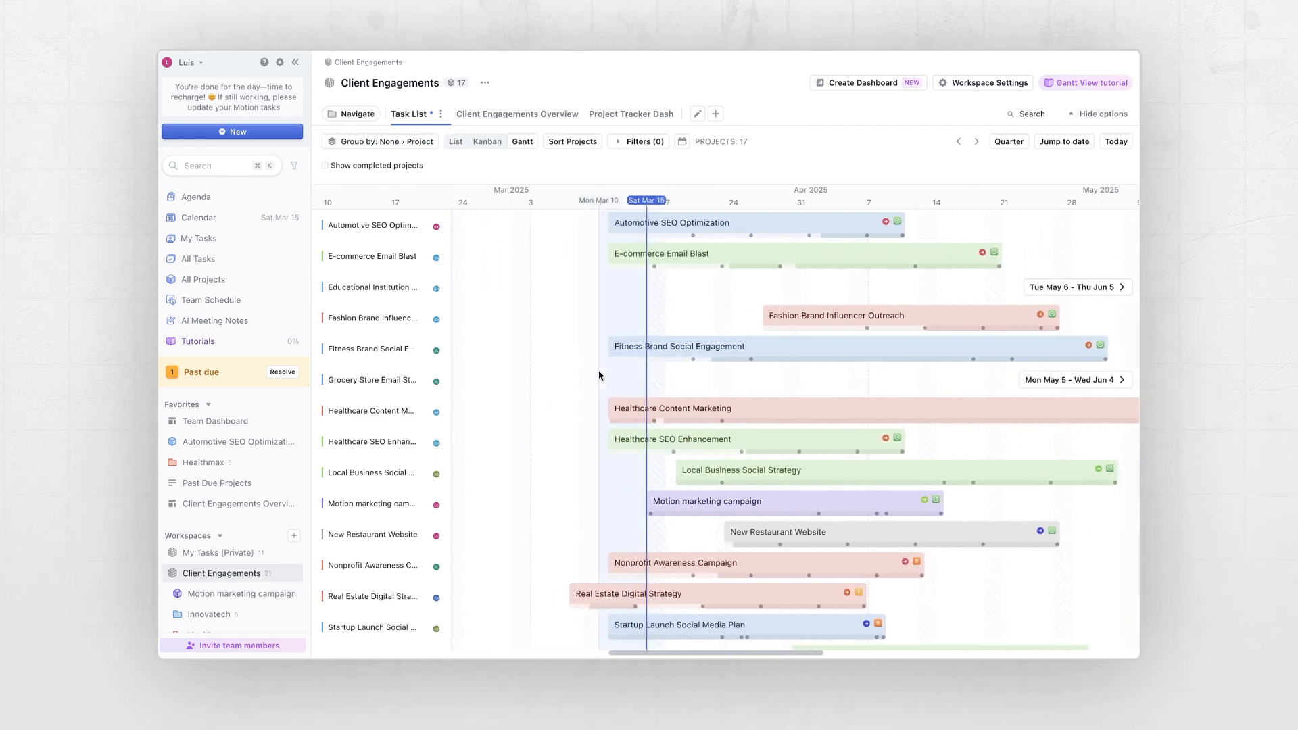
pyautogui.hscroll(3, 599, 376)
pyautogui.hscroll(1, 527, 304)
pyautogui.moveTo(562, 241)
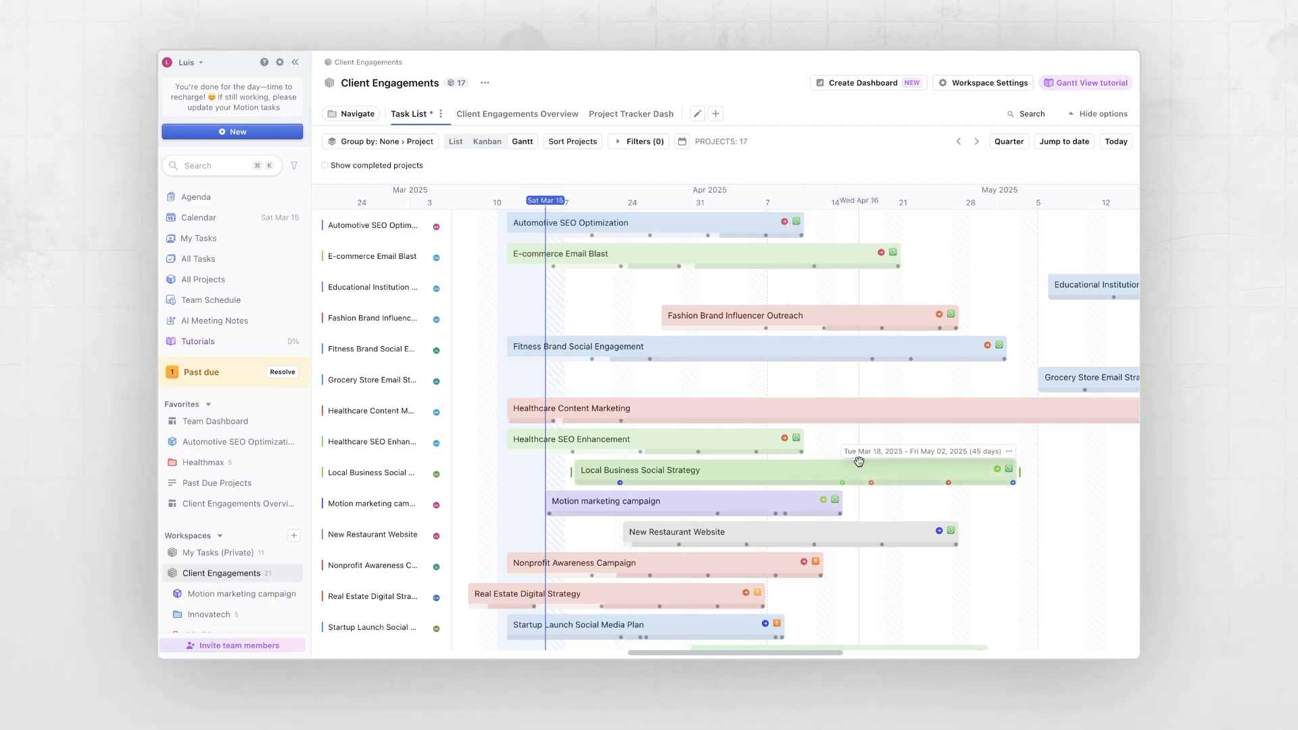
pyautogui.scroll(-2, 858, 473)
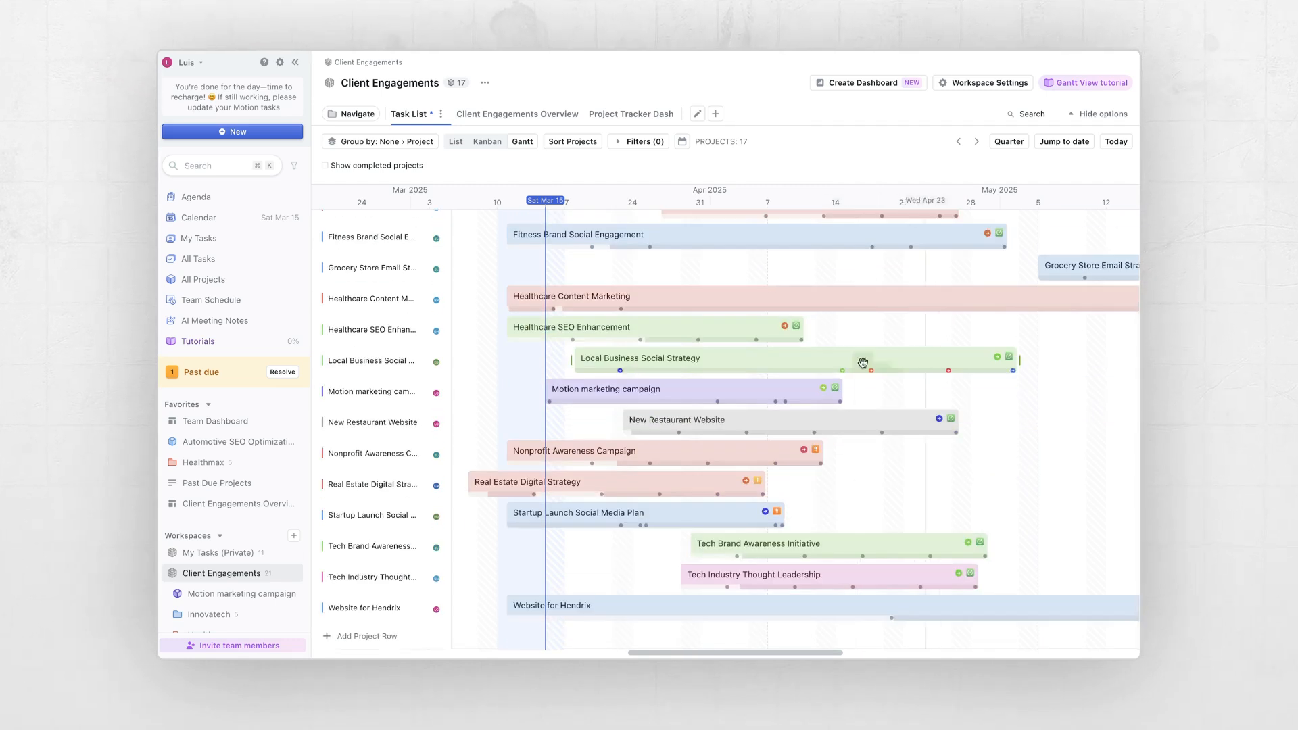
pyautogui.hscroll(-5, 866, 519)
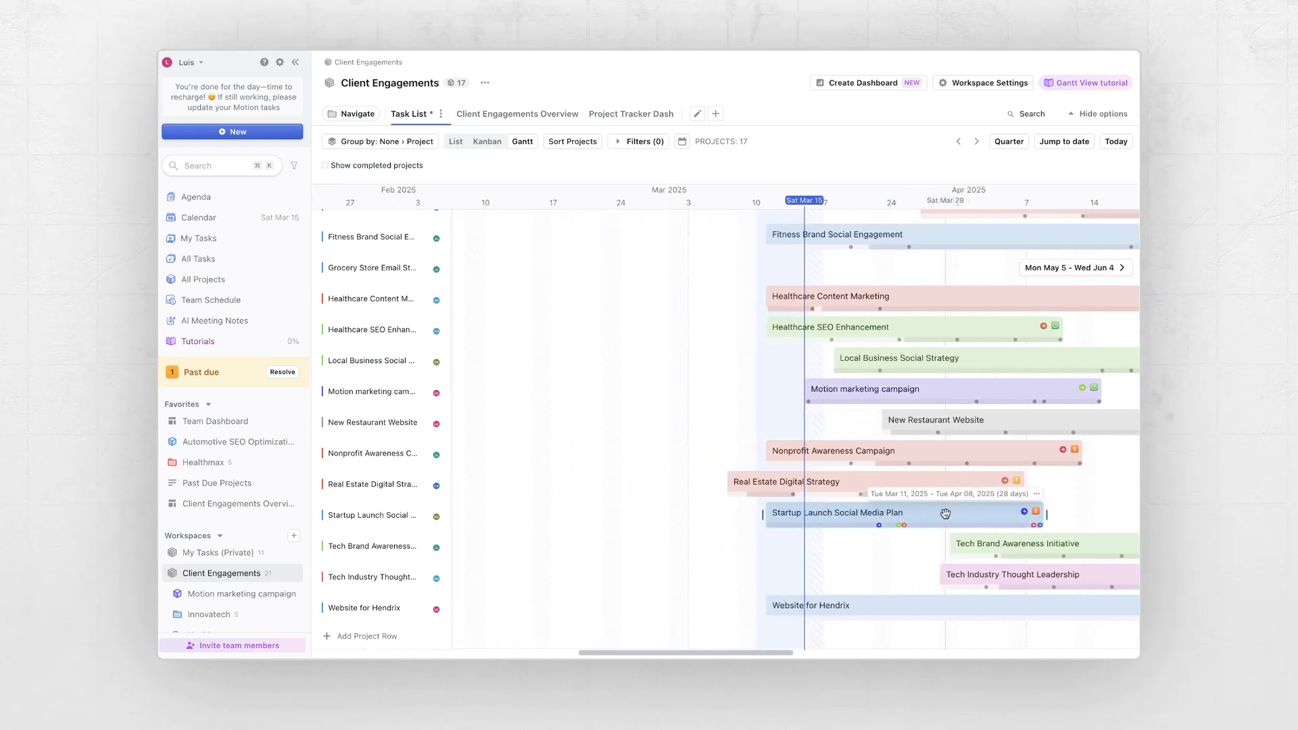
pyautogui.moveTo(945, 516); pyautogui.dragTo(710, 524)
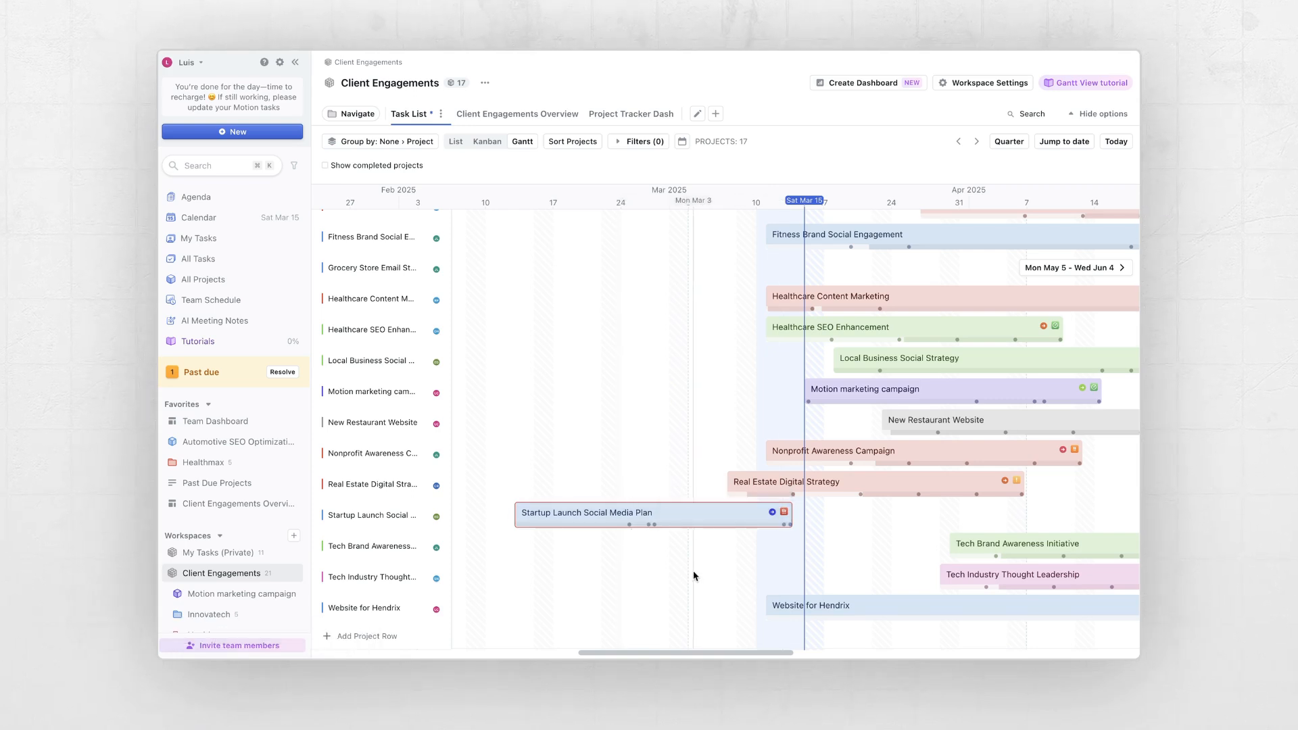
# Examine the options for resolving Startup Launch Social Media Plan's missed deadline without applying any of them.
pyautogui.moveTo(785, 513)
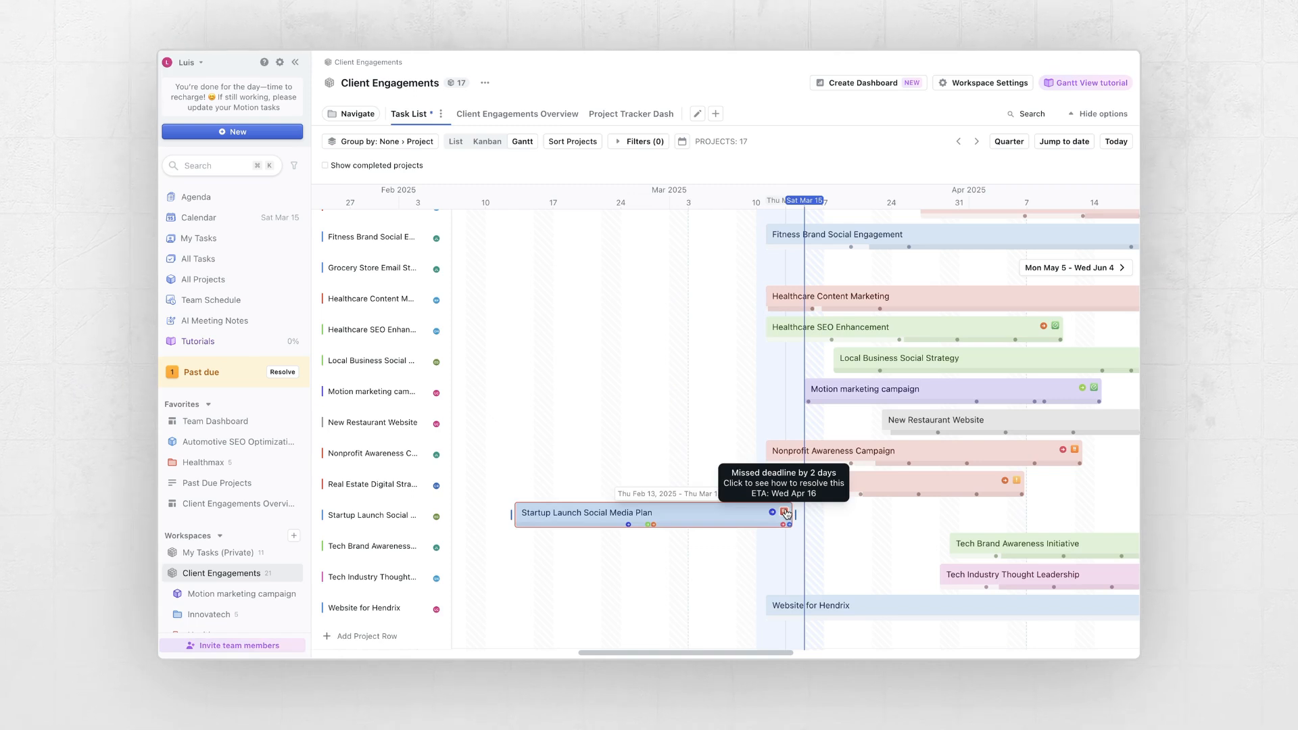
pyautogui.click(785, 512)
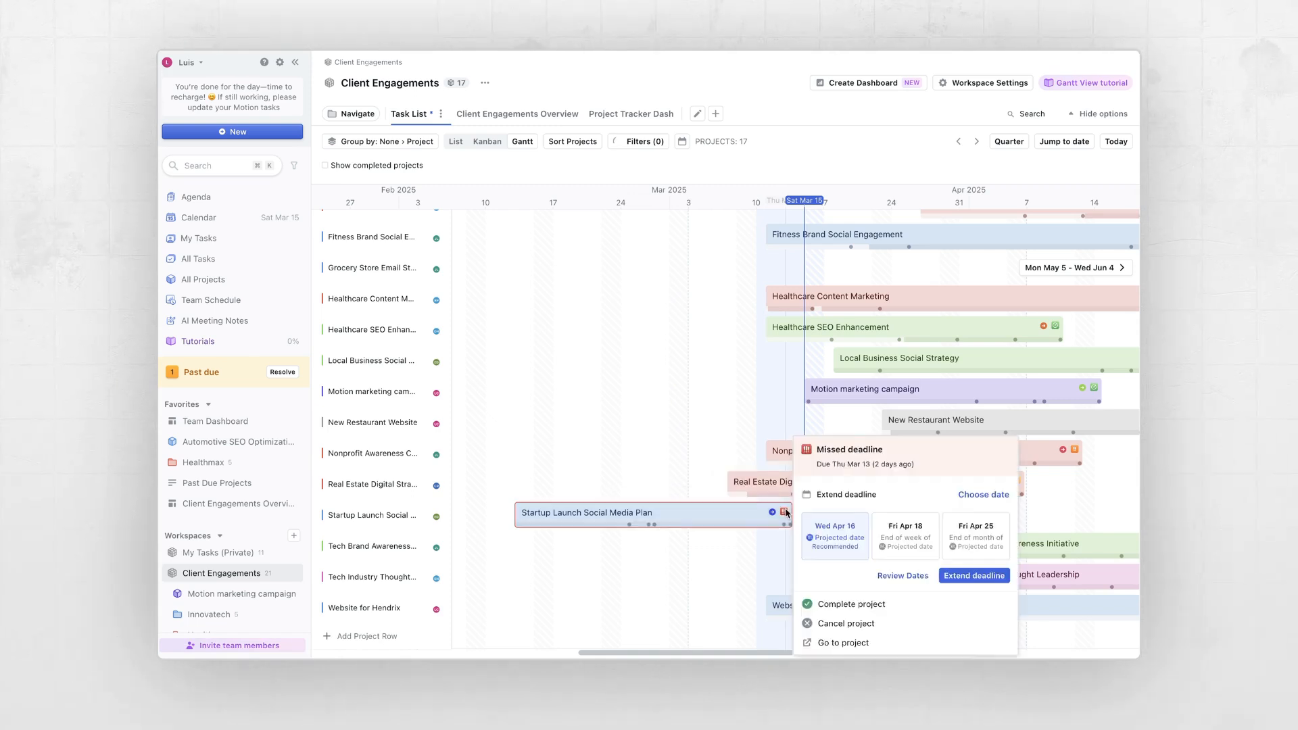
pyautogui.click(661, 449)
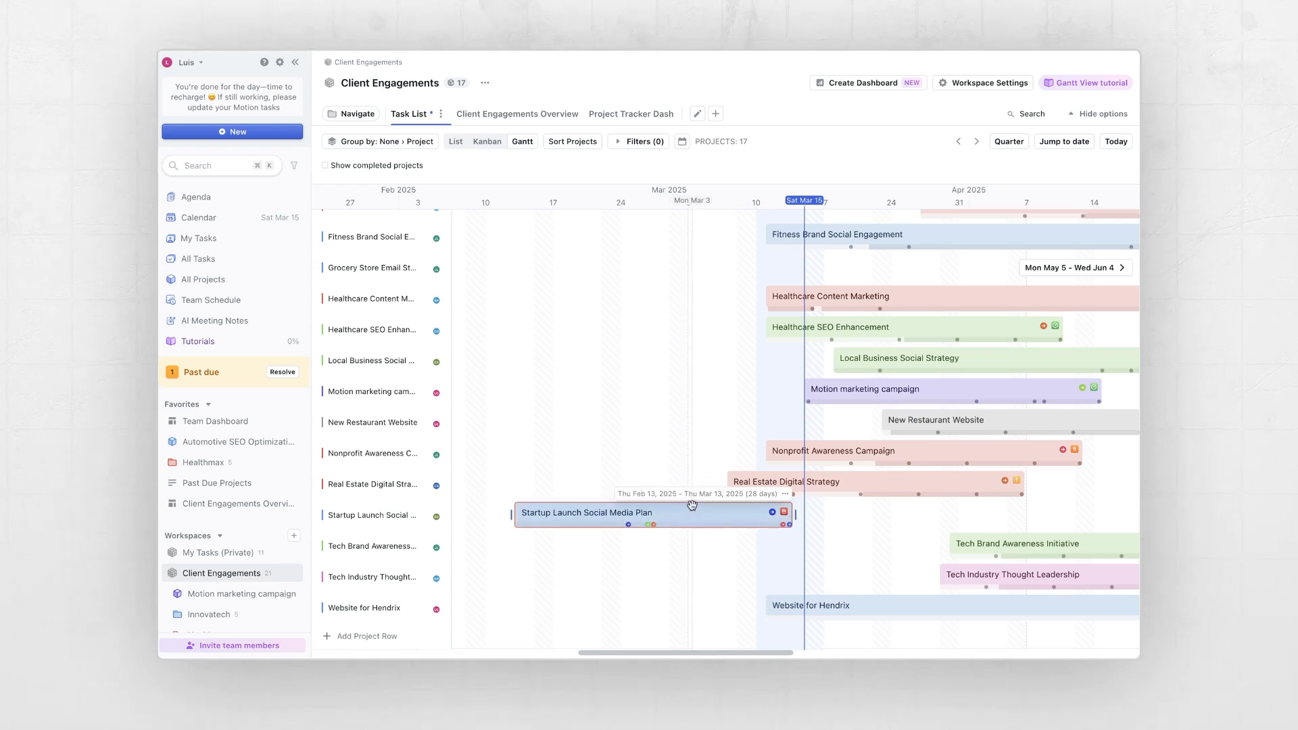
# Adjust the start and end of Startup Launch Social Media Plan's bar so it runs from Mon Feb 17 to Fri Mar 28, 2025.
pyautogui.hscroll(-1, 777, 528)
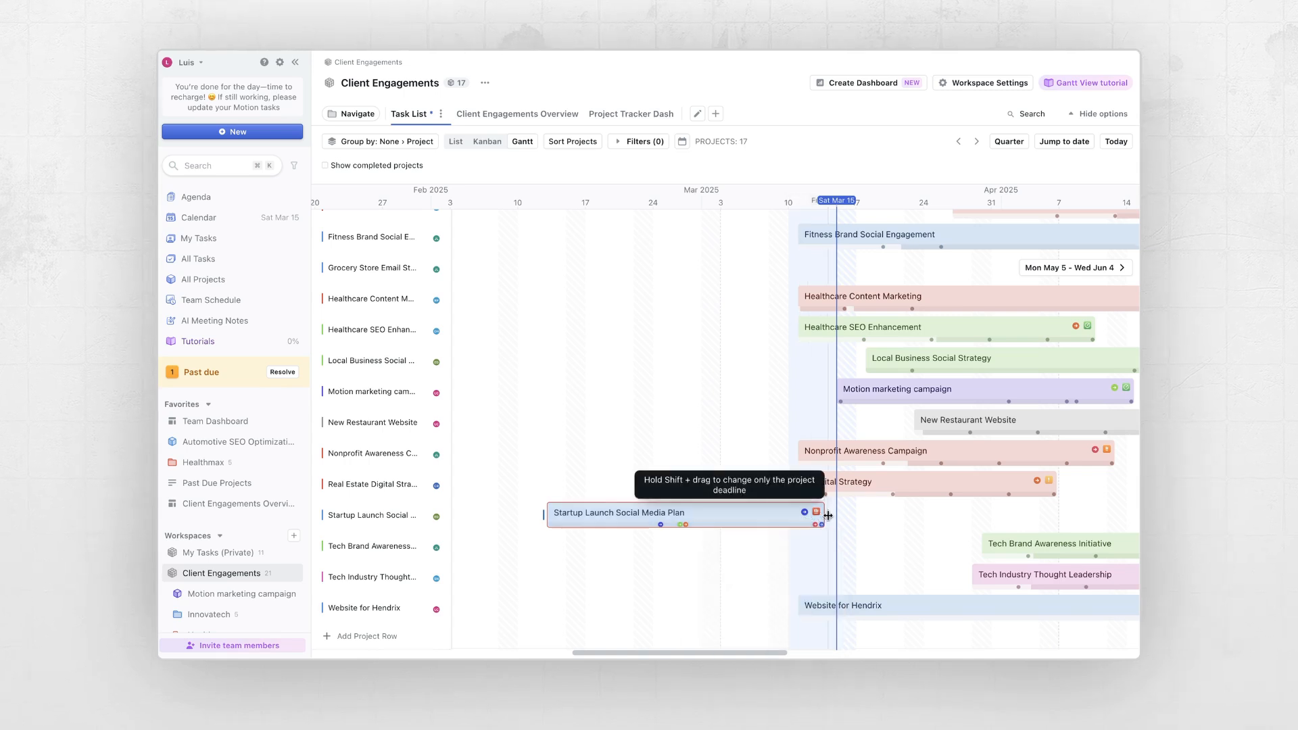
pyautogui.moveTo(827, 516); pyautogui.dragTo(903, 515)
pyautogui.moveTo(546, 516); pyautogui.dragTo(749, 528)
pyautogui.hscroll(5, 739, 516)
pyautogui.hscroll(-2, 739, 516)
pyautogui.moveTo(870, 512); pyautogui.dragTo(875, 513)
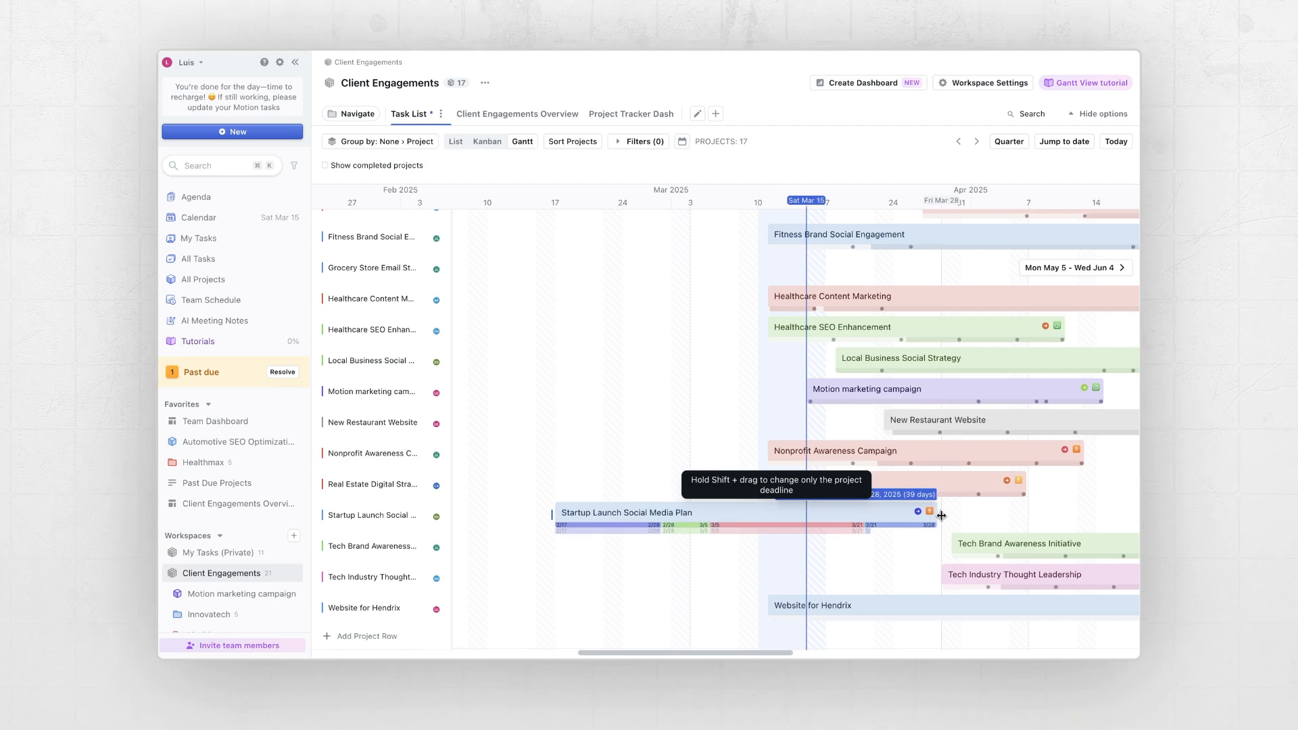
pyautogui.moveTo(941, 515); pyautogui.dragTo(941, 515)
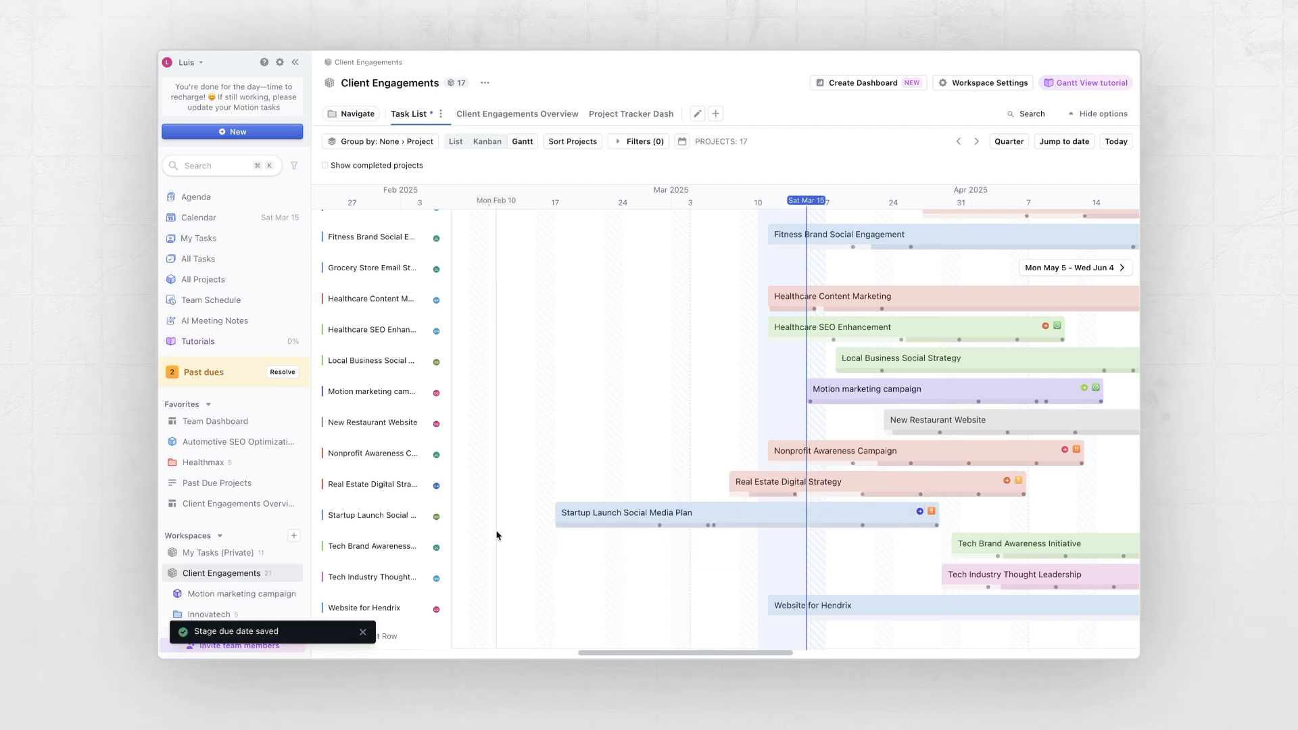
# Move the first stage's deadline within Startup Launch Social Media Plan's bar earlier, to Tue Feb 25.
pyautogui.moveTo(660, 526)
pyautogui.mouseDown()
pyautogui.moveTo(621, 527)
pyautogui.moveTo(659, 528)
pyautogui.moveTo(624, 533)
pyautogui.moveTo(653, 527)
pyautogui.moveTo(638, 529)
pyautogui.mouseUp()
pyautogui.rightClick(637, 530)
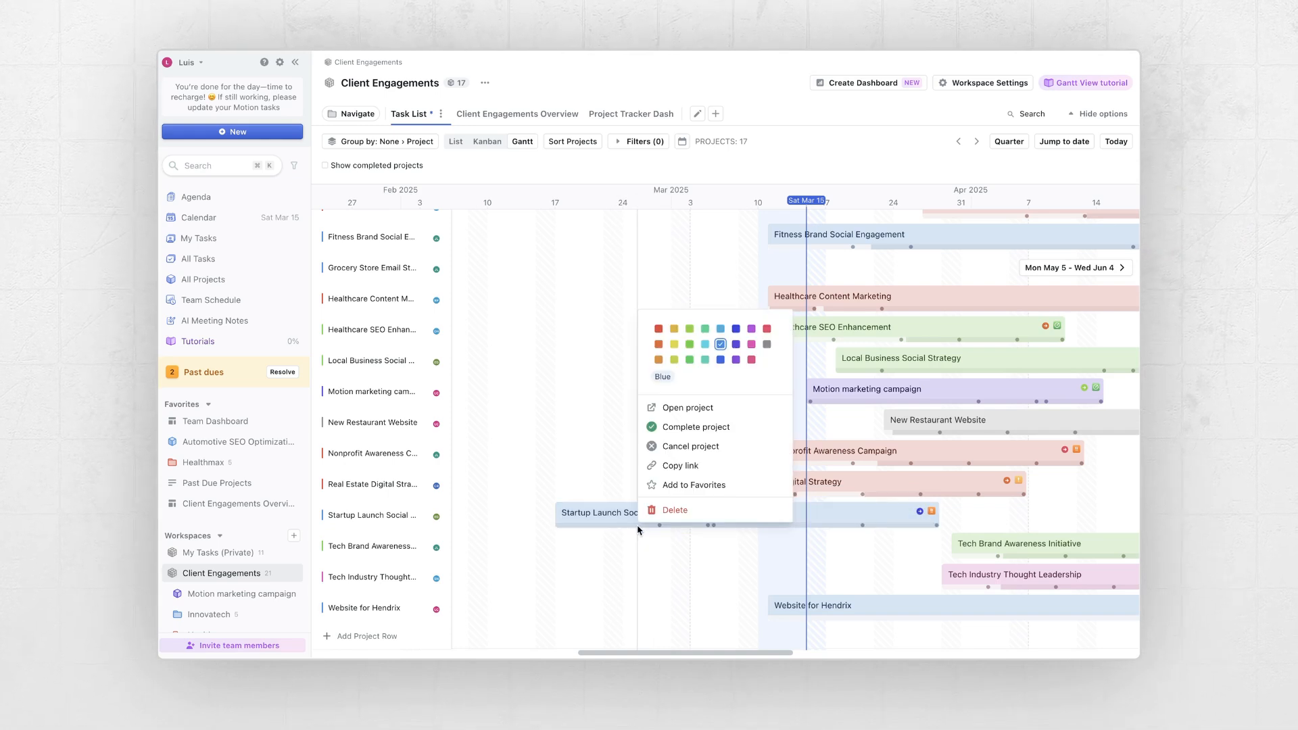
pyautogui.click(637, 529)
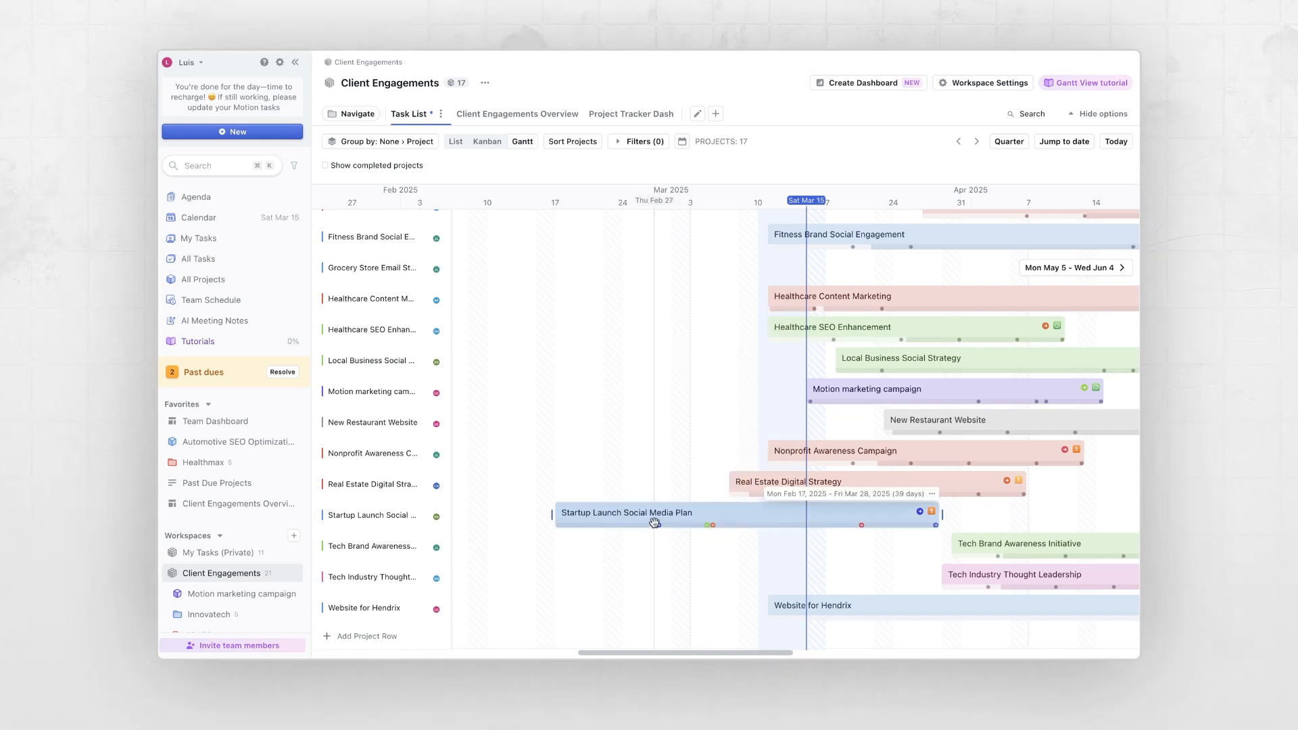
pyautogui.moveTo(661, 525)
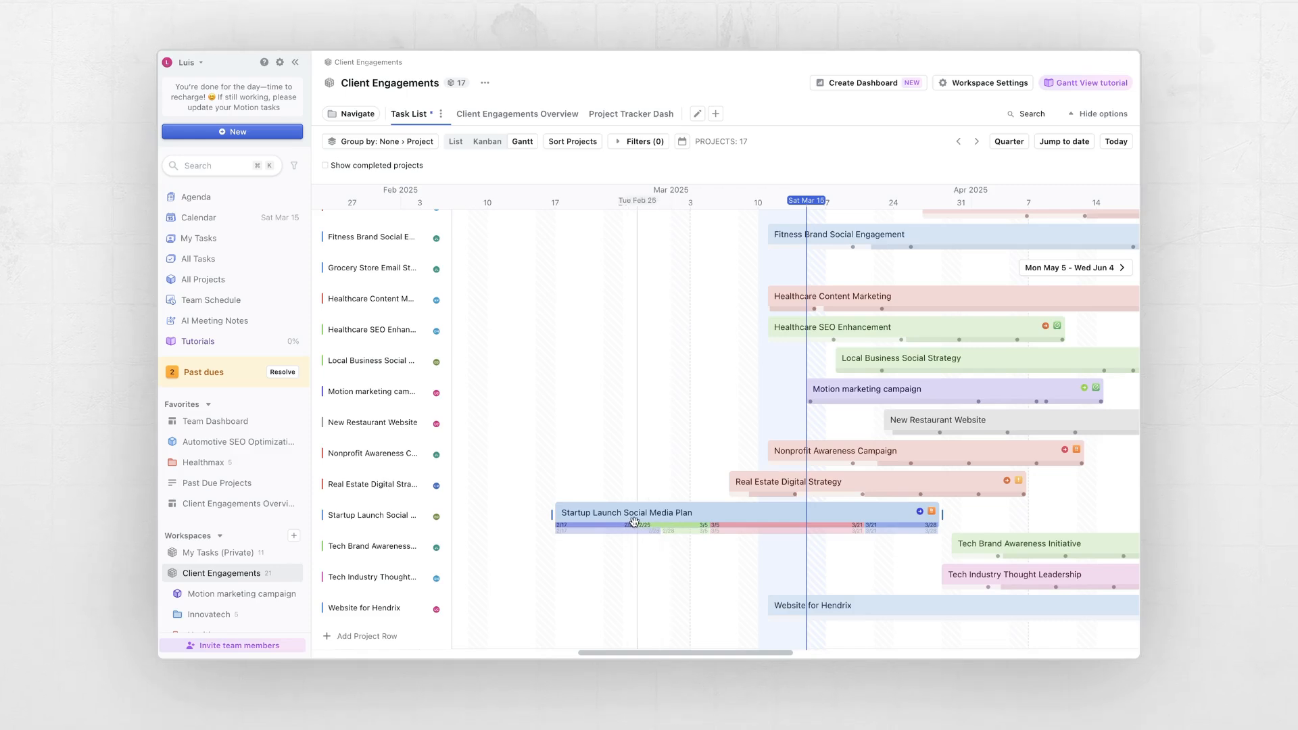